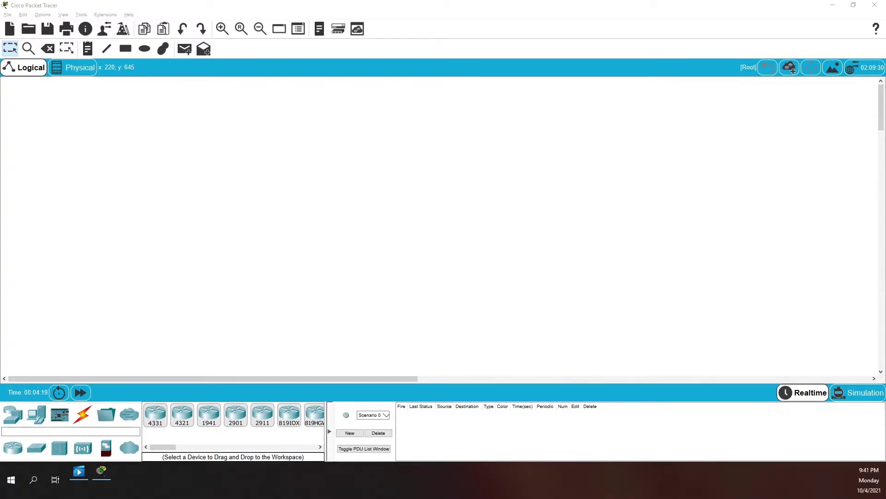
Step: Switch to the Word document INFR 1411U Lab 4.docx and read its submission rules, objectives and address table
{"action": "key", "text": "super+d"}
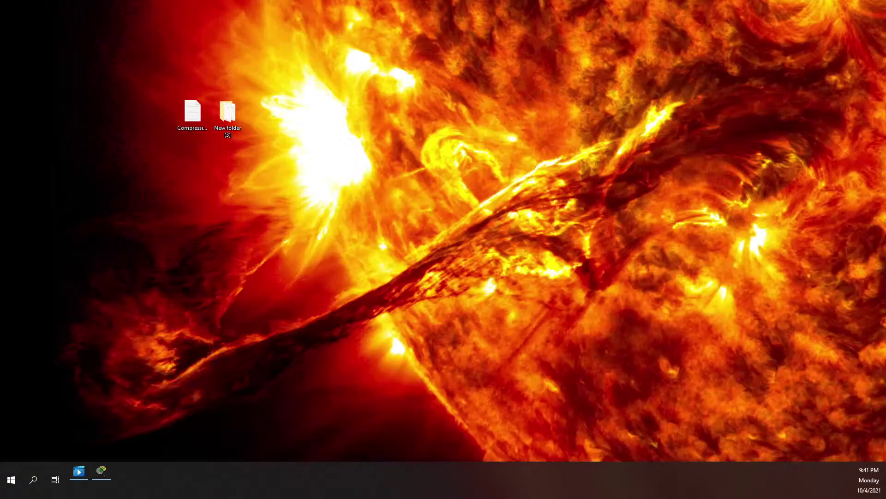
{"action": "key", "text": "super+d"}
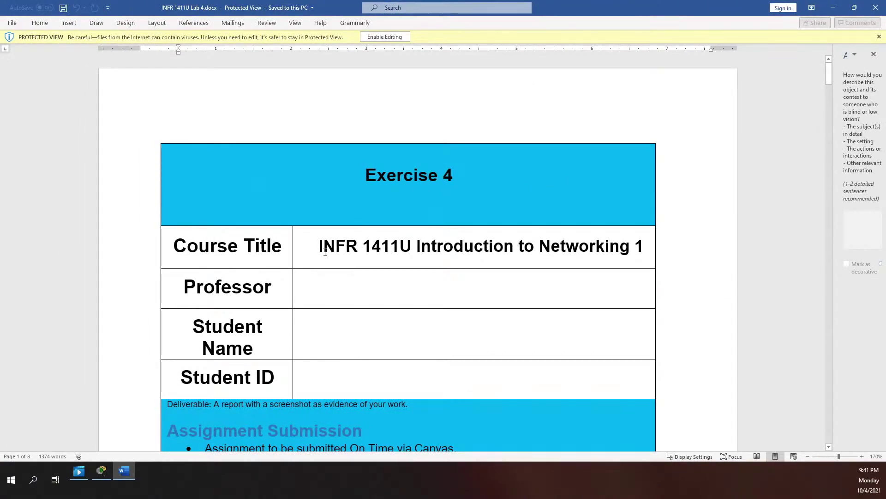
{"action": "left_click", "coordinate": [481, 127]}
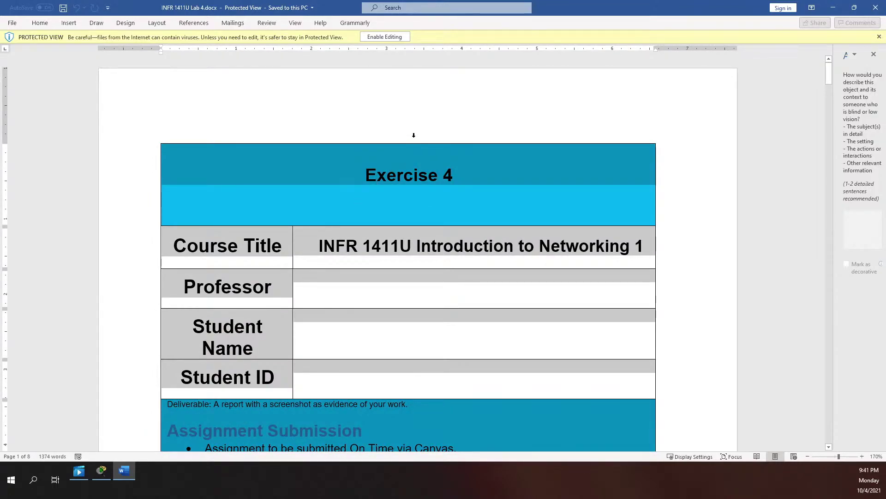
{"action": "scroll", "coordinate": [678, 251], "scroll_direction": "down", "scroll_amount": 7}
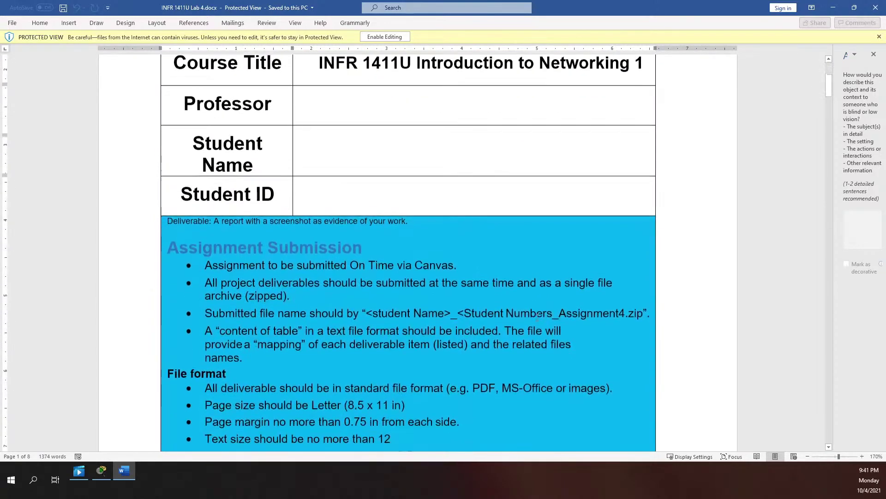
{"action": "scroll", "coordinate": [464, 327], "scroll_direction": "down", "scroll_amount": 9}
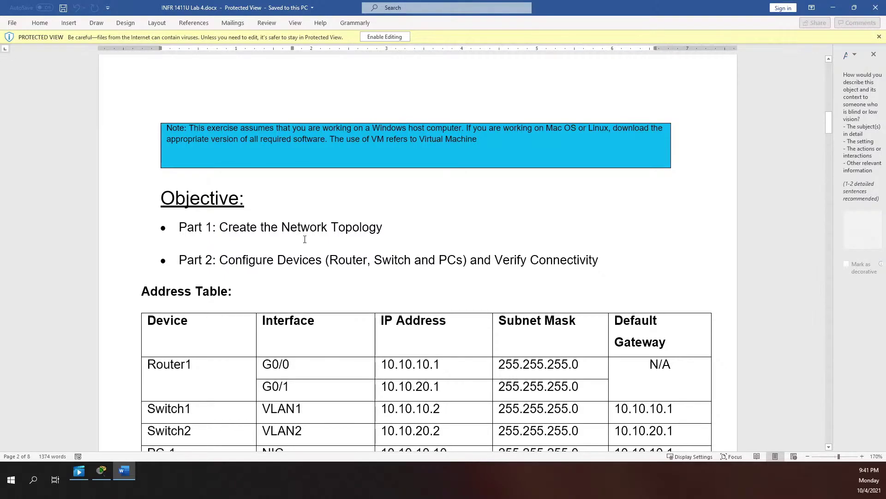
{"action": "scroll", "coordinate": [298, 253], "scroll_direction": "down", "scroll_amount": 2}
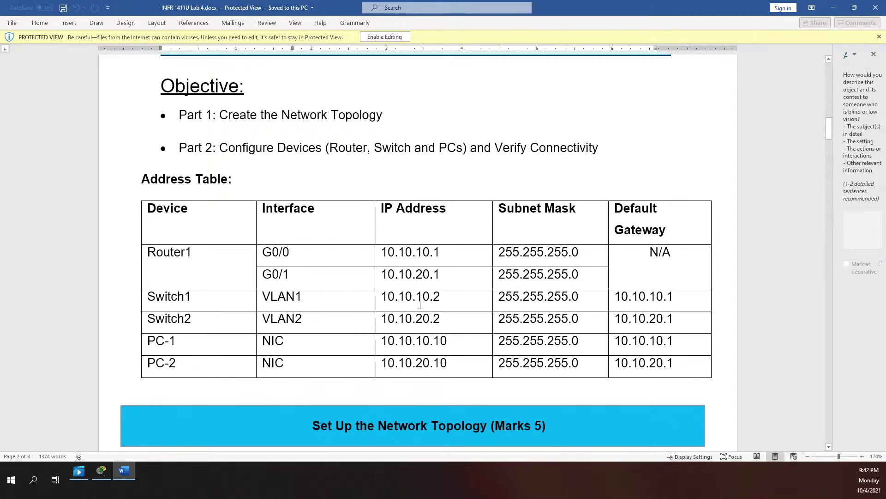
{"action": "scroll", "coordinate": [413, 281], "scroll_direction": "down", "scroll_amount": 2}
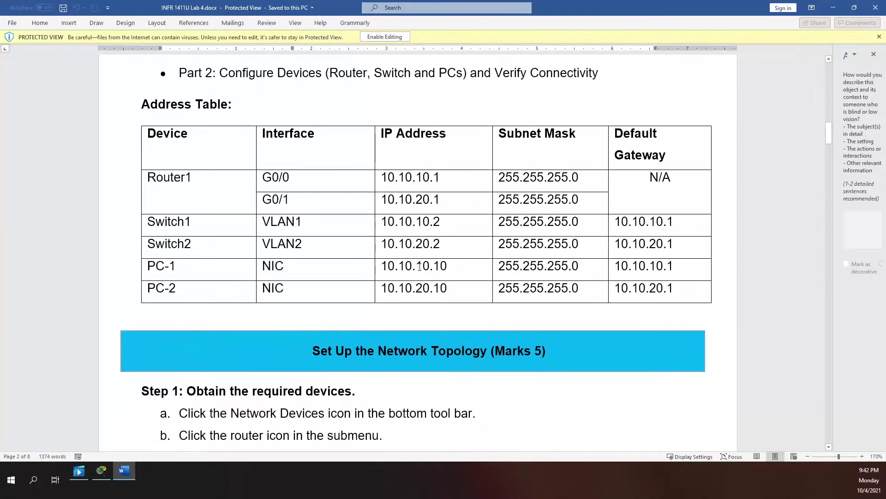
Step: Examine the network and host portions of the switch and PC IP addresses in the address table
{"action": "left_click", "coordinate": [394, 222]}
{"action": "left_click", "coordinate": [441, 221]}
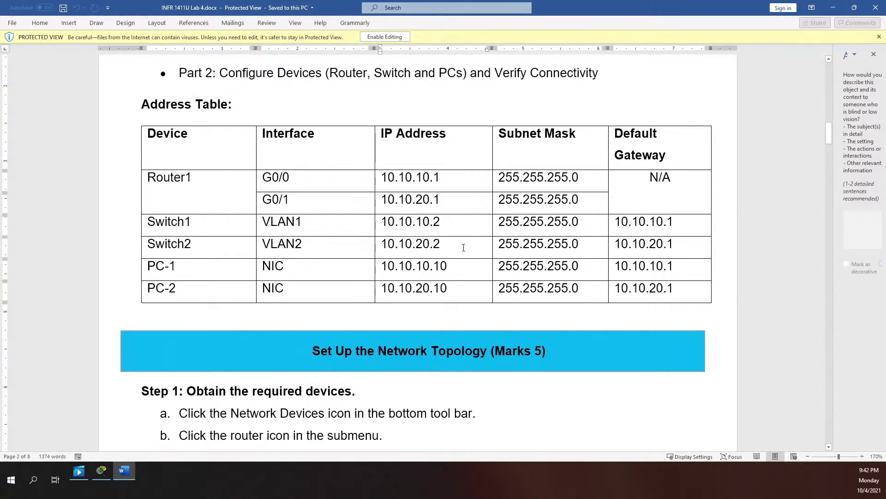
{"action": "left_click_drag", "start_coordinate": [431, 227], "coordinate": [381, 225]}
{"action": "left_click_drag", "start_coordinate": [431, 243], "coordinate": [385, 245]}
{"action": "left_click_drag", "start_coordinate": [436, 270], "coordinate": [380, 268]}
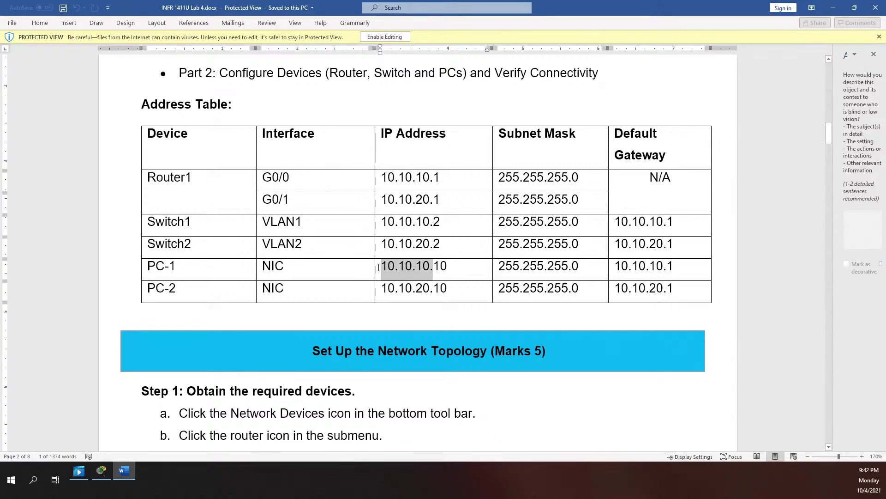
{"action": "left_click_drag", "start_coordinate": [435, 289], "coordinate": [379, 289]}
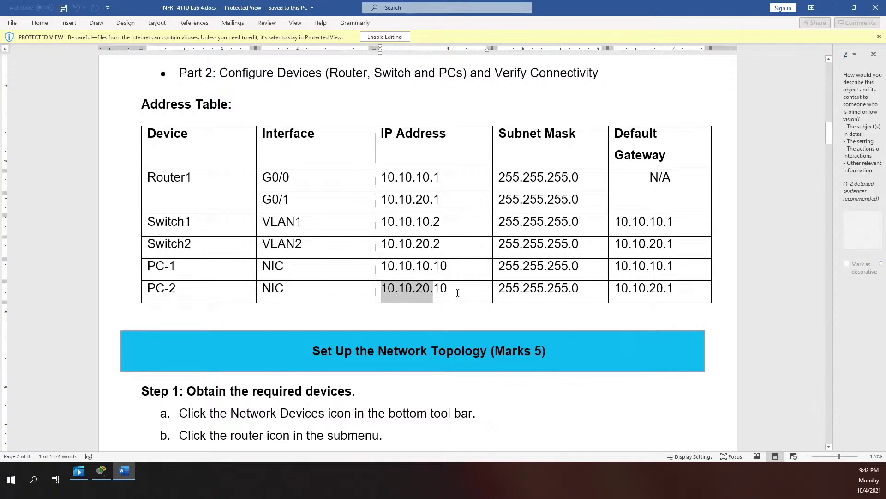
{"action": "left_click_drag", "start_coordinate": [450, 290], "coordinate": [433, 289]}
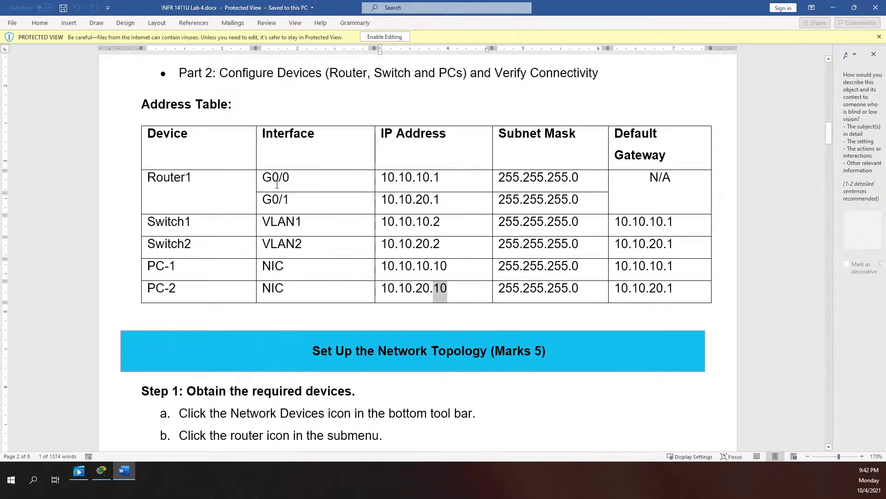
Step: Compare Router1's G0/0 and G0/1 addresses with the switch and PC networks and their default gateways in the address table
{"action": "left_click_drag", "start_coordinate": [382, 177], "coordinate": [431, 175]}
{"action": "left_click_drag", "start_coordinate": [383, 221], "coordinate": [428, 219]}
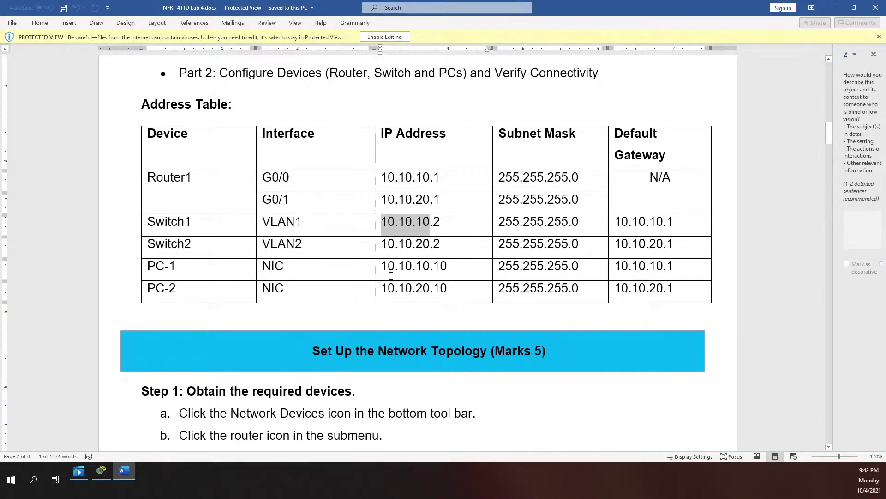
{"action": "left_click_drag", "start_coordinate": [383, 267], "coordinate": [427, 265]}
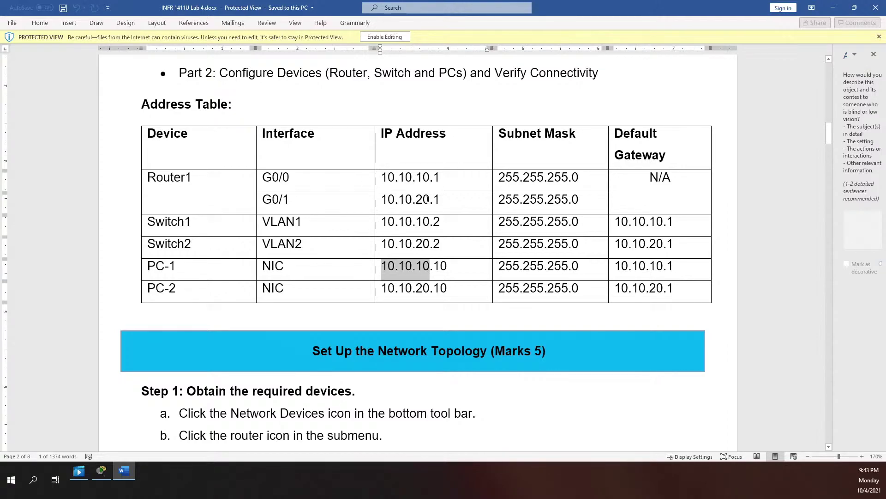
{"action": "left_click_drag", "start_coordinate": [383, 200], "coordinate": [429, 200]}
{"action": "left_click_drag", "start_coordinate": [383, 244], "coordinate": [426, 246]}
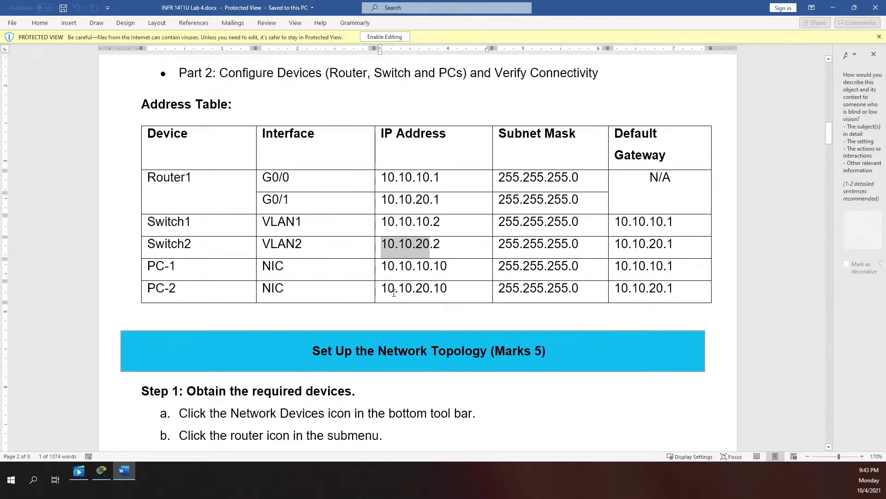
{"action": "left_click_drag", "start_coordinate": [384, 291], "coordinate": [423, 291]}
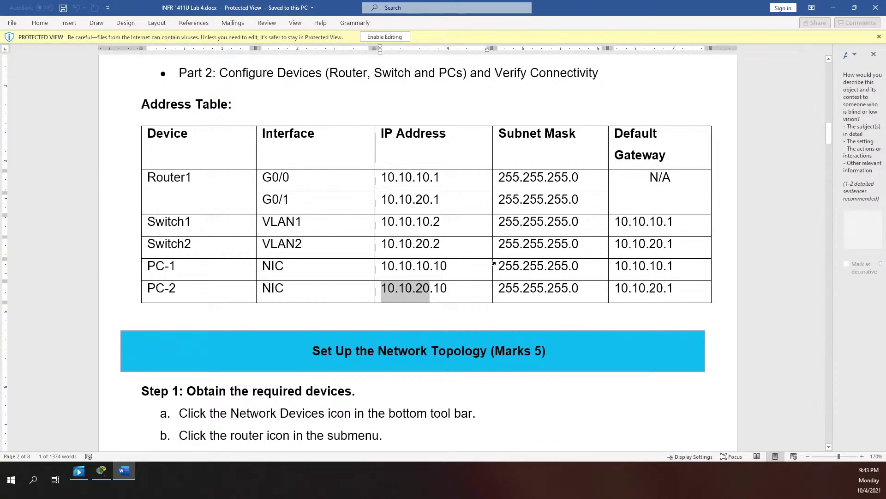
{"action": "left_click_drag", "start_coordinate": [617, 221], "coordinate": [678, 223]}
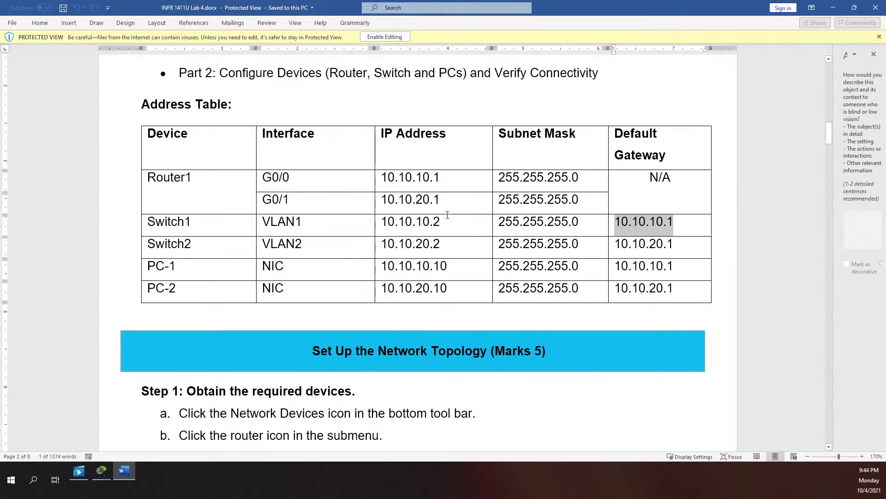
{"action": "left_click_drag", "start_coordinate": [441, 200], "coordinate": [382, 201]}
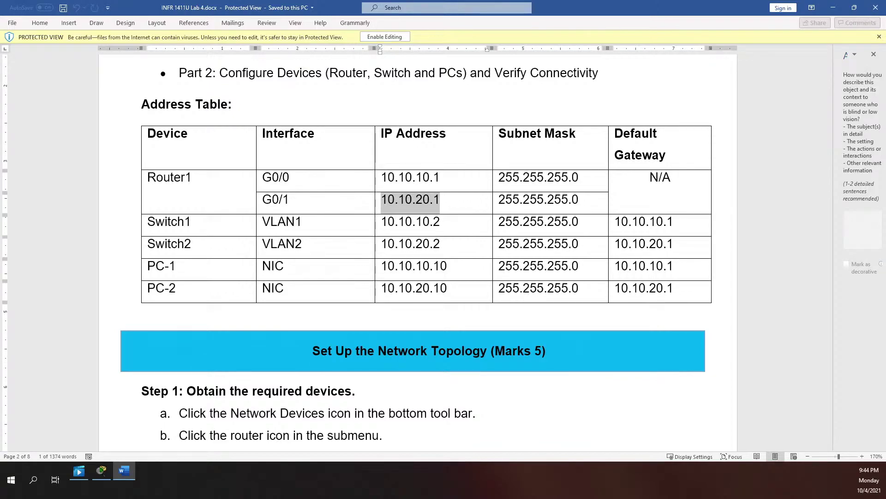
Step: Read the topology setup instructions for obtaining the required devices and naming them
{"action": "scroll", "coordinate": [303, 378], "scroll_direction": "down", "scroll_amount": 3}
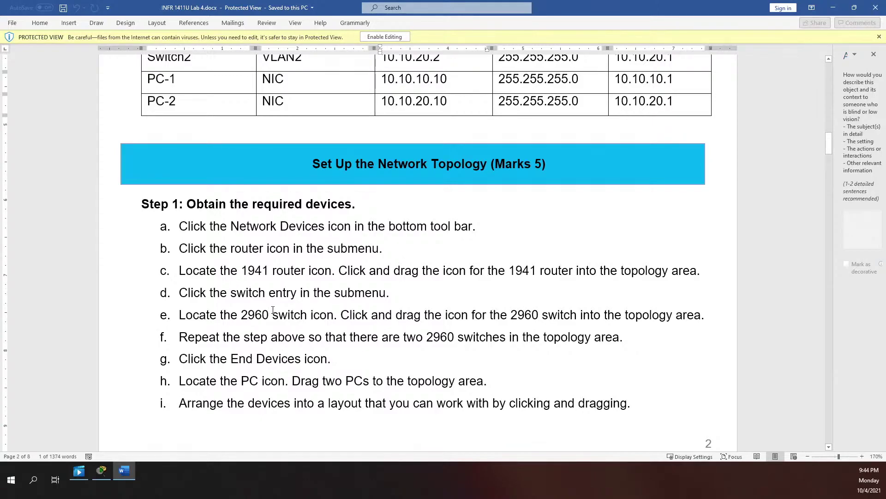
{"action": "scroll", "coordinate": [272, 308], "scroll_direction": "down", "scroll_amount": 1}
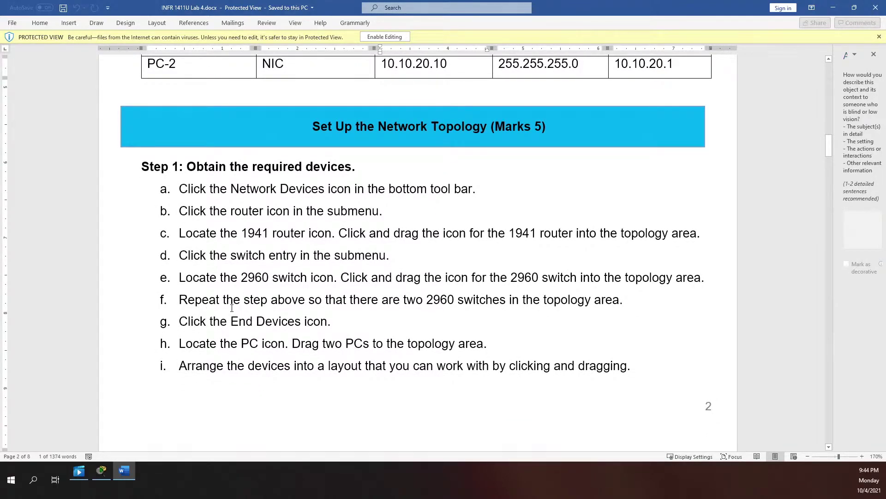
{"action": "scroll", "coordinate": [321, 314], "scroll_direction": "down", "scroll_amount": 1}
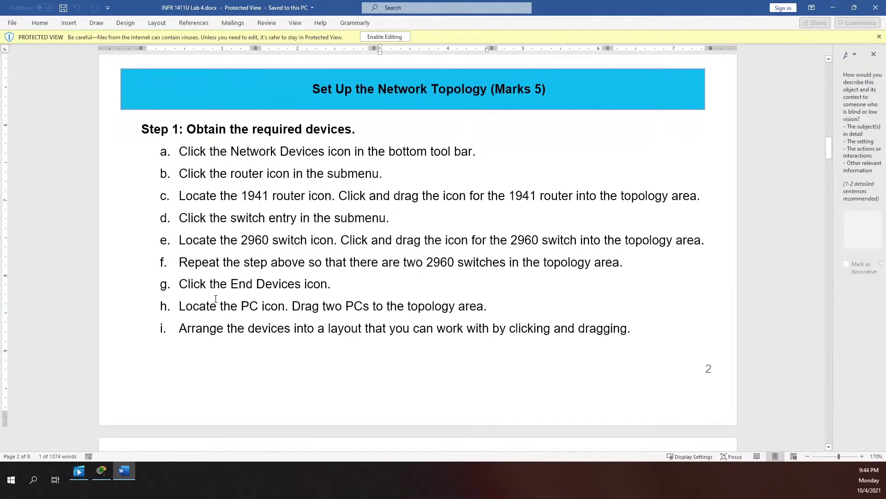
{"action": "scroll", "coordinate": [301, 292], "scroll_direction": "down", "scroll_amount": 6}
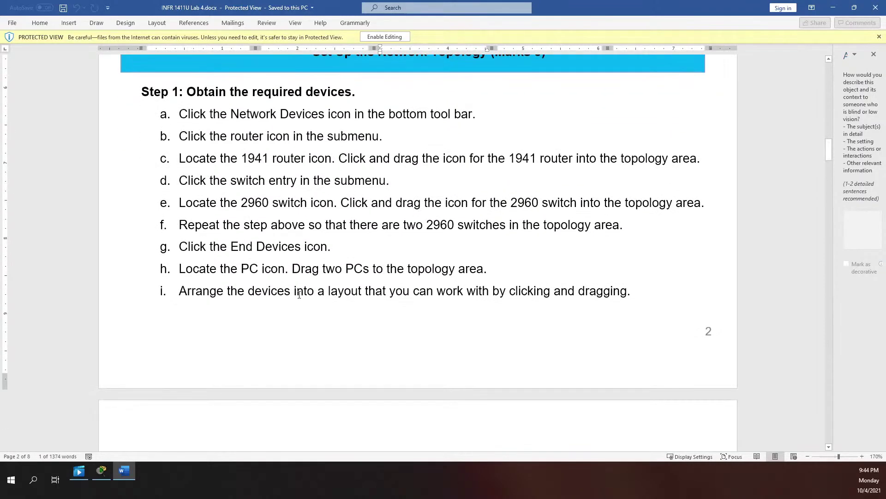
{"action": "scroll", "coordinate": [298, 286], "scroll_direction": "down", "scroll_amount": 5}
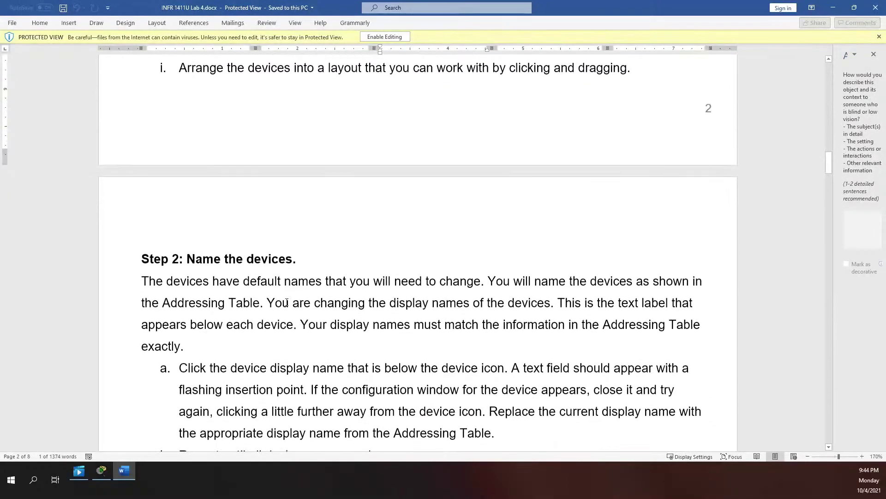
Step: Read the instructions for connecting the devices and study the port connection table for the router, switches and PCs
{"action": "scroll", "coordinate": [298, 254], "scroll_direction": "down", "scroll_amount": 3}
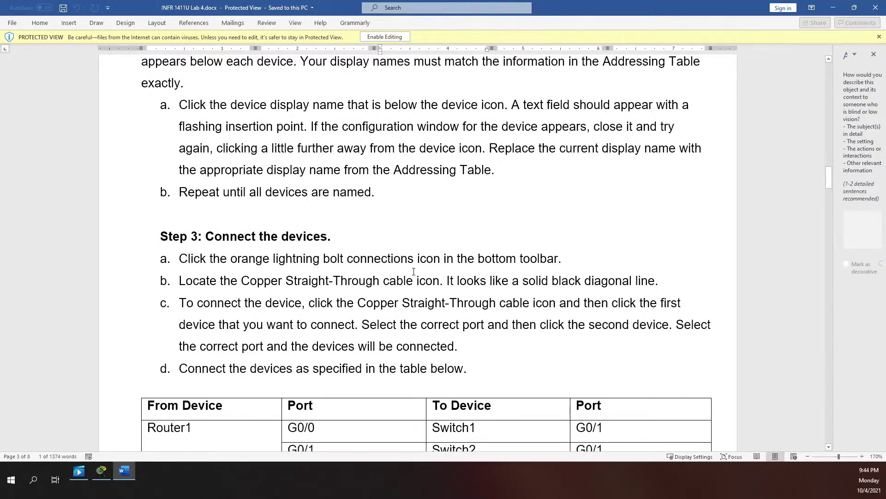
{"action": "scroll", "coordinate": [411, 273], "scroll_direction": "down", "scroll_amount": 6}
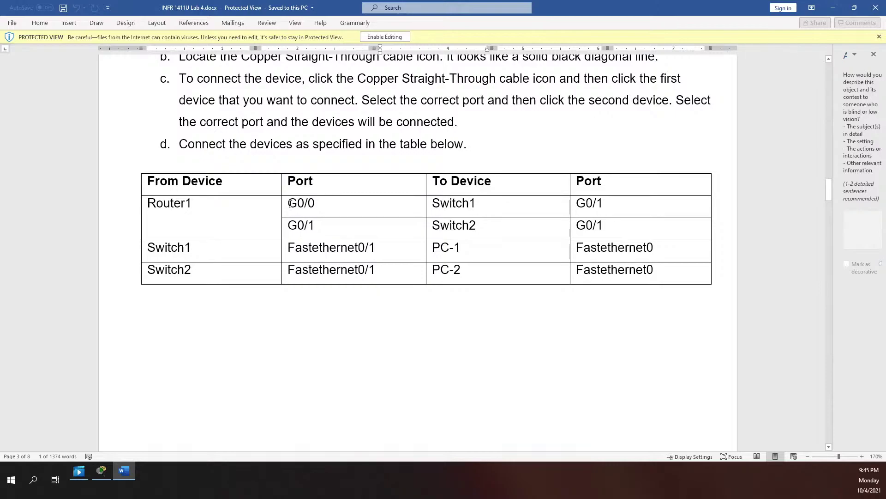
{"action": "left_click_drag", "start_coordinate": [288, 203], "coordinate": [315, 204]}
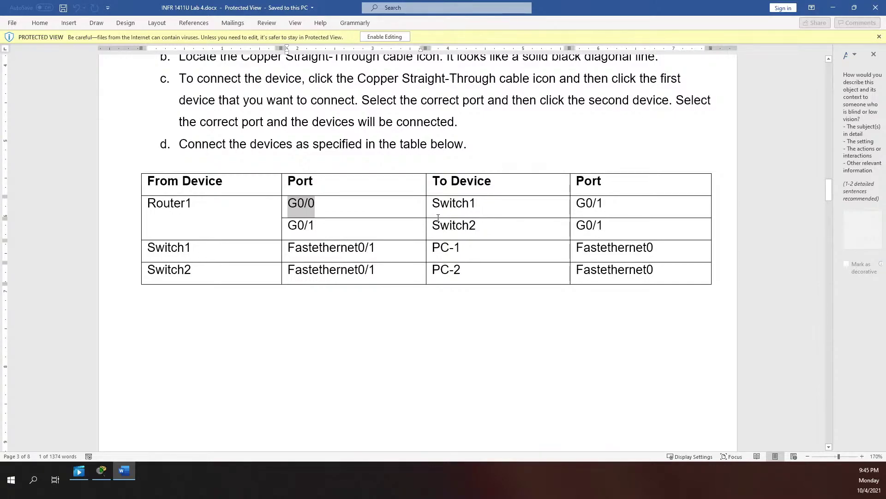
{"action": "scroll", "coordinate": [438, 218], "scroll_direction": "down", "scroll_amount": 1}
{"action": "scroll", "coordinate": [368, 204], "scroll_direction": "down", "scroll_amount": 1}
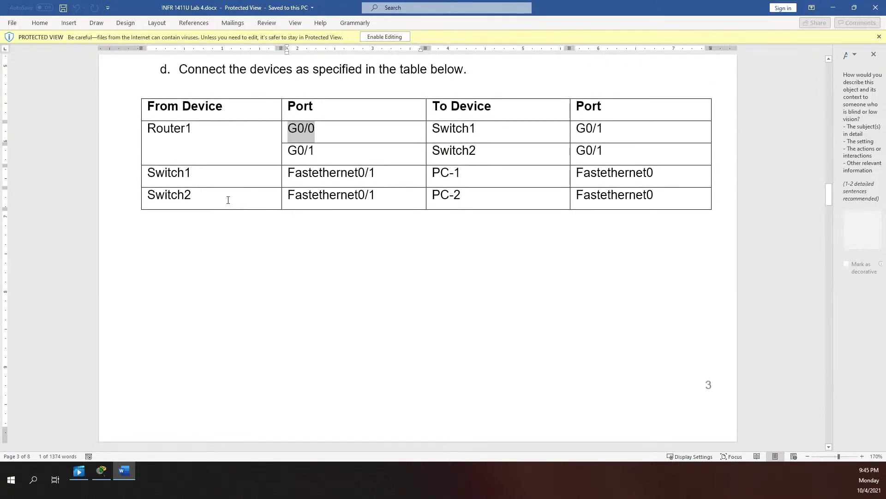
{"action": "scroll", "coordinate": [310, 162], "scroll_direction": "down", "scroll_amount": 1}
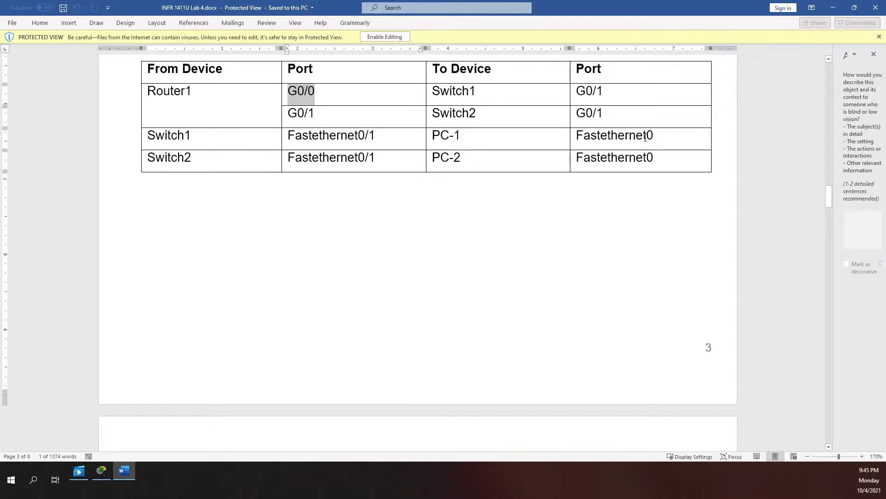
Step: Read the router configuration instructions covering hostname, passwords, console and VTY lines, login banner and saving the configuration
{"action": "scroll", "coordinate": [623, 153], "scroll_direction": "down", "scroll_amount": 8}
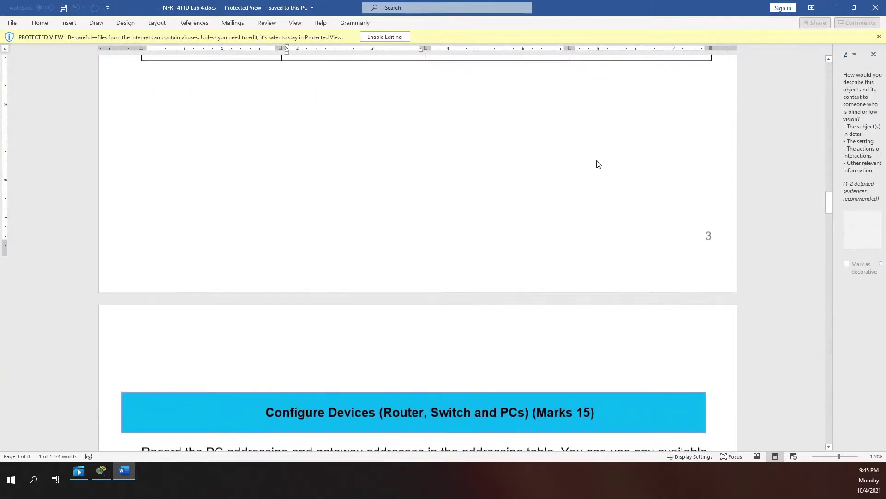
{"action": "scroll", "coordinate": [586, 162], "scroll_direction": "down", "scroll_amount": 4}
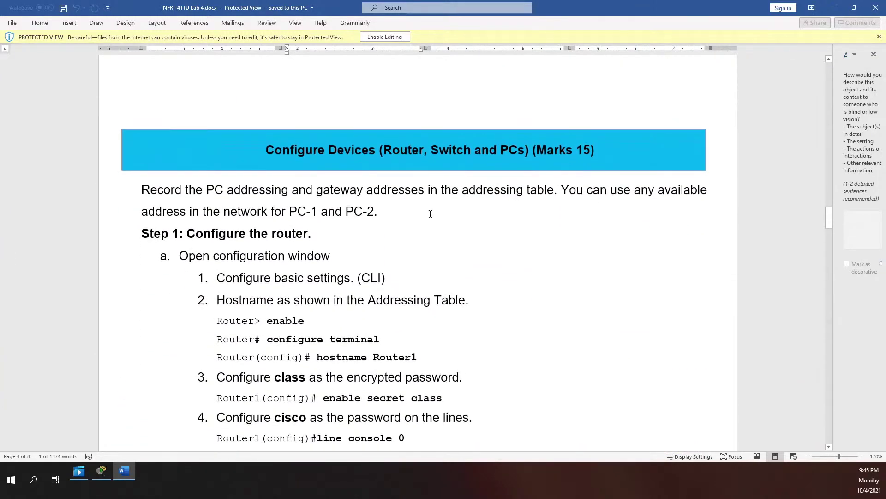
{"action": "scroll", "coordinate": [389, 222], "scroll_direction": "down", "scroll_amount": 1}
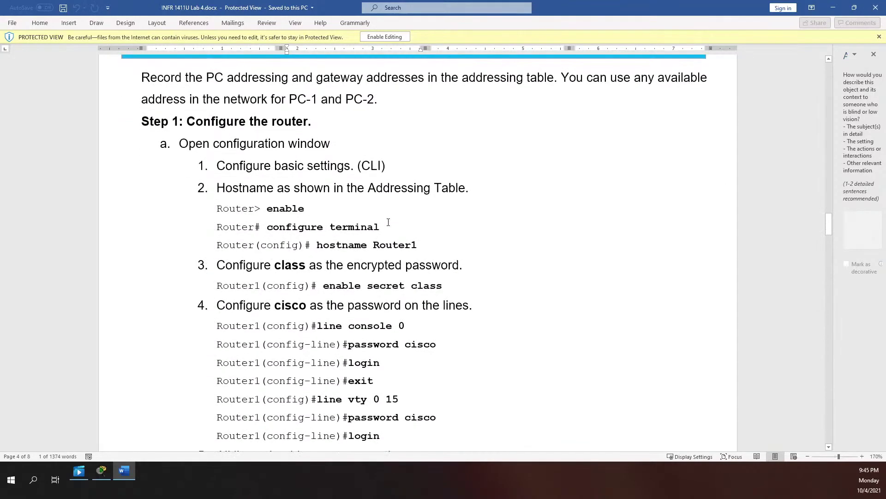
{"action": "scroll", "coordinate": [337, 218], "scroll_direction": "down", "scroll_amount": 1}
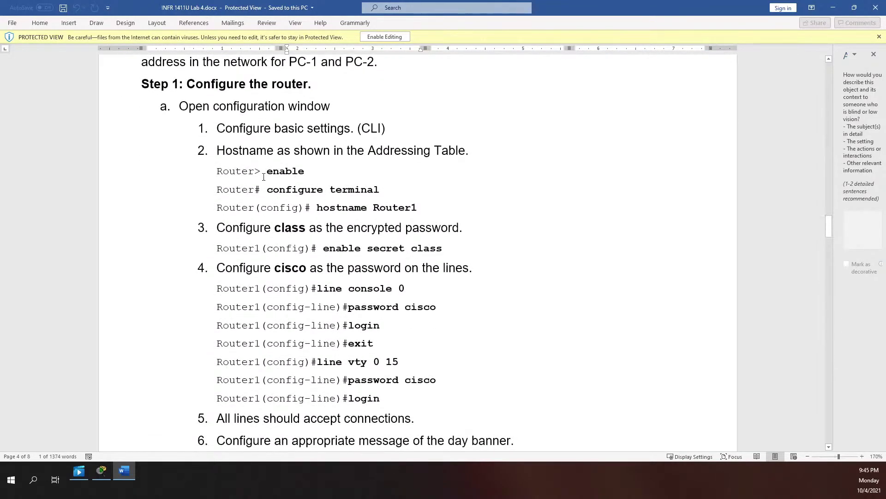
{"action": "scroll", "coordinate": [361, 195], "scroll_direction": "down", "scroll_amount": 1}
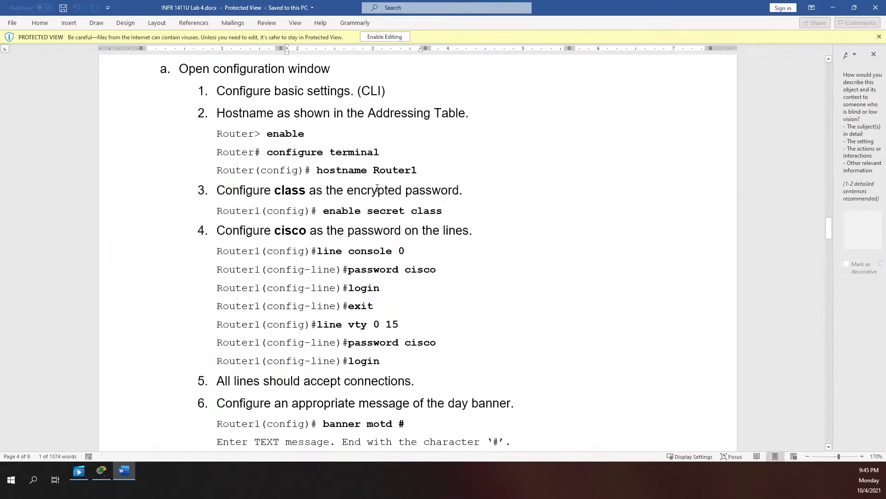
{"action": "scroll", "coordinate": [364, 184], "scroll_direction": "down", "scroll_amount": 1}
{"action": "scroll", "coordinate": [416, 184], "scroll_direction": "down", "scroll_amount": 1}
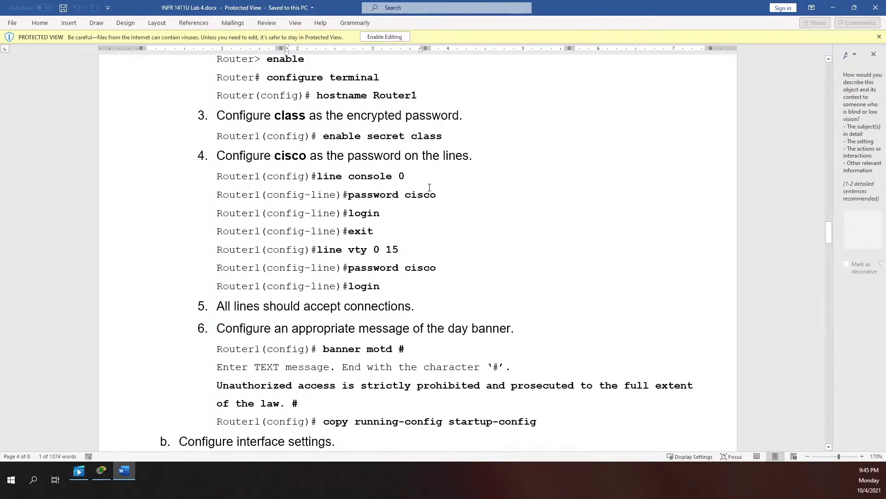
{"action": "scroll", "coordinate": [401, 244], "scroll_direction": "down", "scroll_amount": 1}
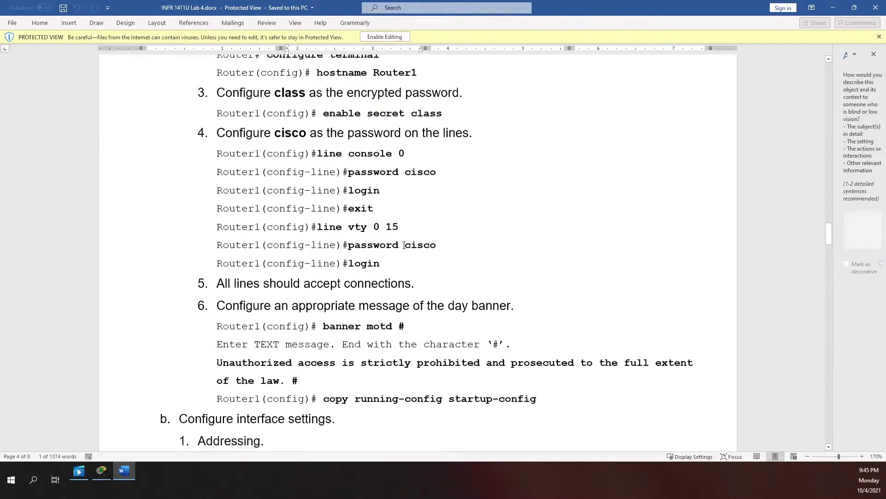
{"action": "scroll", "coordinate": [376, 234], "scroll_direction": "down", "scroll_amount": 1}
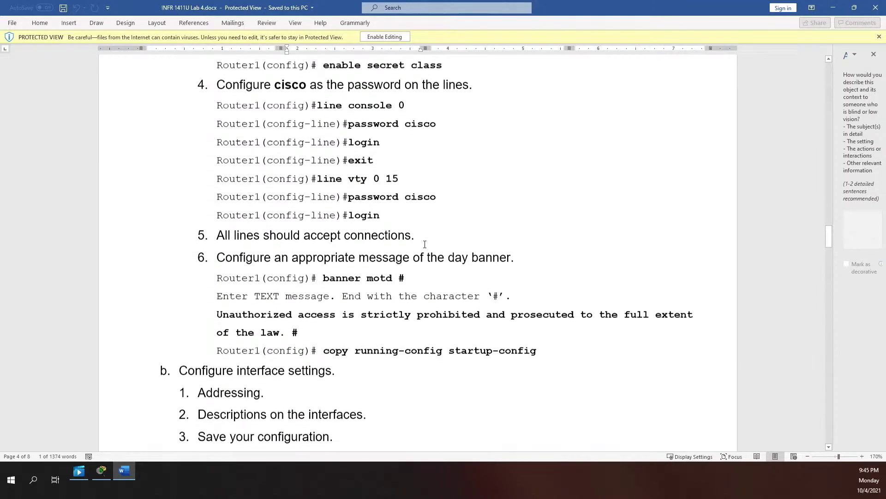
Step: Read the message-of-the-day banner commands and the addressing and description commands for the router's GigabitEthernet0/0 and GigabitEthernet0/1 interfaces
{"action": "scroll", "coordinate": [330, 201], "scroll_direction": "down", "scroll_amount": 1}
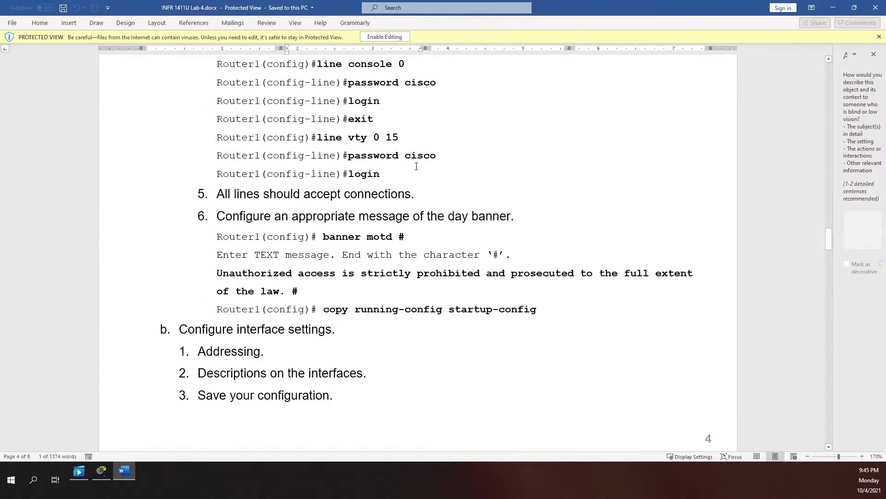
{"action": "scroll", "coordinate": [366, 169], "scroll_direction": "down", "scroll_amount": 1}
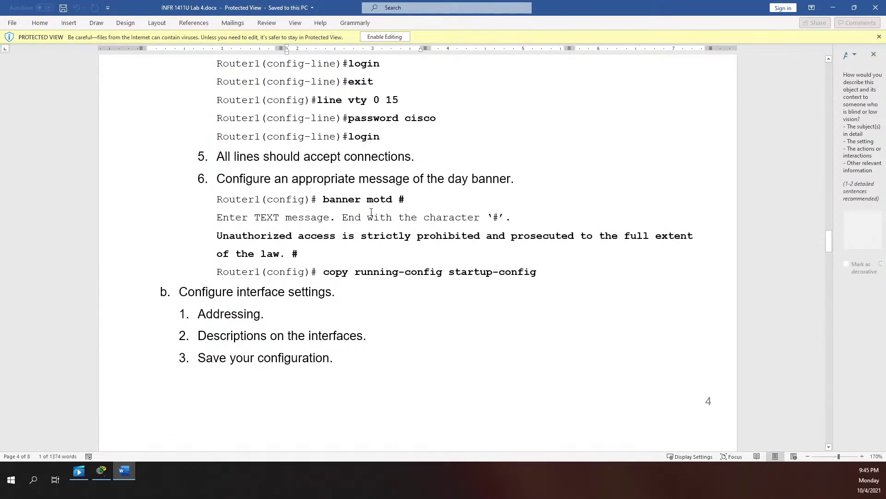
{"action": "scroll", "coordinate": [374, 206], "scroll_direction": "down", "scroll_amount": 3}
{"action": "scroll", "coordinate": [379, 197], "scroll_direction": "down", "scroll_amount": 6}
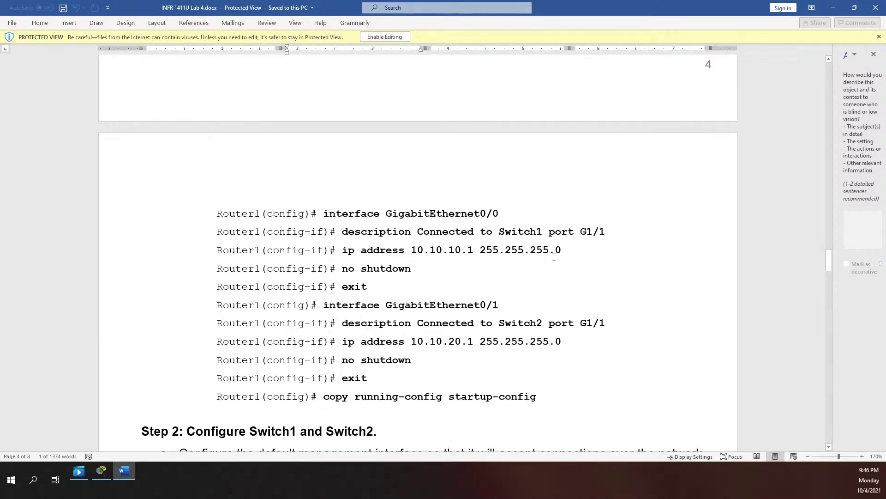
{"action": "scroll", "coordinate": [554, 257], "scroll_direction": "down", "scroll_amount": 1}
{"action": "scroll", "coordinate": [489, 221], "scroll_direction": "down", "scroll_amount": 1}
{"action": "scroll", "coordinate": [385, 248], "scroll_direction": "down", "scroll_amount": 1}
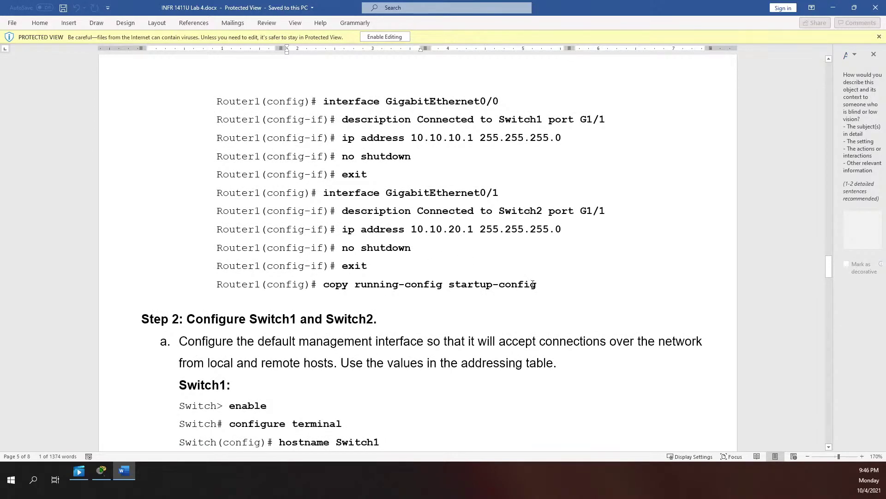
Step: Highlight the copy running-config startup-config command and its config prompt at the end of the router interface instructions
{"action": "left_click_drag", "start_coordinate": [543, 283], "coordinate": [323, 284]}
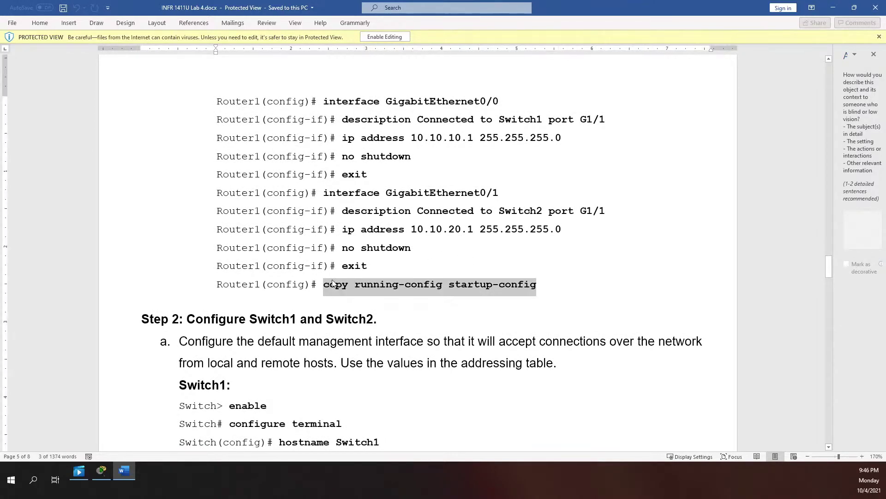
{"action": "double_click", "coordinate": [273, 284]}
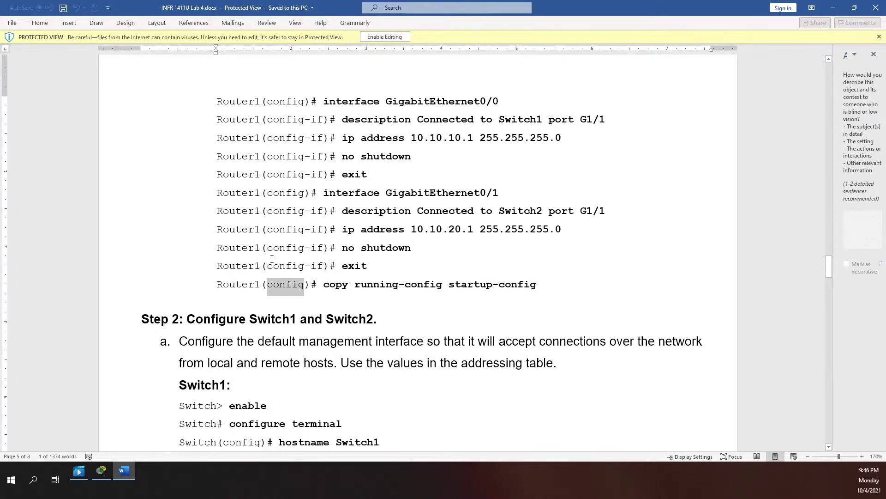
{"action": "scroll", "coordinate": [362, 256], "scroll_direction": "down", "scroll_amount": 3}
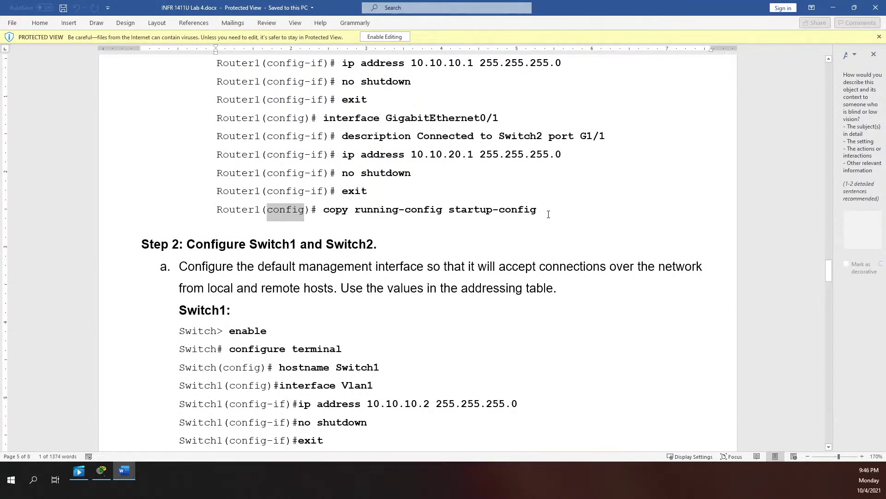
{"action": "left_click_drag", "start_coordinate": [547, 212], "coordinate": [340, 211]}
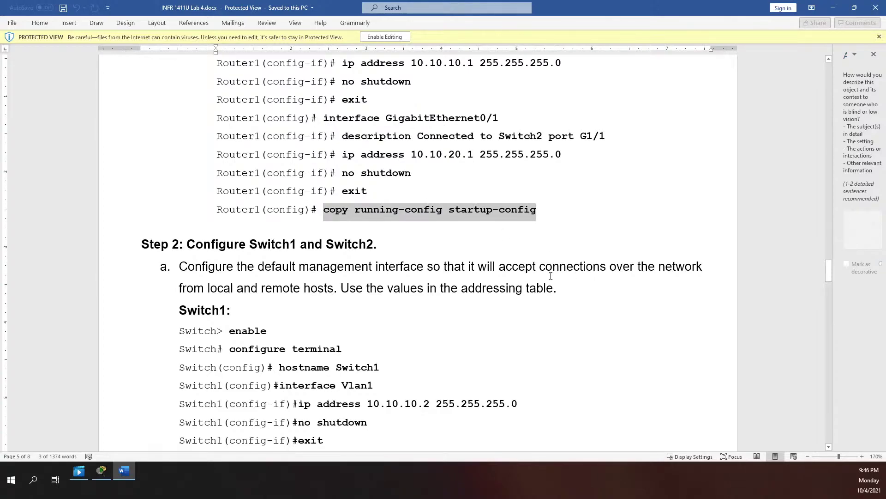
Step: Read the Step 2 instructions for giving Switch1 and Switch2 a hostname and a Vlan1 management address
{"action": "scroll", "coordinate": [458, 271], "scroll_direction": "down", "scroll_amount": 3}
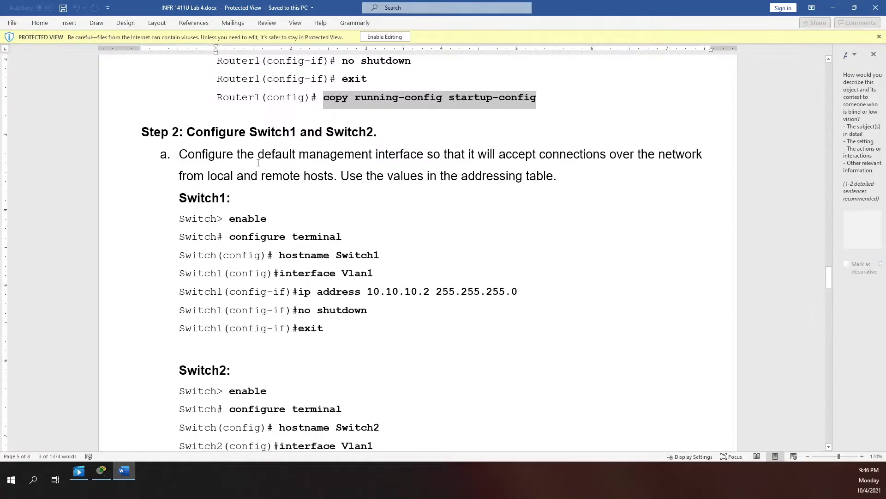
{"action": "scroll", "coordinate": [268, 180], "scroll_direction": "down", "scroll_amount": 1}
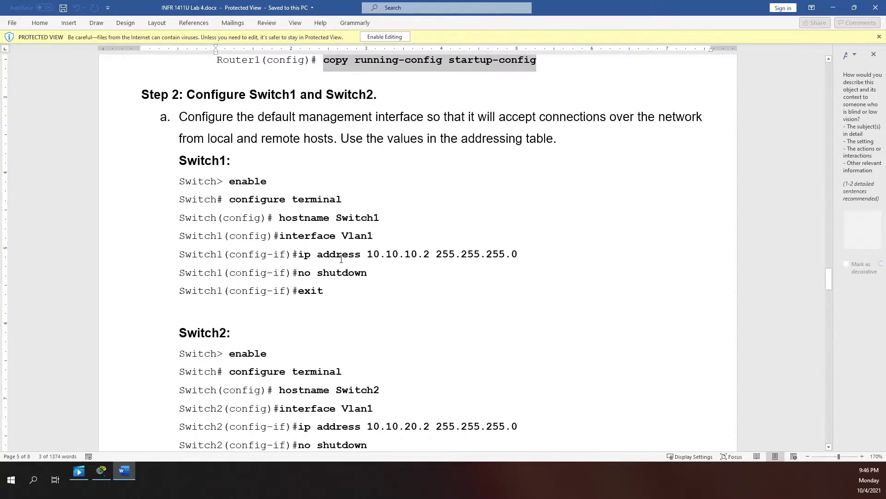
{"action": "scroll", "coordinate": [365, 222], "scroll_direction": "down", "scroll_amount": 1}
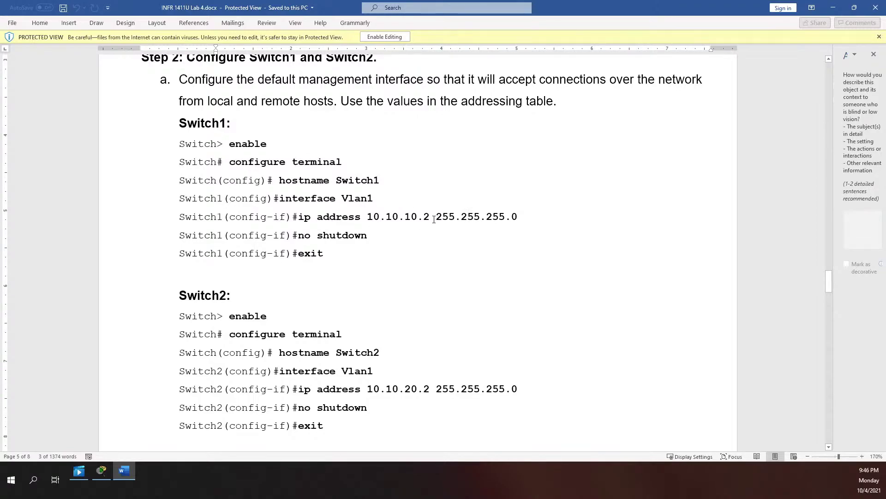
Step: Read the instructions for setting the encrypted password and the console and VTY line passwords on both switches
{"action": "scroll", "coordinate": [434, 219], "scroll_direction": "down", "scroll_amount": 10}
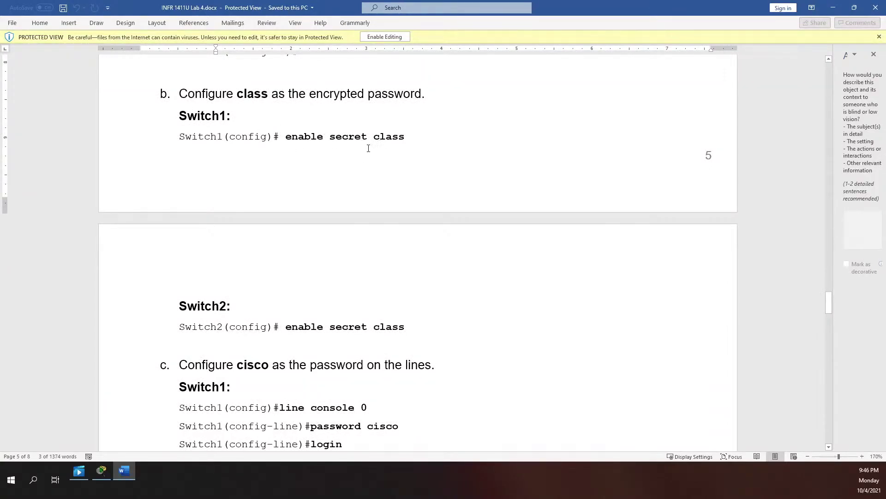
{"action": "scroll", "coordinate": [436, 179], "scroll_direction": "down", "scroll_amount": 1}
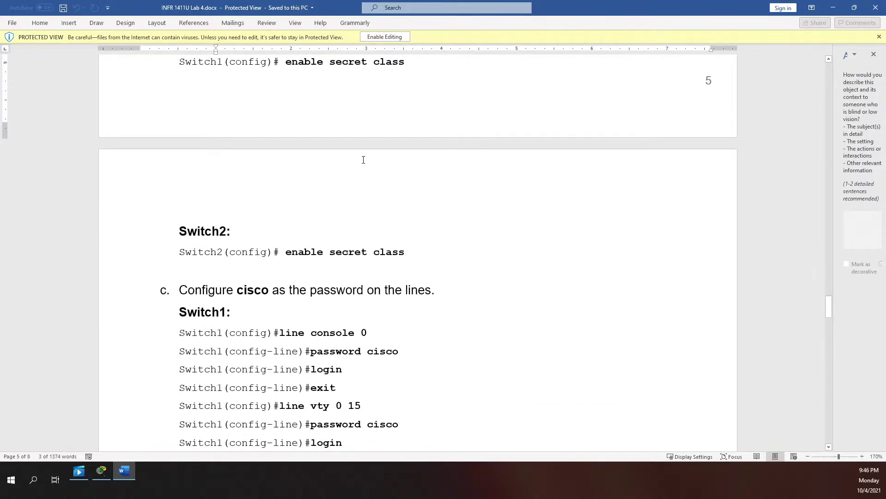
{"action": "scroll", "coordinate": [363, 160], "scroll_direction": "down", "scroll_amount": 1}
{"action": "scroll", "coordinate": [368, 158], "scroll_direction": "down", "scroll_amount": 1}
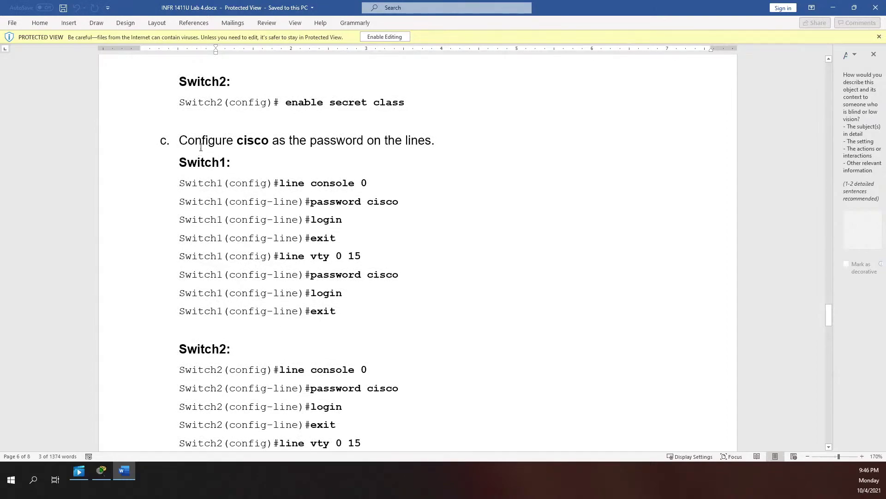
{"action": "scroll", "coordinate": [211, 121], "scroll_direction": "down", "scroll_amount": 1}
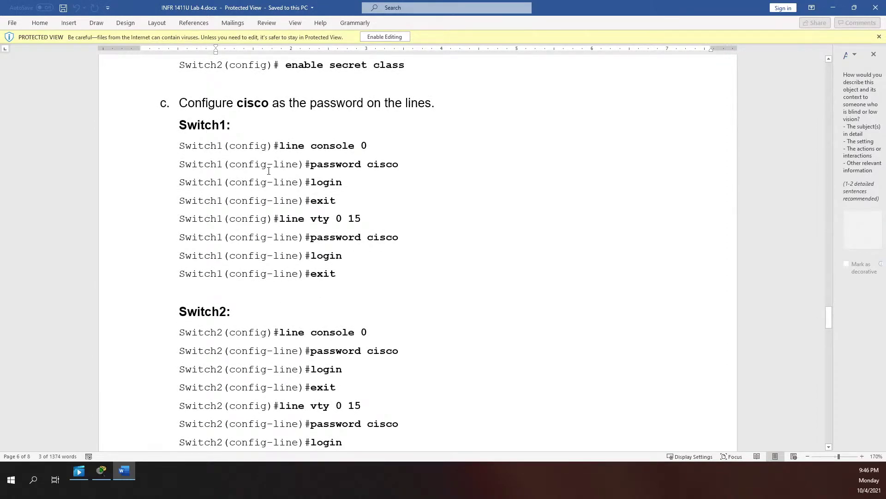
{"action": "scroll", "coordinate": [271, 163], "scroll_direction": "down", "scroll_amount": 1}
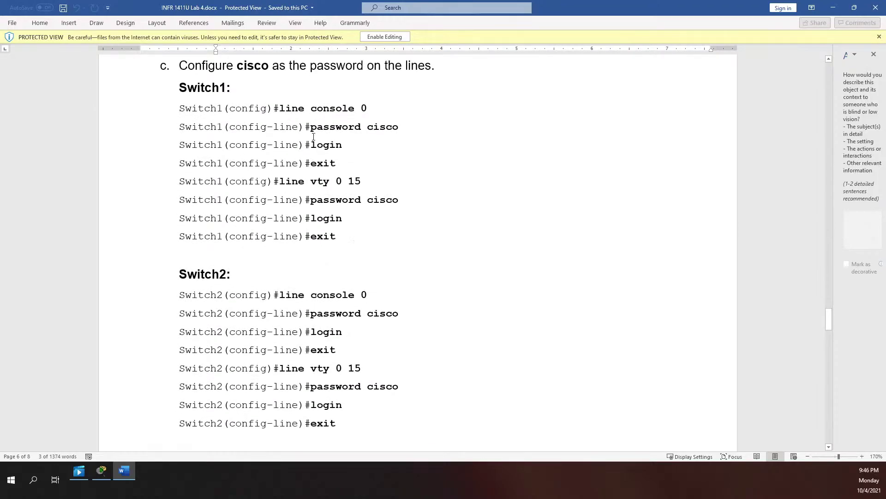
Step: Read the ip default-gateway instructions for Switch1 and Switch2 and the section on saving their configuration
{"action": "scroll", "coordinate": [320, 178], "scroll_direction": "down", "scroll_amount": 6}
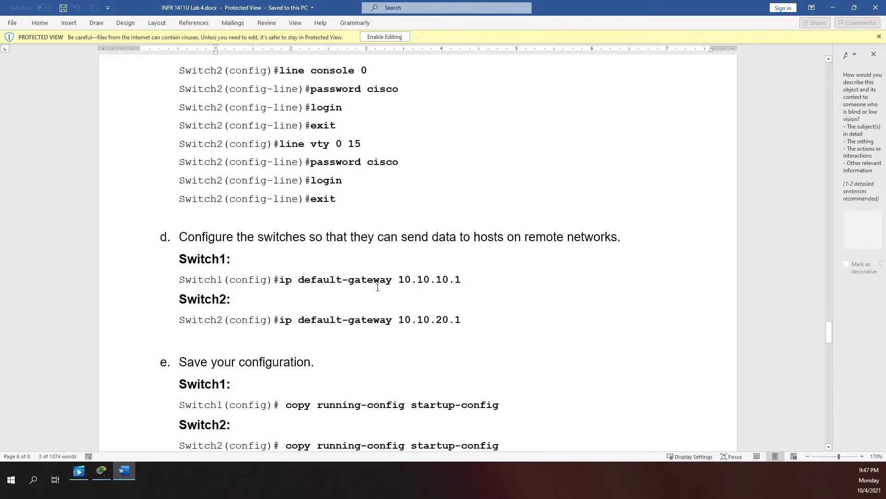
{"action": "scroll", "coordinate": [385, 285], "scroll_direction": "down", "scroll_amount": 1}
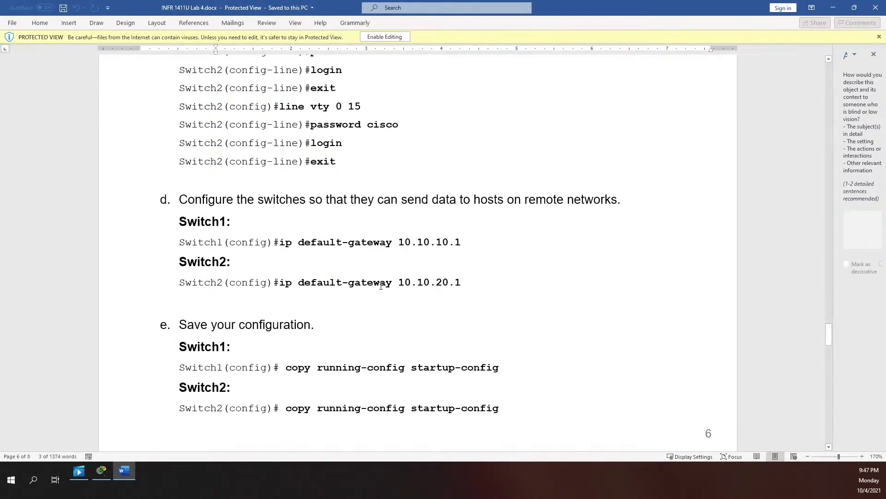
{"action": "scroll", "coordinate": [371, 279], "scroll_direction": "down", "scroll_amount": 1}
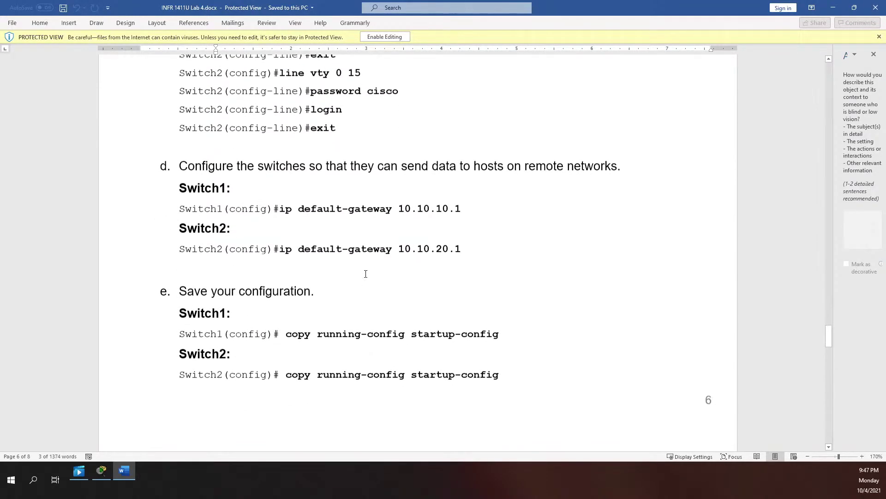
{"action": "scroll", "coordinate": [343, 272], "scroll_direction": "down", "scroll_amount": 3}
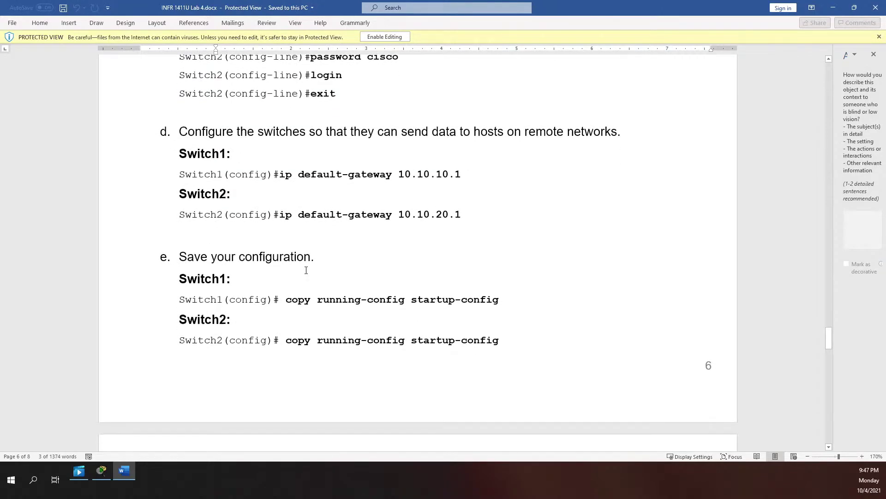
Step: Highlight the config prompt and the copy running-config startup-config command in Switch1's save instructions
{"action": "left_click", "coordinate": [282, 218]}
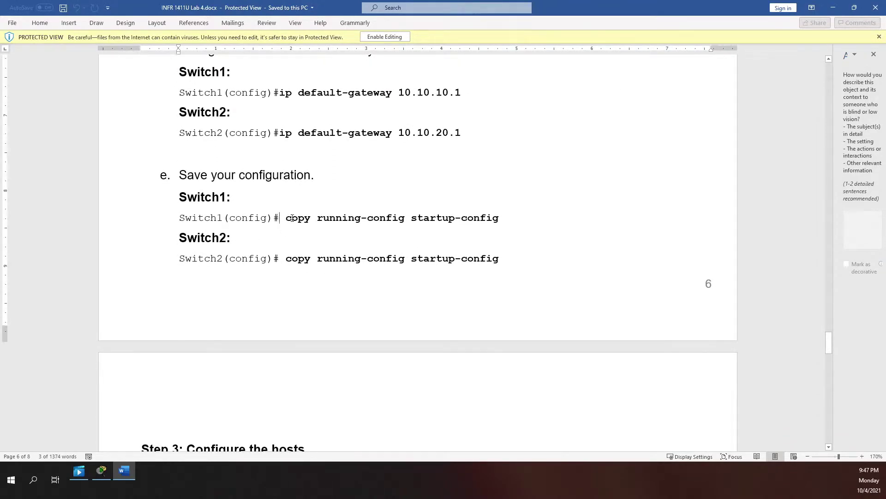
{"action": "left_click", "coordinate": [324, 263]}
{"action": "double_click", "coordinate": [235, 218]}
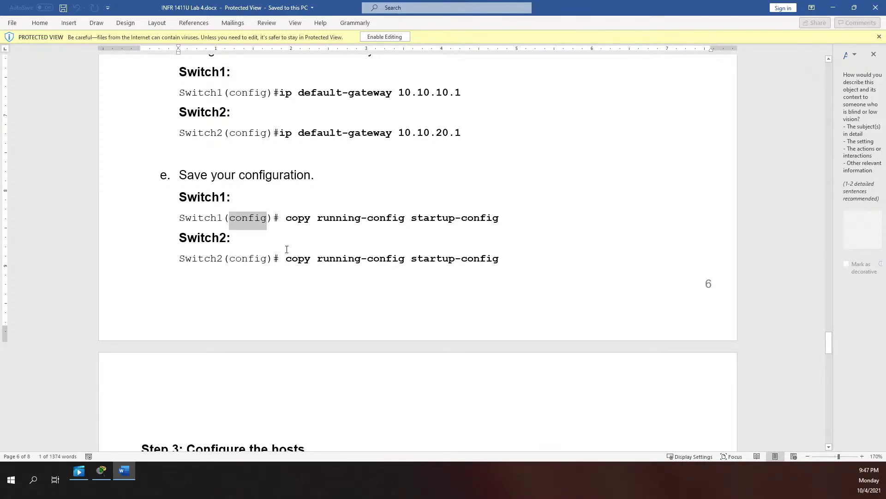
{"action": "left_click", "coordinate": [287, 222]}
{"action": "key", "text": "shift+End"}
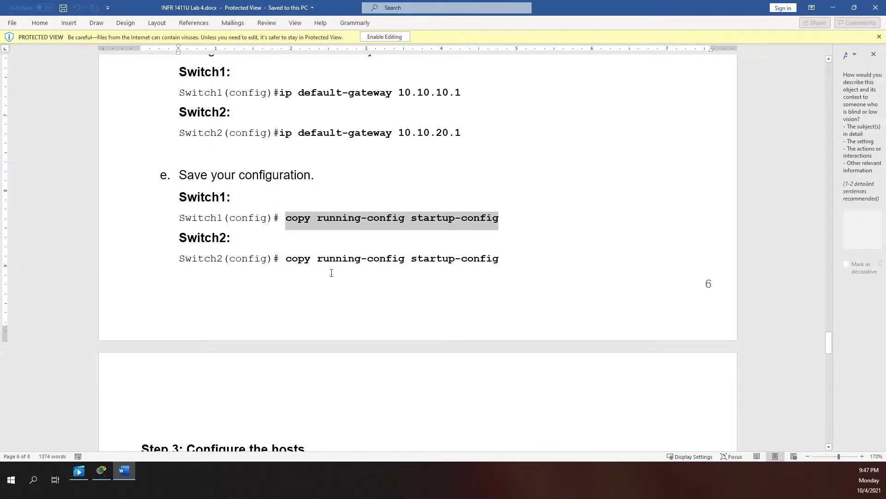
Step: Read the Step 3 host configuration instructions, marking PC-1's IP address and subnet mask
{"action": "scroll", "coordinate": [342, 269], "scroll_direction": "down", "scroll_amount": 5}
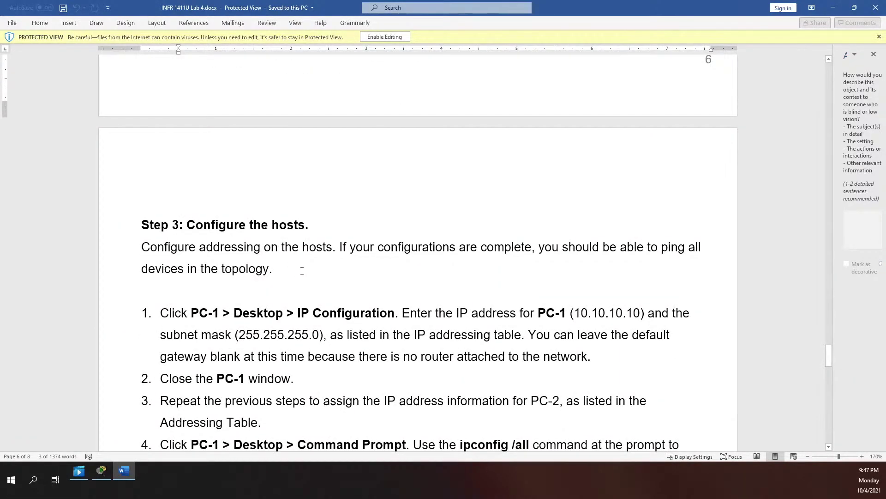
{"action": "scroll", "coordinate": [300, 269], "scroll_direction": "down", "scroll_amount": 1}
{"action": "scroll", "coordinate": [430, 265], "scroll_direction": "down", "scroll_amount": 1}
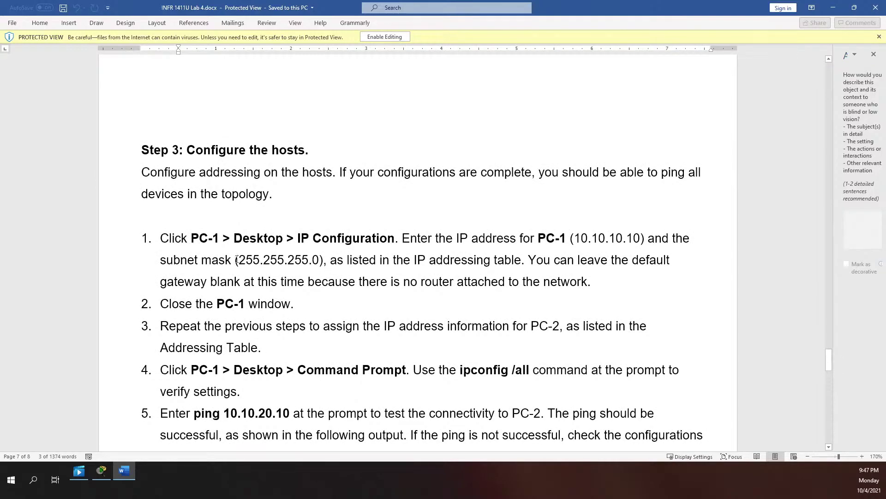
{"action": "left_click_drag", "start_coordinate": [575, 234], "coordinate": [589, 237]}
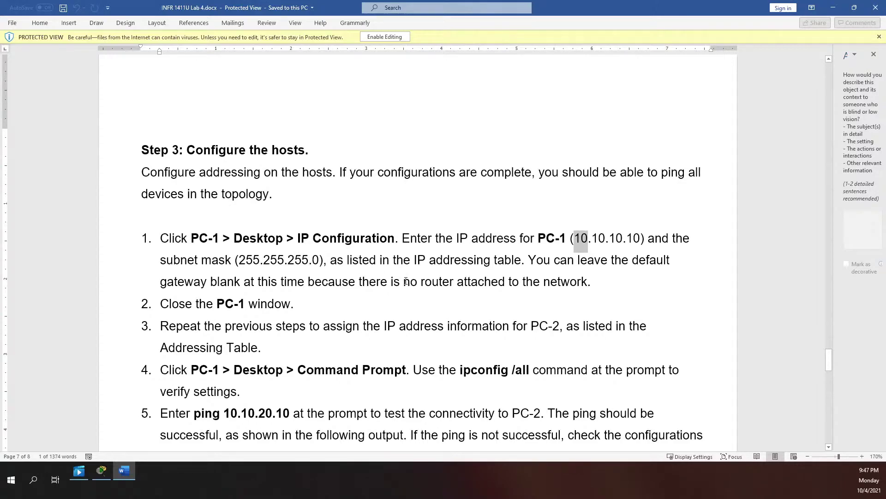
{"action": "scroll", "coordinate": [494, 299], "scroll_direction": "down", "scroll_amount": 1}
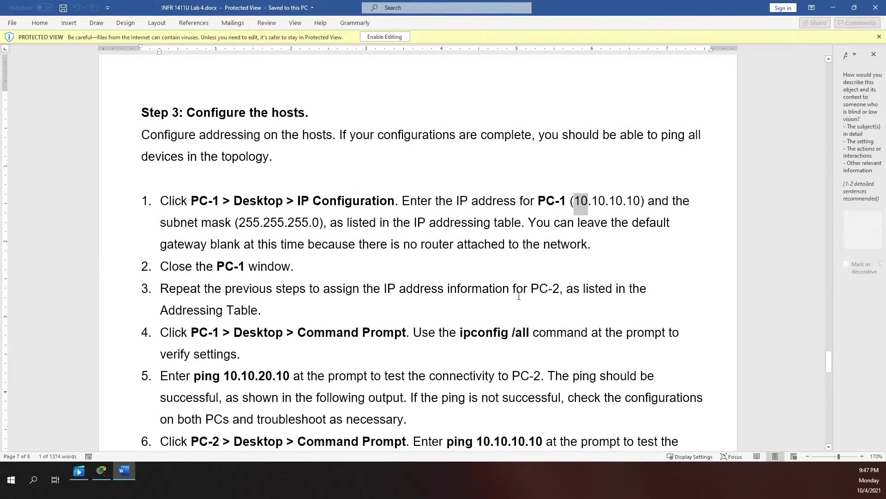
{"action": "double_click", "coordinate": [247, 222]}
{"action": "left_click", "coordinate": [277, 222]}
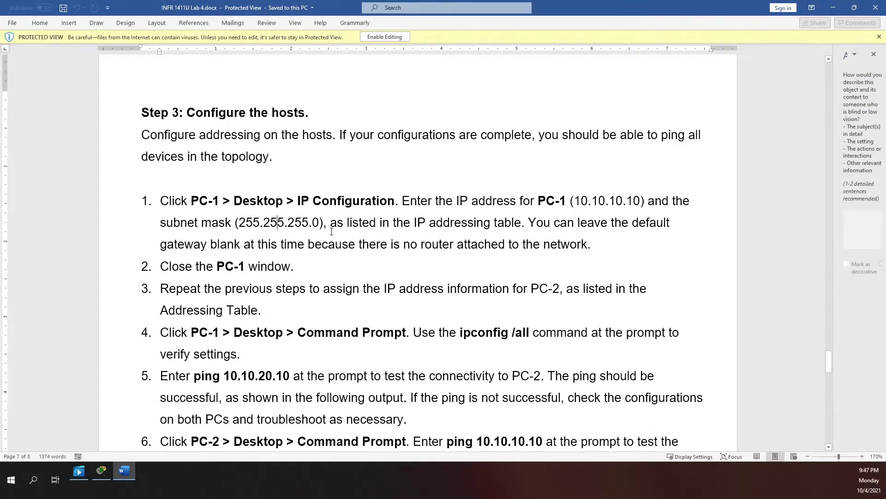
{"action": "scroll", "coordinate": [254, 229], "scroll_direction": "down", "scroll_amount": 1}
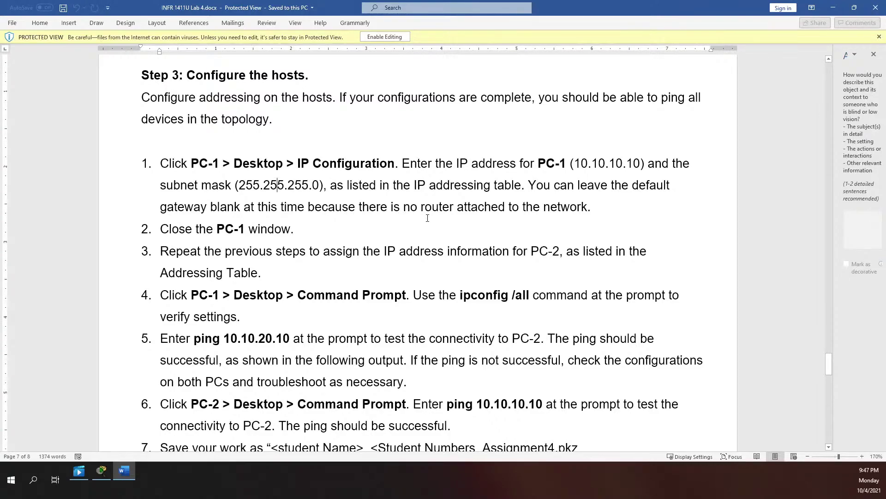
Step: Skim the remaining lab tasks and highlight the note in Step 3 about leaving PC-1's default gateway blank
{"action": "scroll", "coordinate": [427, 218], "scroll_direction": "down", "scroll_amount": 5}
{"action": "scroll", "coordinate": [425, 219], "scroll_direction": "down", "scroll_amount": 6}
{"action": "scroll", "coordinate": [423, 222], "scroll_direction": "up", "scroll_amount": 10}
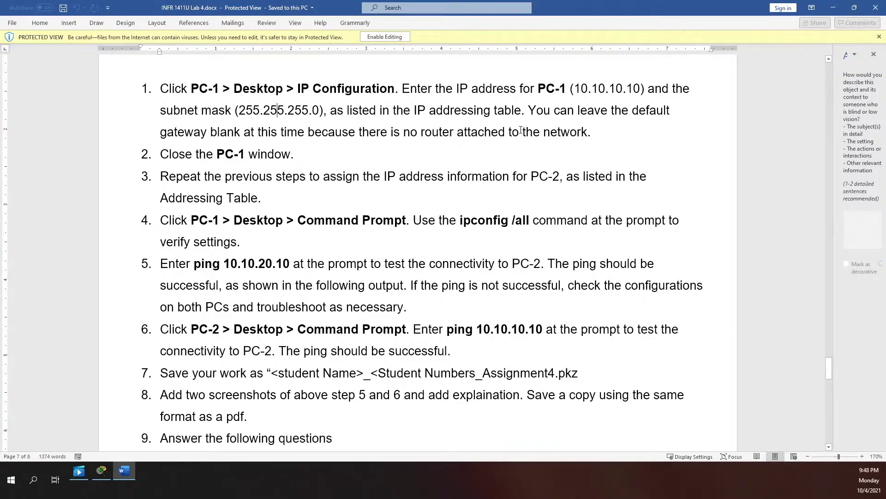
{"action": "left_click_drag", "start_coordinate": [529, 109], "coordinate": [605, 134]}
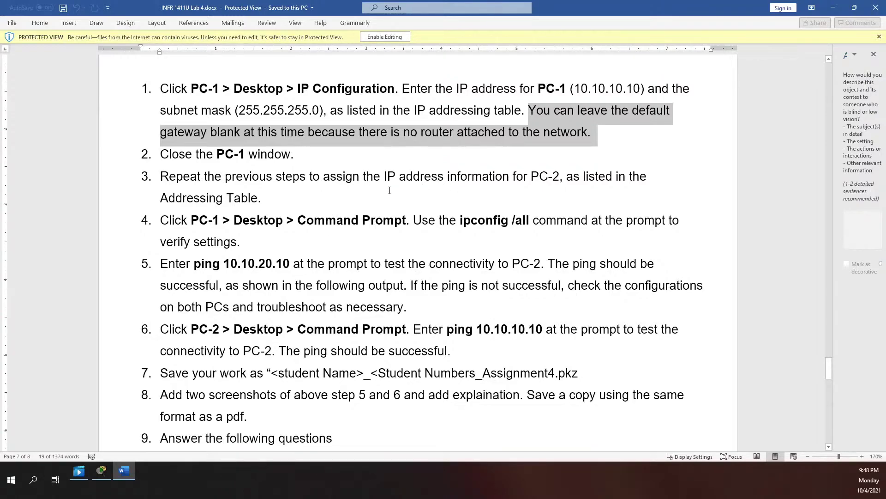
{"action": "scroll", "coordinate": [478, 138], "scroll_direction": "up", "scroll_amount": 3}
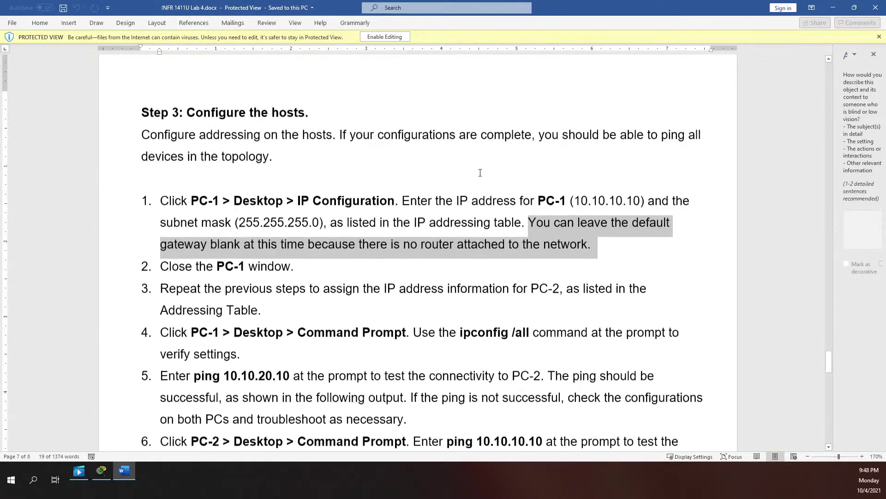
{"action": "scroll", "coordinate": [471, 259], "scroll_direction": "up", "scroll_amount": 10}
{"action": "scroll", "coordinate": [471, 258], "scroll_direction": "up", "scroll_amount": 10}
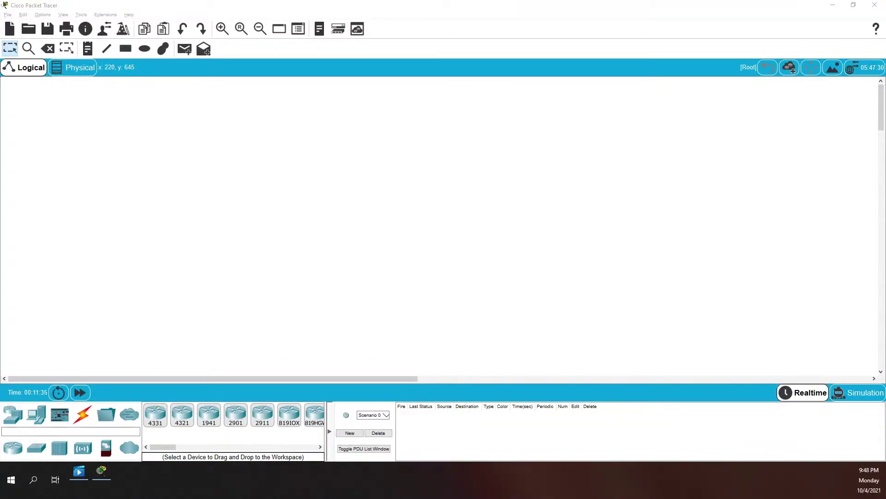
Step: Switch to Cisco Packet Tracer and place a 1941 router in the left half of the logical workspace
{"action": "left_click", "coordinate": [12, 454]}
{"action": "mouse_move", "coordinate": [163, 447]}
{"action": "left_mouse_down"}
{"action": "mouse_move", "coordinate": [236, 446]}
{"action": "mouse_move", "coordinate": [163, 447]}
{"action": "left_mouse_up"}
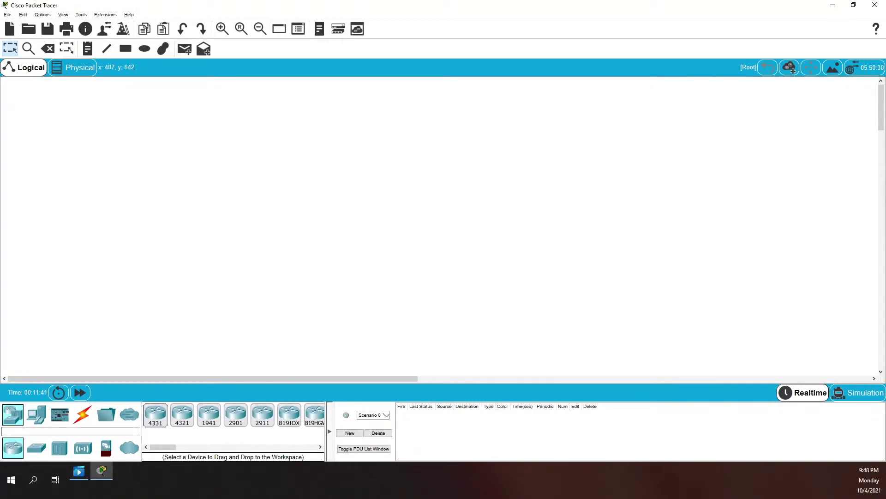
{"action": "left_click_drag", "start_coordinate": [209, 414], "coordinate": [188, 261]}
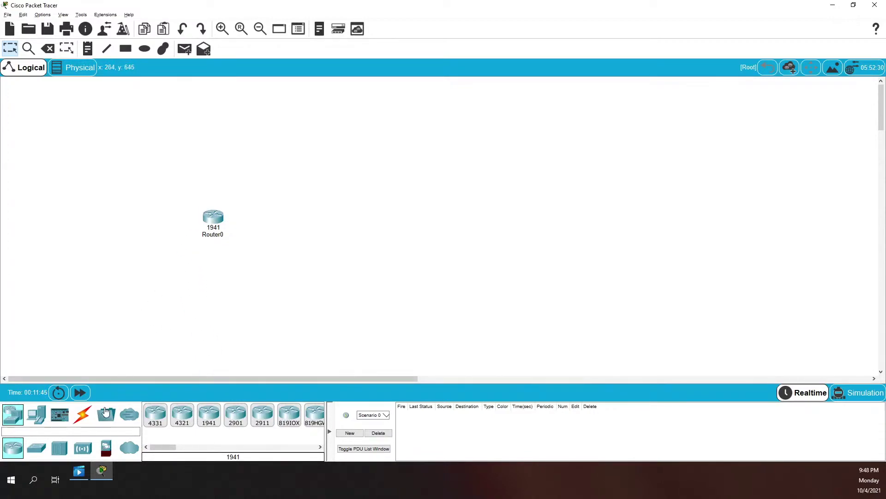
Step: Place two 2960 switches in the workspace, one above and one below the router, and shift the router further left
{"action": "left_click", "coordinate": [39, 451]}
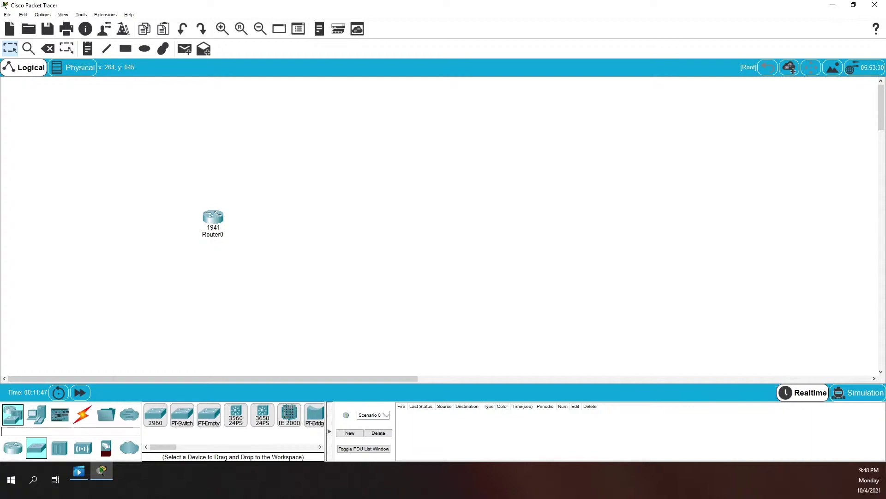
{"action": "left_click_drag", "start_coordinate": [156, 414], "coordinate": [234, 292]}
{"action": "left_click_drag", "start_coordinate": [155, 417], "coordinate": [259, 169]}
{"action": "left_click_drag", "start_coordinate": [224, 224], "coordinate": [186, 233]}
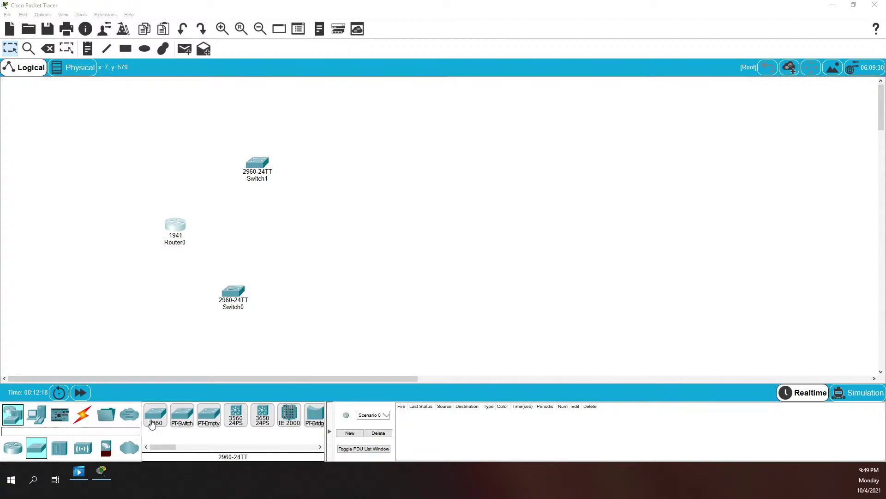
Step: Place two PCs in the workspace, one beside the upper switch and one beside the lower switch
{"action": "left_click", "coordinate": [37, 414]}
{"action": "left_click", "coordinate": [155, 415]}
{"action": "left_click", "coordinate": [338, 344]}
{"action": "left_click", "coordinate": [155, 415]}
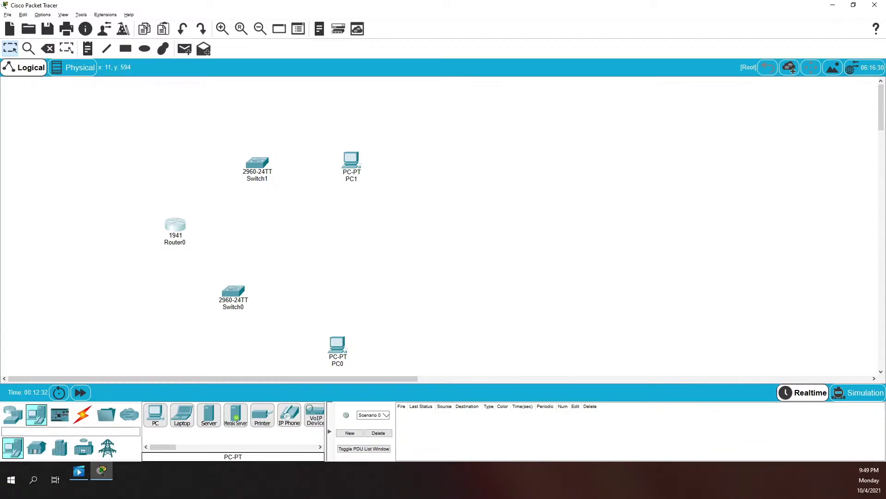
Step: Set the router's display name to Router1, keep its configuration window on top and move it clear of the topology
{"action": "left_click", "coordinate": [175, 231]}
{"action": "left_click", "coordinate": [364, 130]}
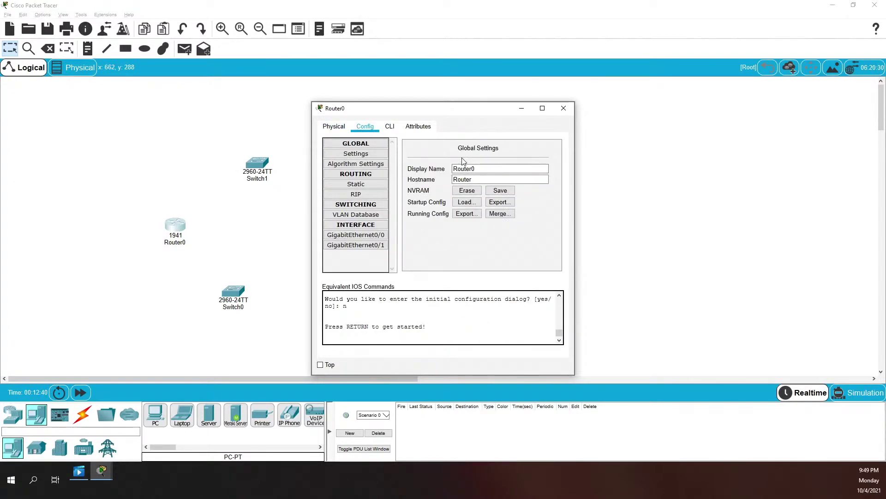
{"action": "left_click_drag", "start_coordinate": [493, 170], "coordinate": [397, 172]}
{"action": "type", "text": "Router1"}
{"action": "left_click", "coordinate": [320, 365]}
{"action": "left_click_drag", "start_coordinate": [391, 115], "coordinate": [670, 116]}
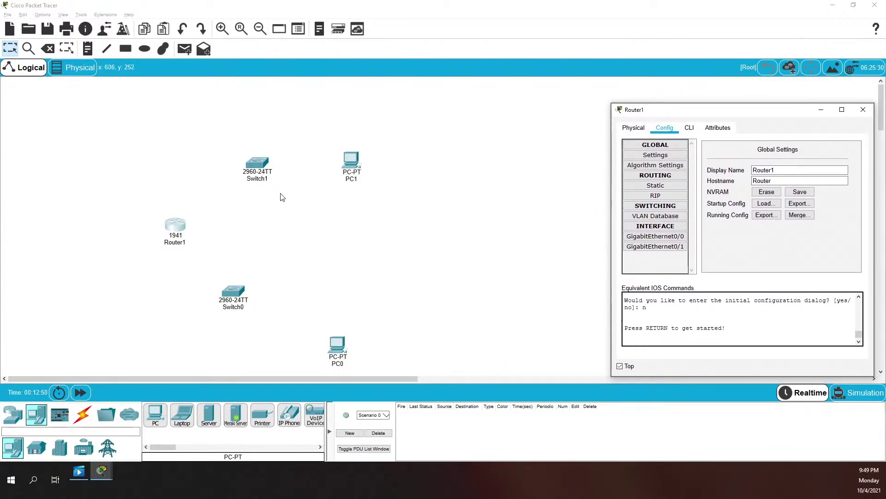
Step: Set the upper switch's display name to Switch1 and close its configuration window
{"action": "double_click", "coordinate": [260, 167]}
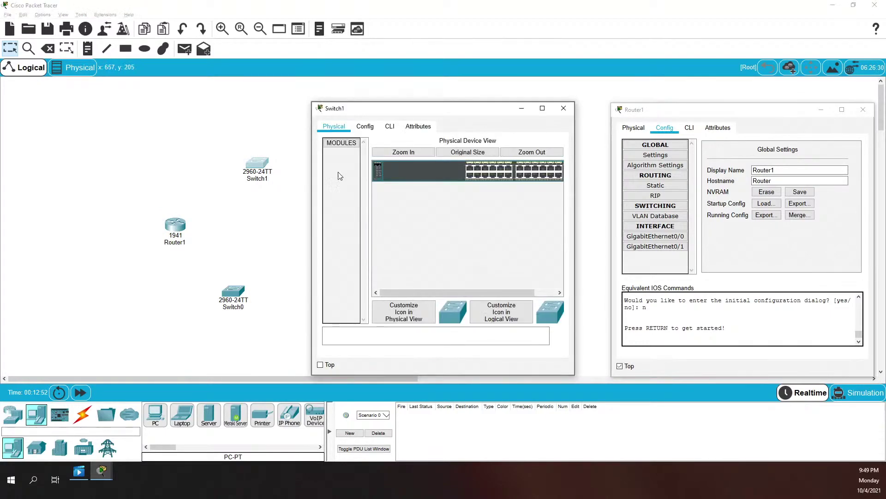
{"action": "left_click", "coordinate": [364, 126]}
{"action": "left_click", "coordinate": [477, 168]}
{"action": "left_click_drag", "start_coordinate": [477, 168], "coordinate": [398, 158]}
{"action": "type", "text": "Switch1"}
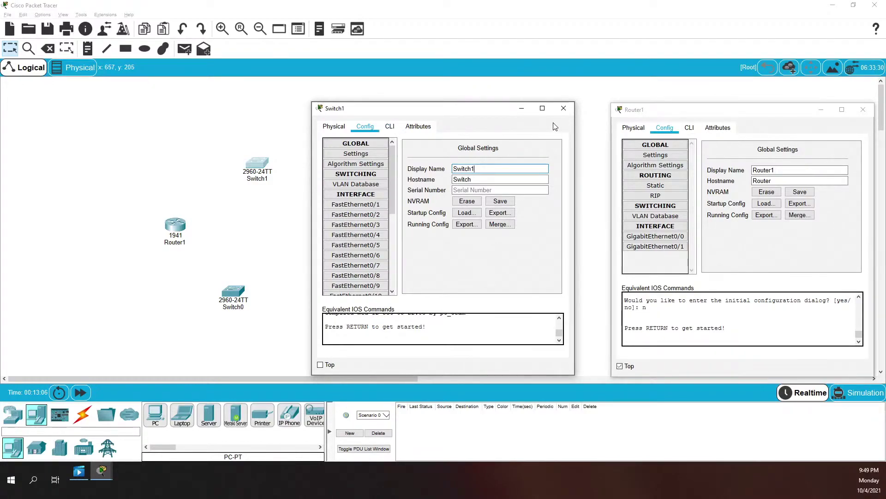
{"action": "left_click", "coordinate": [564, 109]}
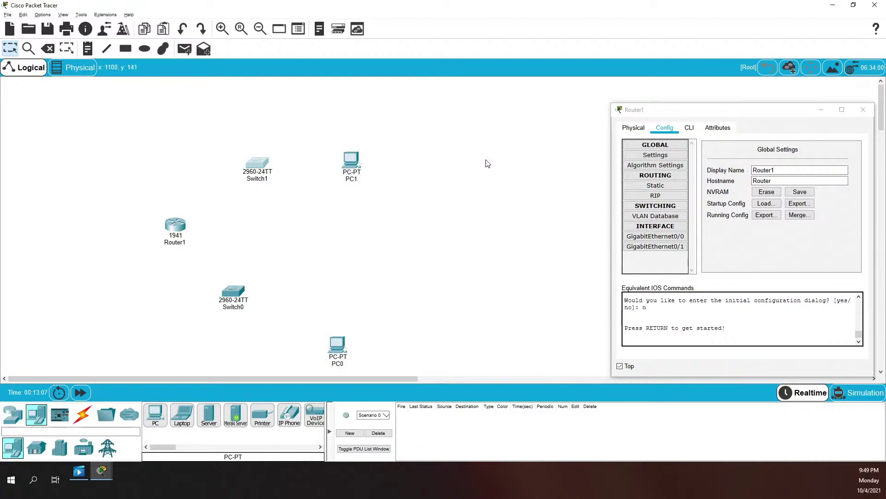
Step: Reopen Switch1's configuration, keep it on top, and arrange it and the Router1 window clear of the topology
{"action": "left_click", "coordinate": [256, 169]}
{"action": "left_click", "coordinate": [329, 364]}
{"action": "left_click_drag", "start_coordinate": [390, 112], "coordinate": [696, 137]}
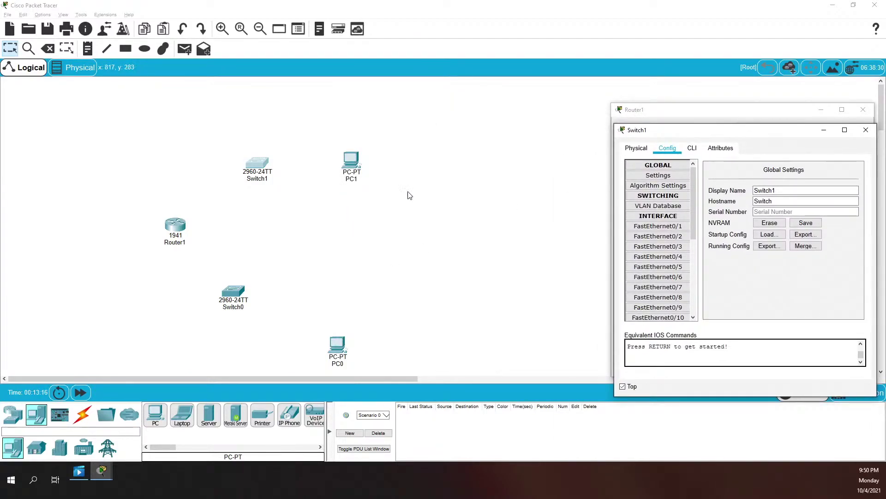
{"action": "left_click_drag", "start_coordinate": [635, 109], "coordinate": [607, 108]}
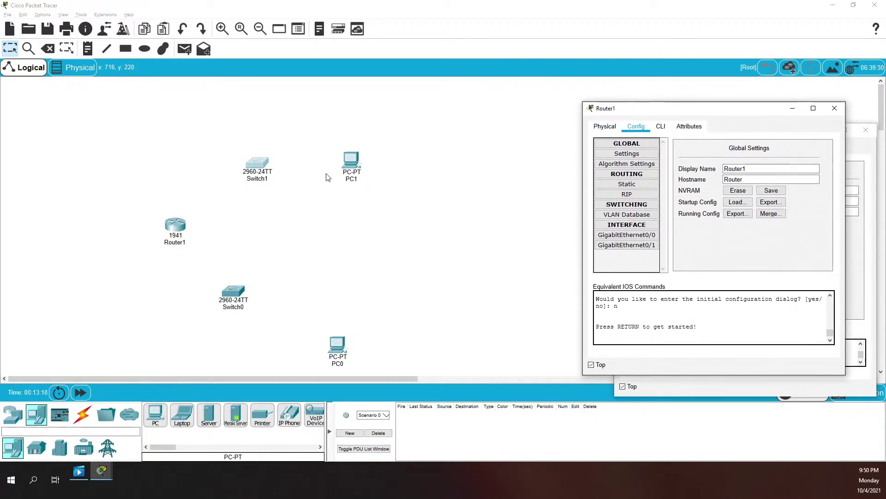
Step: Set the lower switch's display name to Switch2, keep its window on top and move it clear of the topology
{"action": "left_click", "coordinate": [233, 291]}
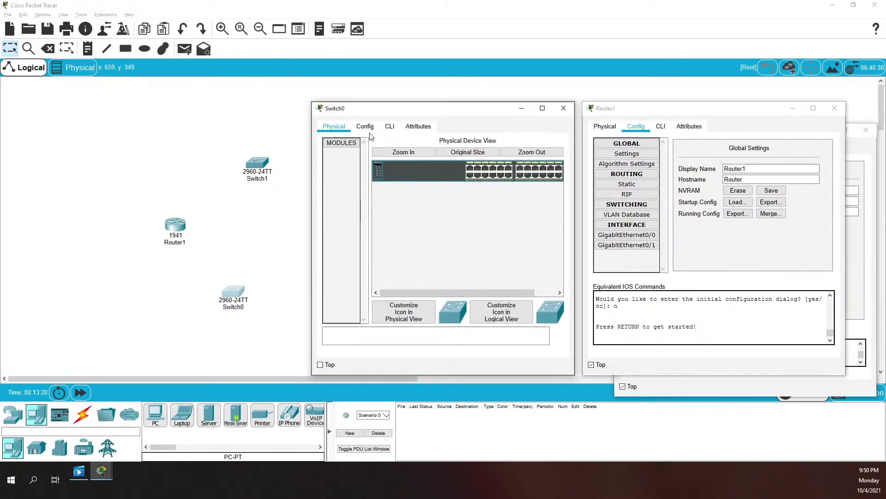
{"action": "left_click", "coordinate": [367, 128]}
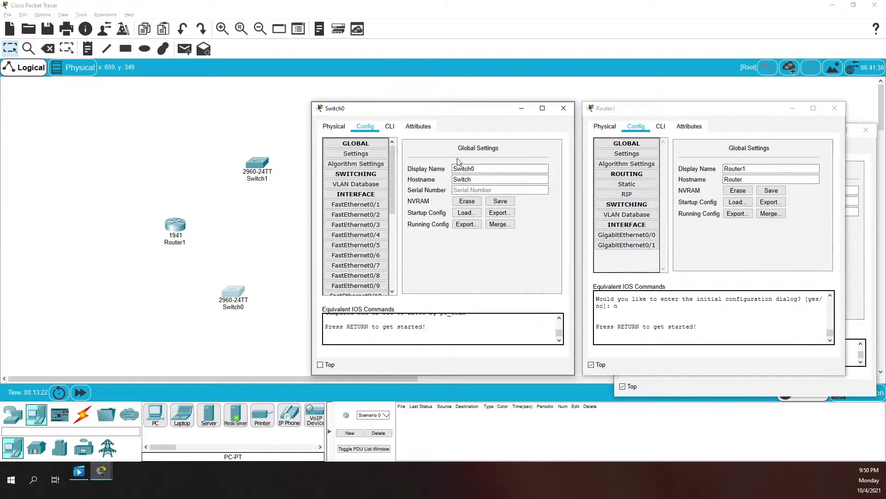
{"action": "left_click", "coordinate": [331, 148]}
{"action": "type", "text": "Switch"}
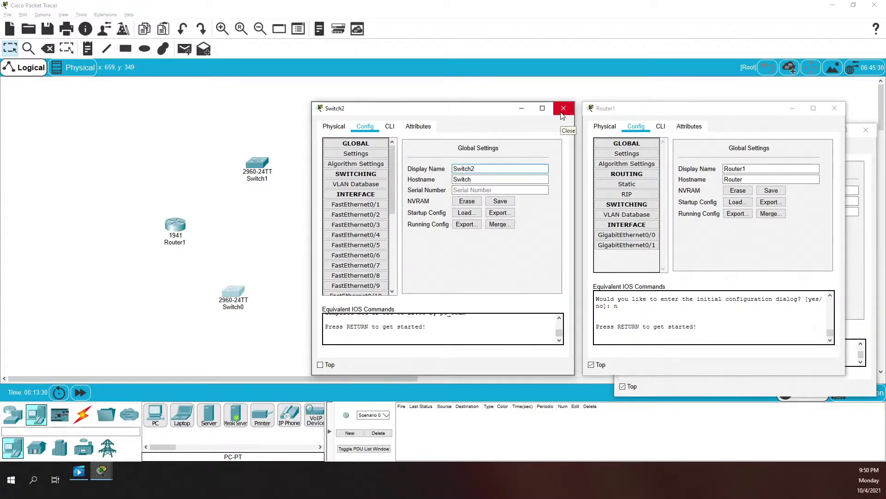
{"action": "left_click", "coordinate": [320, 364]}
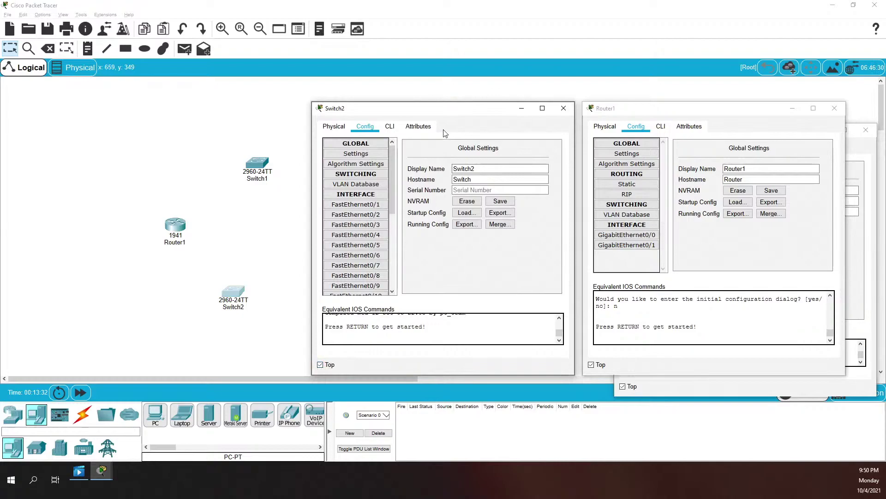
{"action": "left_click_drag", "start_coordinate": [424, 113], "coordinate": [678, 186]}
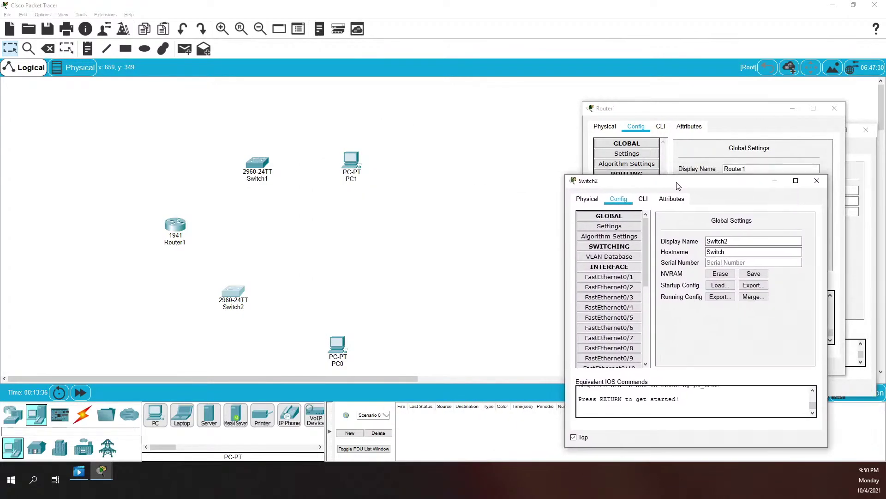
Step: Set the lower PC's display name to PC-2, keep its window on top and move it clear of the topology
{"action": "double_click", "coordinate": [340, 358]}
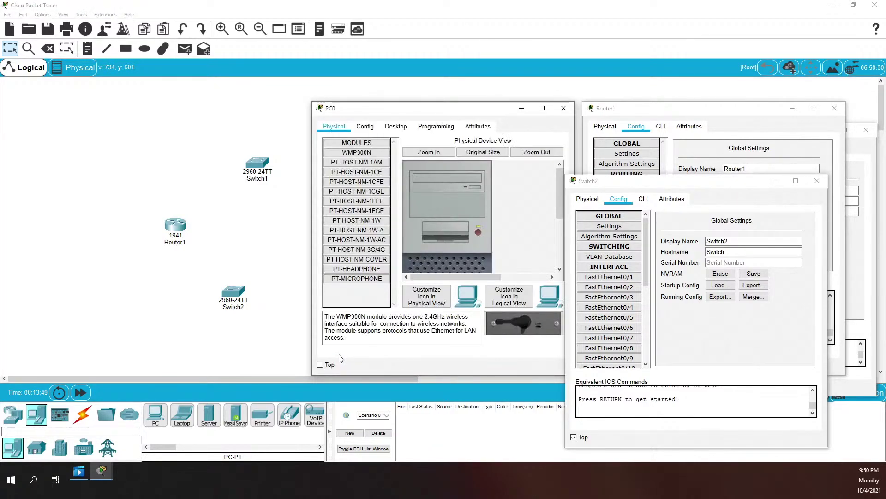
{"action": "left_click", "coordinate": [365, 126]}
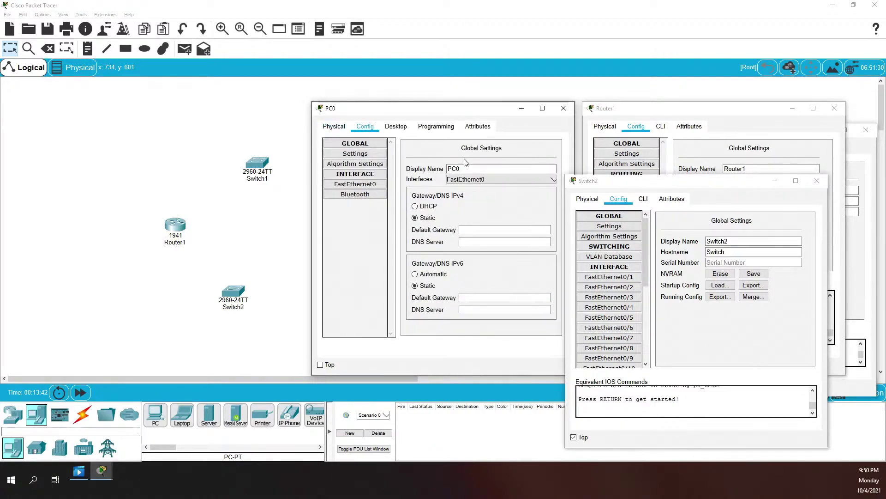
{"action": "key", "text": "BackSpace"}
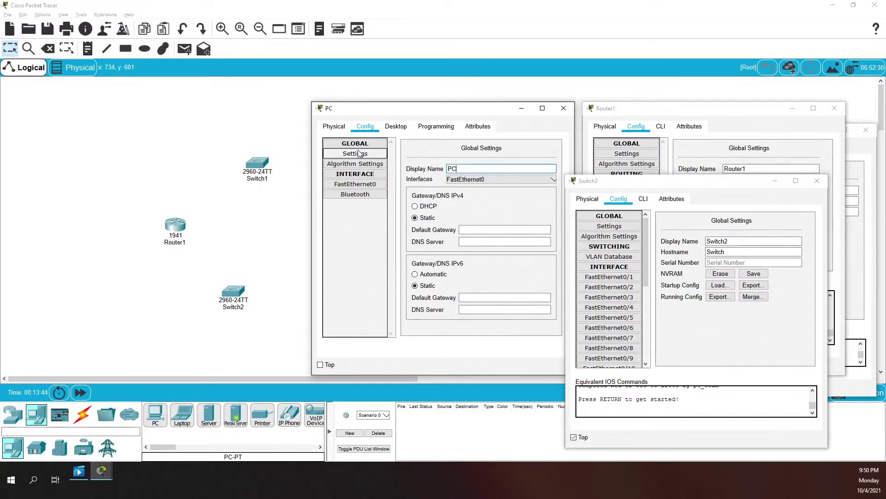
{"action": "type", "text": "-2"}
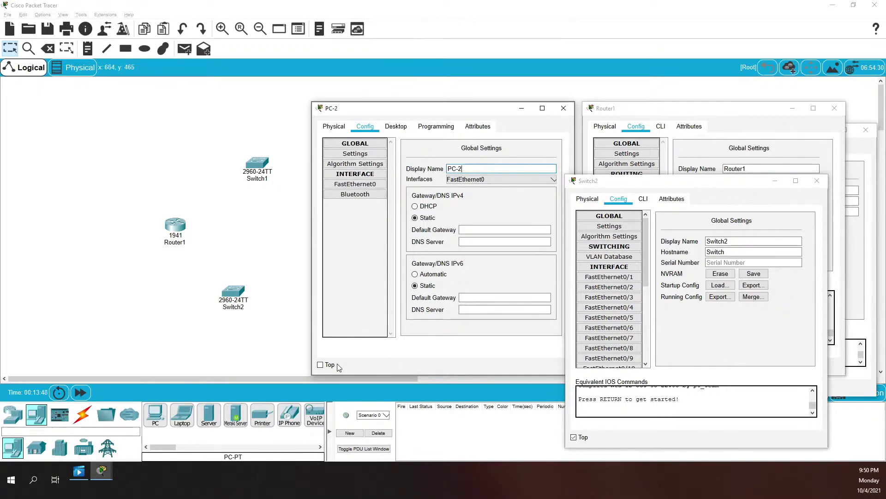
{"action": "left_click", "coordinate": [320, 364]}
{"action": "left_click_drag", "start_coordinate": [400, 112], "coordinate": [695, 251]}
Step: Set the upper PC's display name to PC-1 with its window kept on top, and minimize both PC windows
{"action": "left_click", "coordinate": [354, 168]}
{"action": "left_click", "coordinate": [365, 126]}
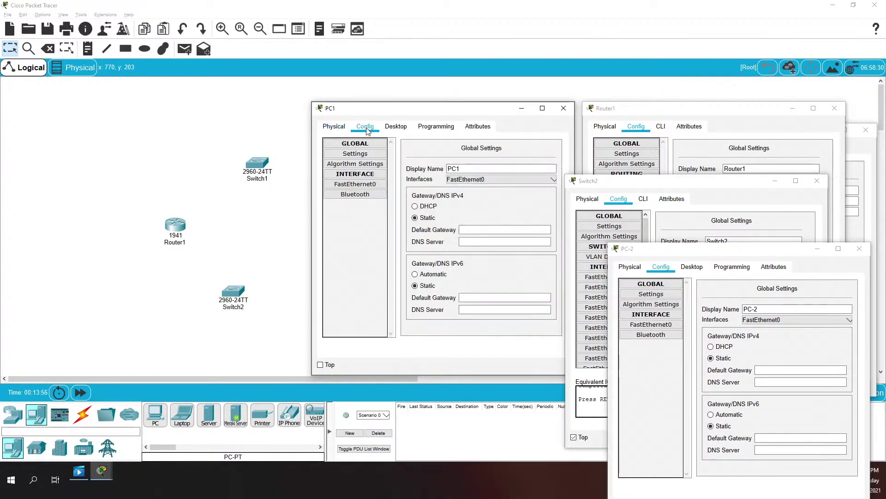
{"action": "type", "text": "PC-1"}
{"action": "left_click", "coordinate": [320, 364]}
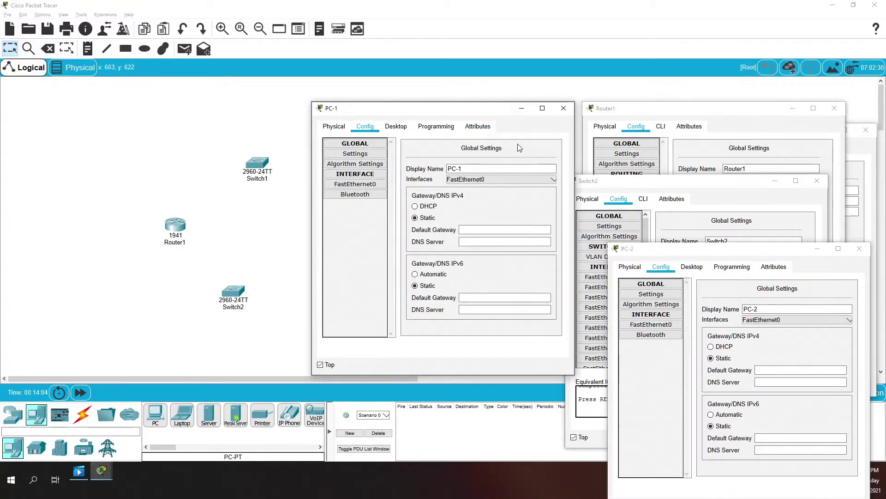
{"action": "left_click", "coordinate": [521, 108]}
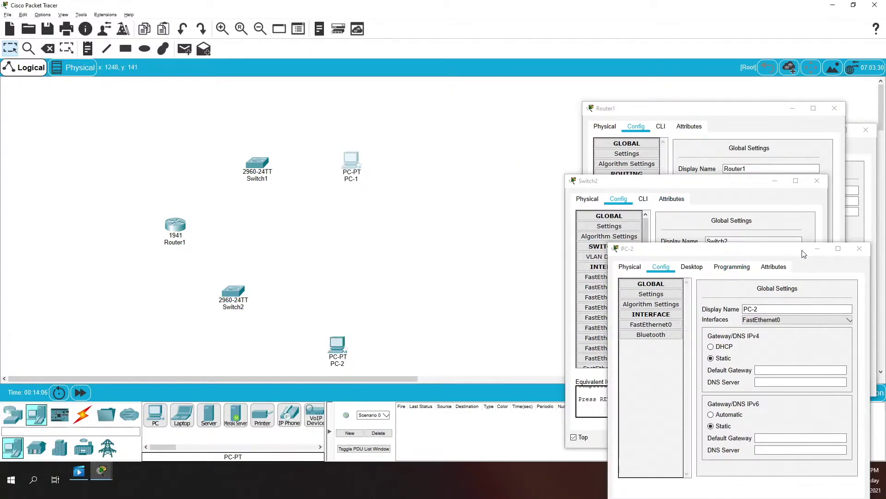
{"action": "left_click", "coordinate": [817, 250]}
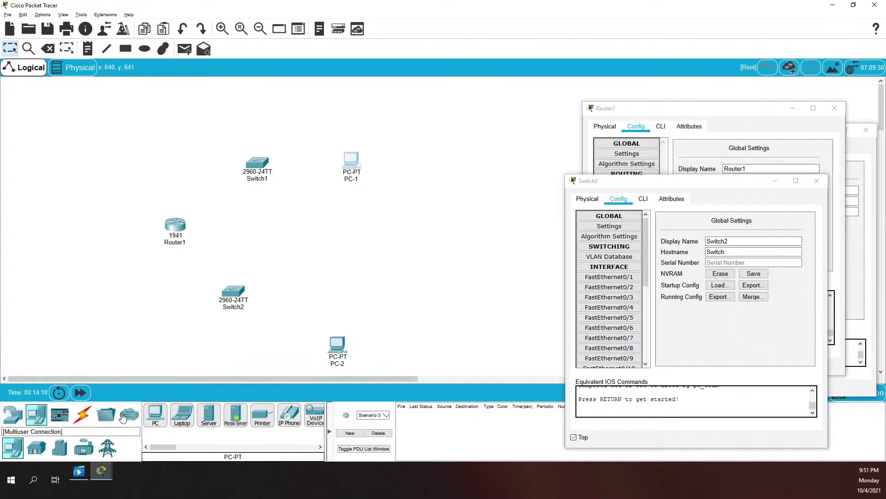
Step: Connect Switch1 to PC-1's FastEthernet0 port with a copper straight-through cable
{"action": "left_click", "coordinate": [79, 416]}
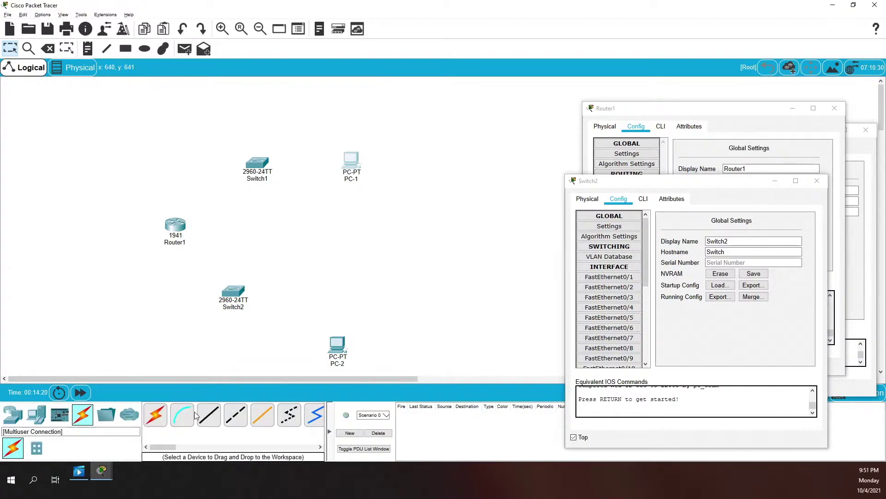
{"action": "left_click", "coordinate": [209, 416]}
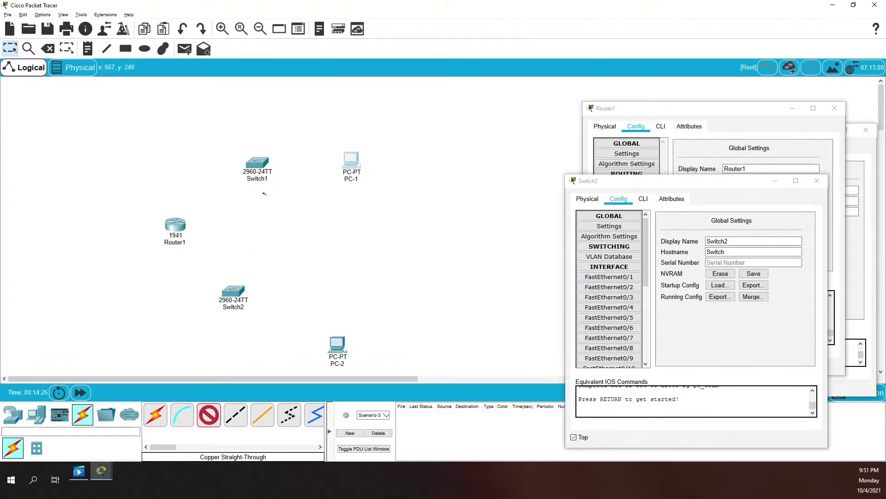
{"action": "left_click", "coordinate": [260, 160]}
{"action": "left_click", "coordinate": [283, 175]}
{"action": "left_click", "coordinate": [351, 159]}
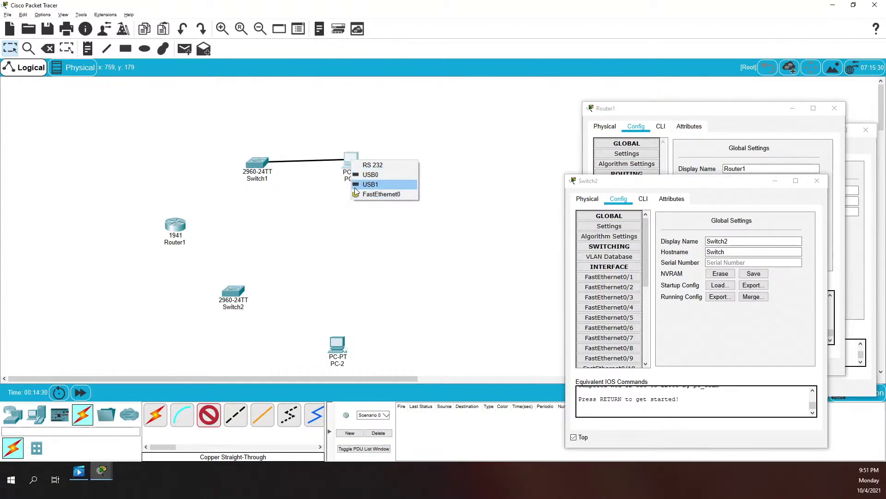
{"action": "left_click", "coordinate": [367, 195]}
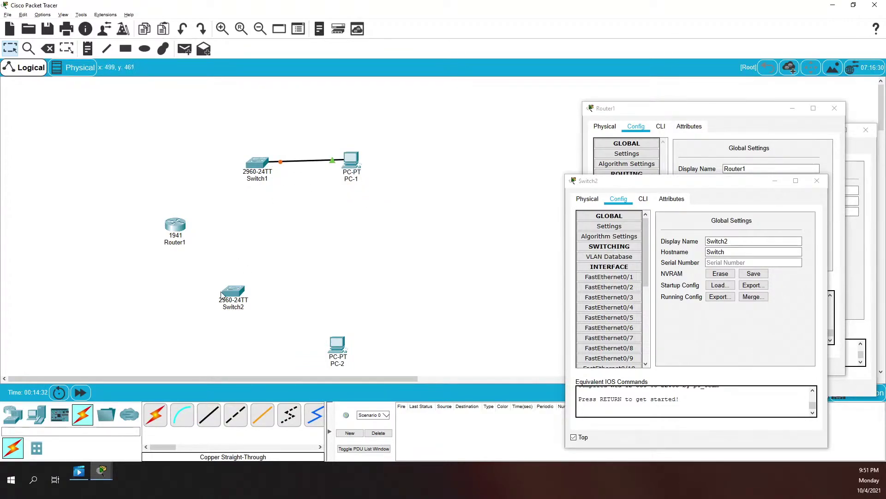
Step: Connect Switch2's FastEthernet0/1 port to PC-2's FastEthernet0 port with a copper straight-through cable
{"action": "left_click", "coordinate": [203, 417]}
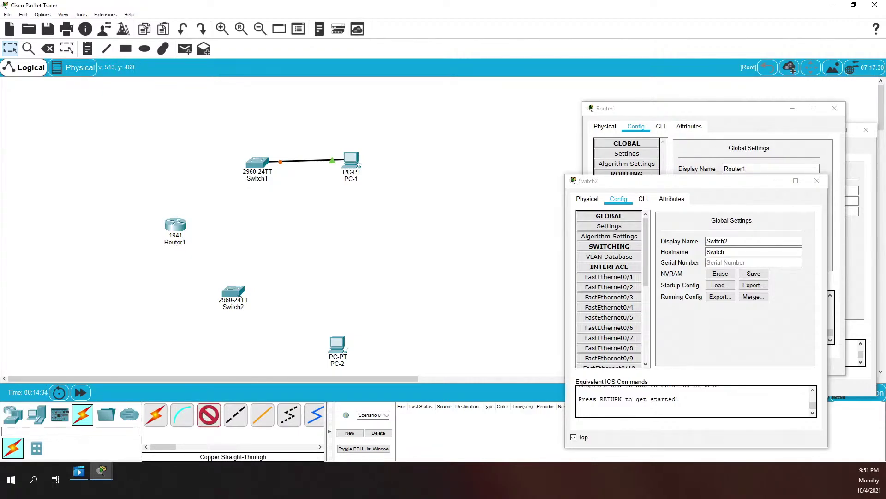
{"action": "left_click", "coordinate": [233, 291]}
{"action": "left_click", "coordinate": [275, 46]}
{"action": "left_click", "coordinate": [338, 346]}
{"action": "left_click", "coordinate": [366, 381]}
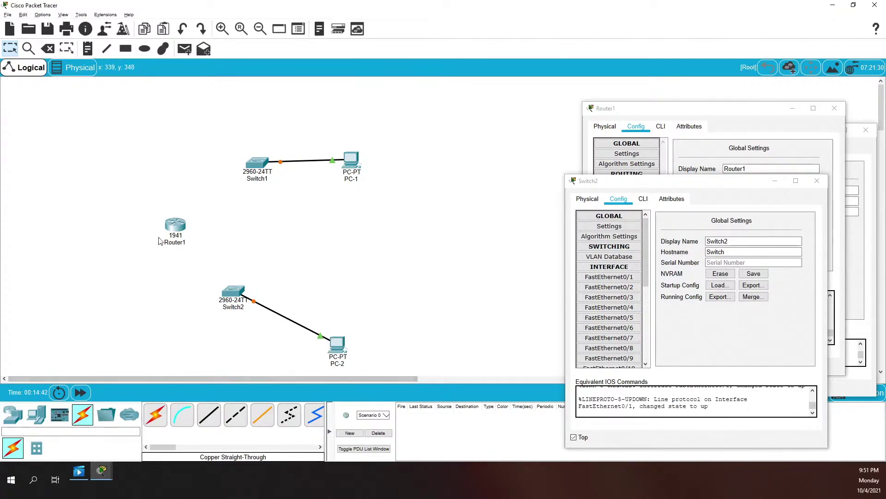
Step: Connect Router1's GigabitEthernet0/1 port to Switch2 with a copper straight-through cable
{"action": "left_click", "coordinate": [209, 416]}
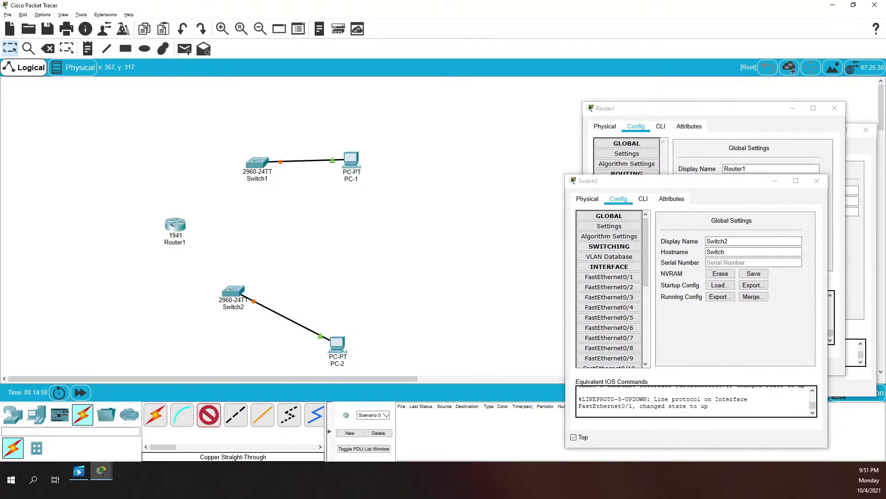
{"action": "left_click", "coordinate": [174, 226]}
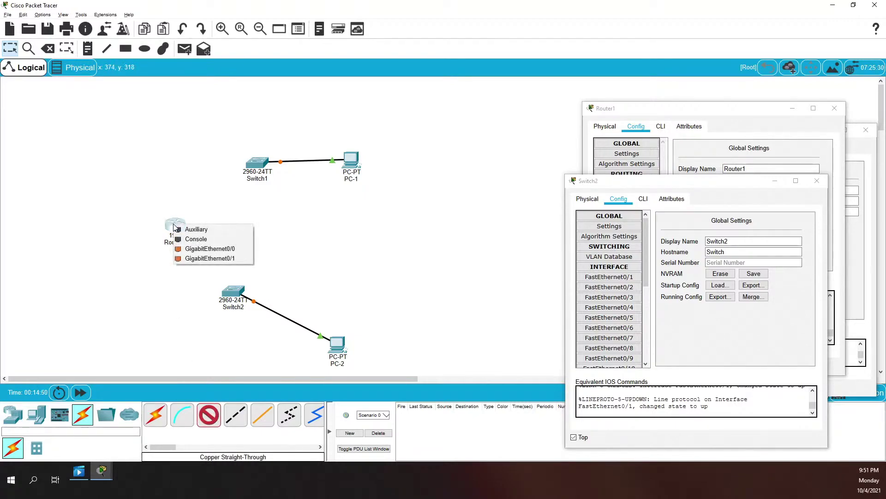
{"action": "left_click", "coordinate": [201, 257]}
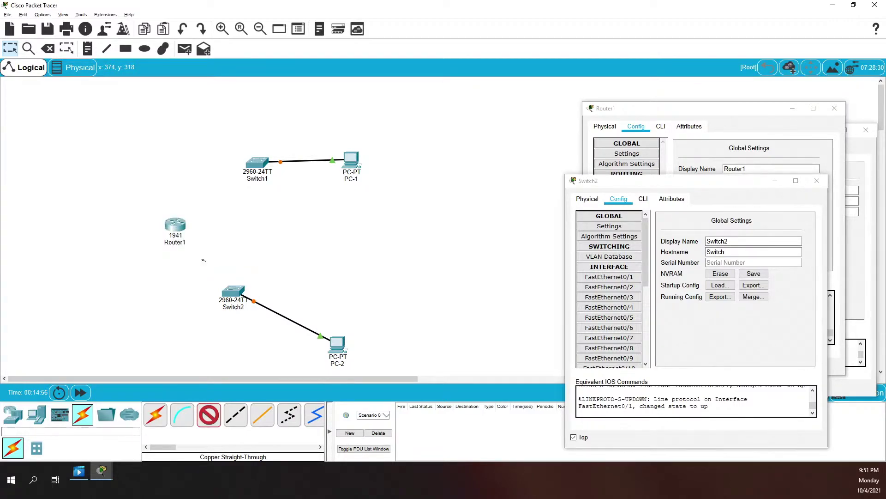
{"action": "left_click", "coordinate": [230, 291]}
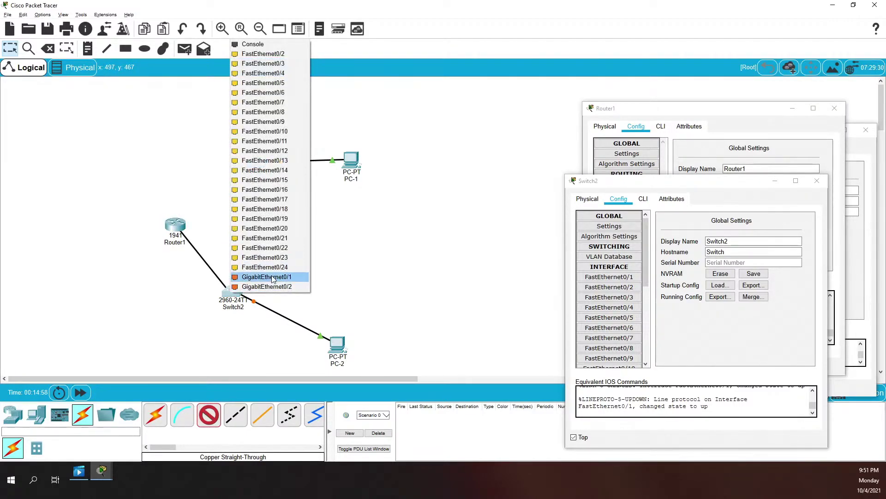
{"action": "left_click", "coordinate": [269, 258]}
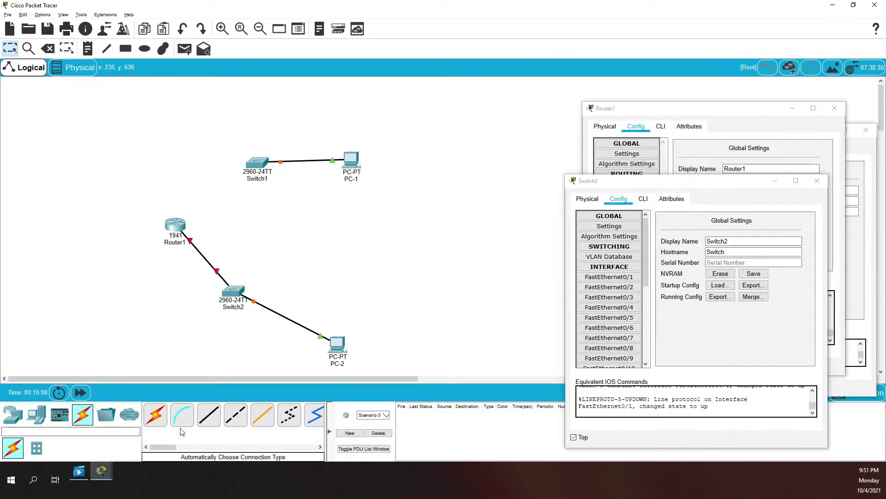
Step: Connect Router1's GigabitEthernet0/0 port to Switch1's GigabitEthernet0/1 port with a copper straight-through cable
{"action": "left_click", "coordinate": [208, 415]}
{"action": "left_click", "coordinate": [178, 228]}
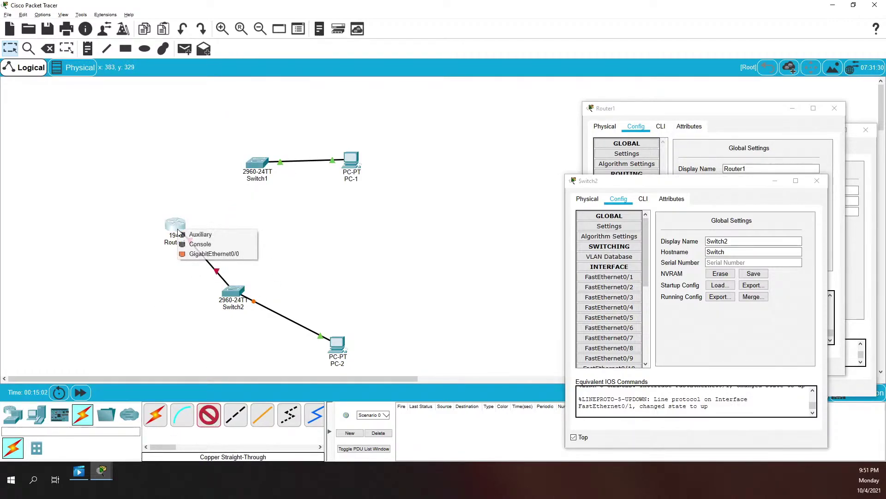
{"action": "left_click", "coordinate": [209, 255]}
{"action": "left_click", "coordinate": [260, 161]}
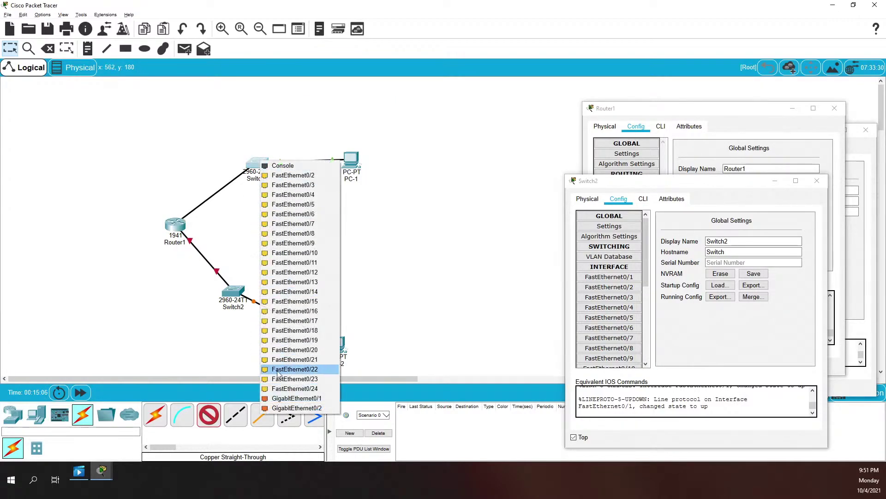
{"action": "left_click", "coordinate": [283, 398]}
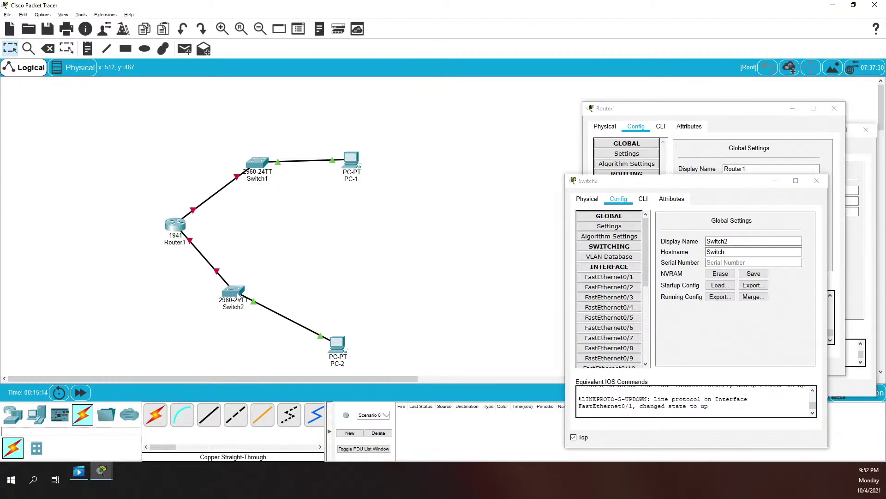
Step: Move Router1's window clear of the switch windows and start a session on its command line
{"action": "mouse_move", "coordinate": [342, 358]}
{"action": "mouse_move", "coordinate": [235, 300]}
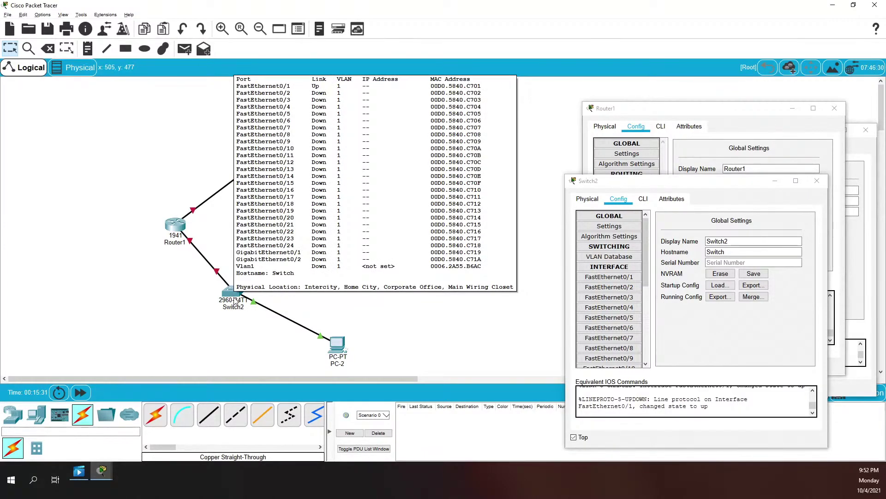
{"action": "mouse_move", "coordinate": [177, 228]}
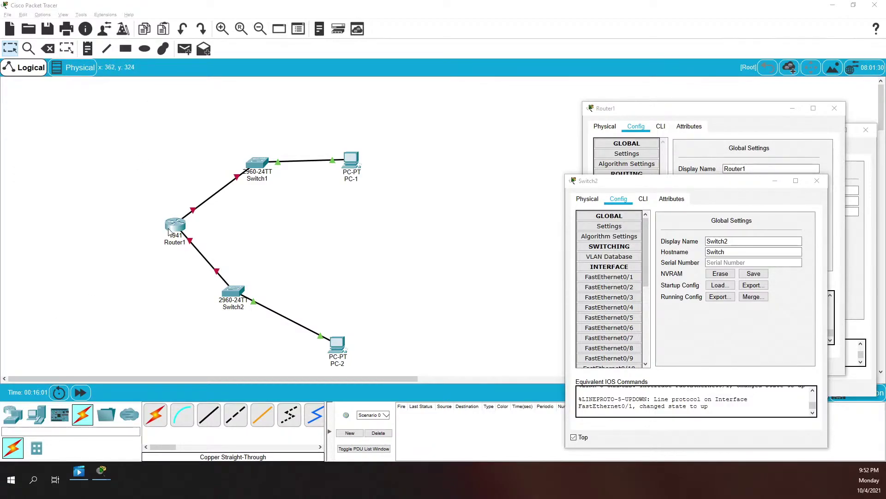
{"action": "left_click", "coordinate": [685, 111]}
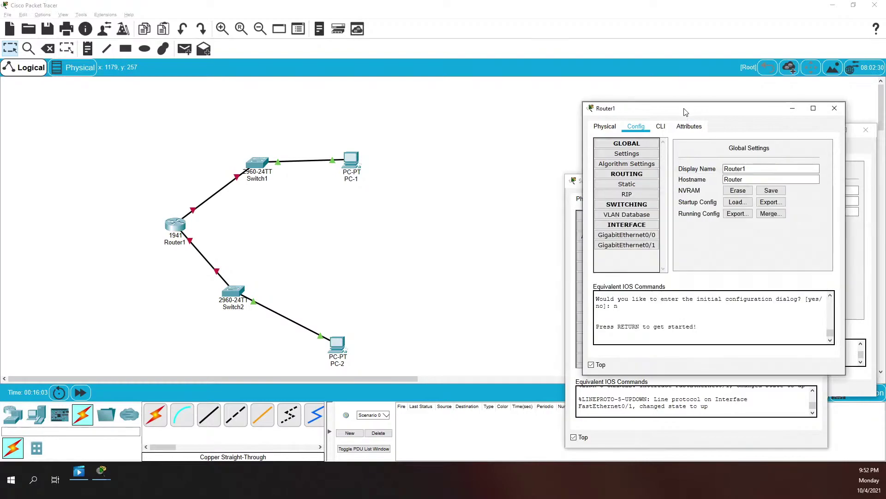
{"action": "left_click_drag", "start_coordinate": [685, 112], "coordinate": [438, 132]}
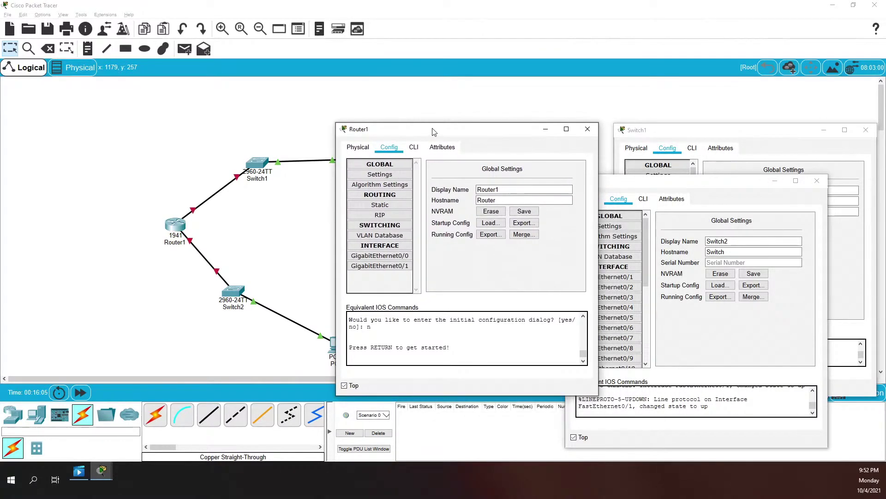
{"action": "left_click", "coordinate": [416, 148]}
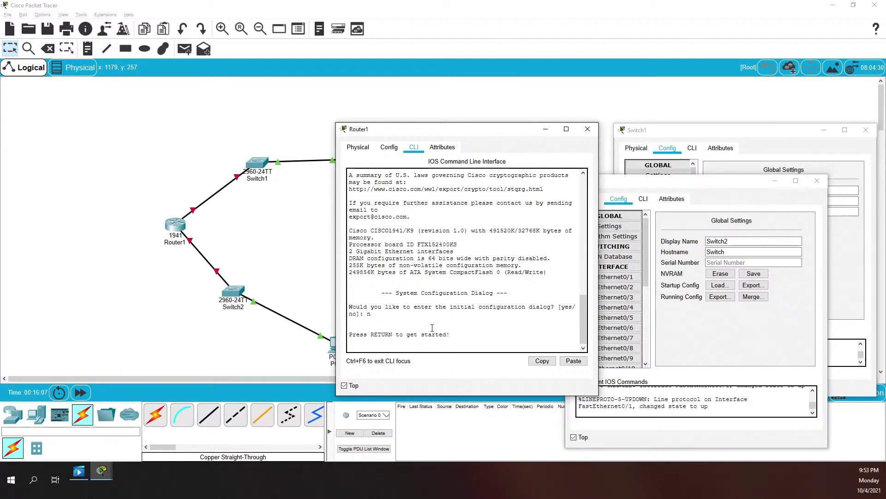
{"action": "key", "text": "Return"}
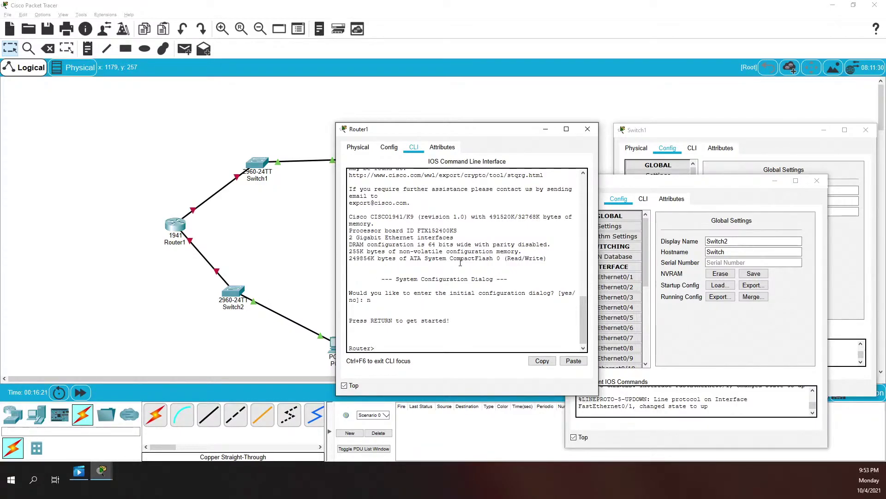
Step: From global configuration mode, set the router's hostname to Router1 and set its enable secret password
{"action": "type", "text": "en"}
{"action": "key", "text": "Return"}
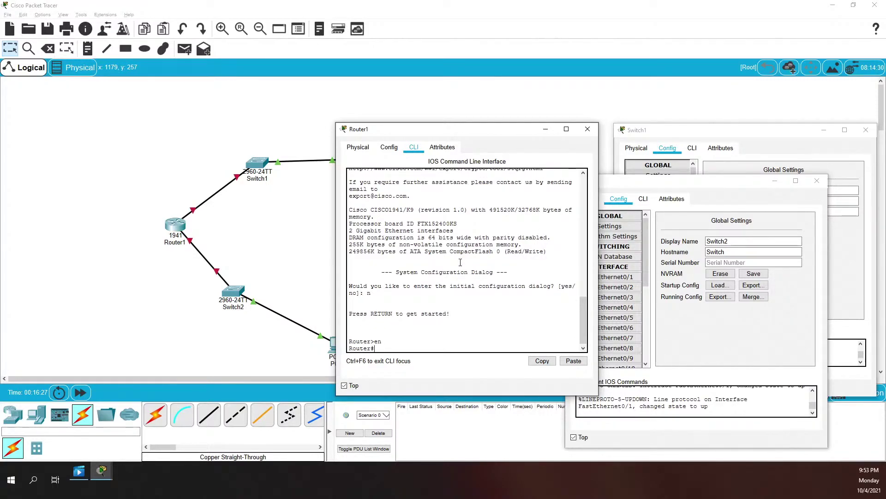
{"action": "type", "text": "configure terminal"}
{"action": "key", "text": "Return"}
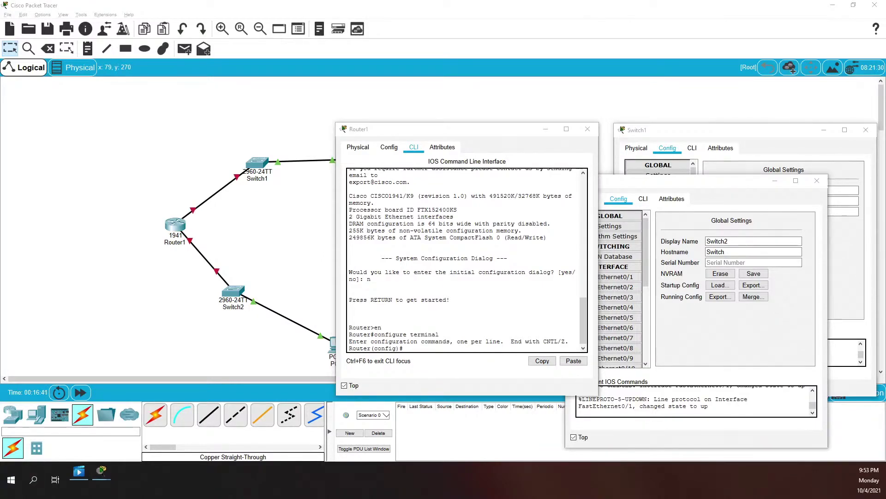
{"action": "left_click", "coordinate": [468, 286]}
{"action": "type", "text": "hostn"}
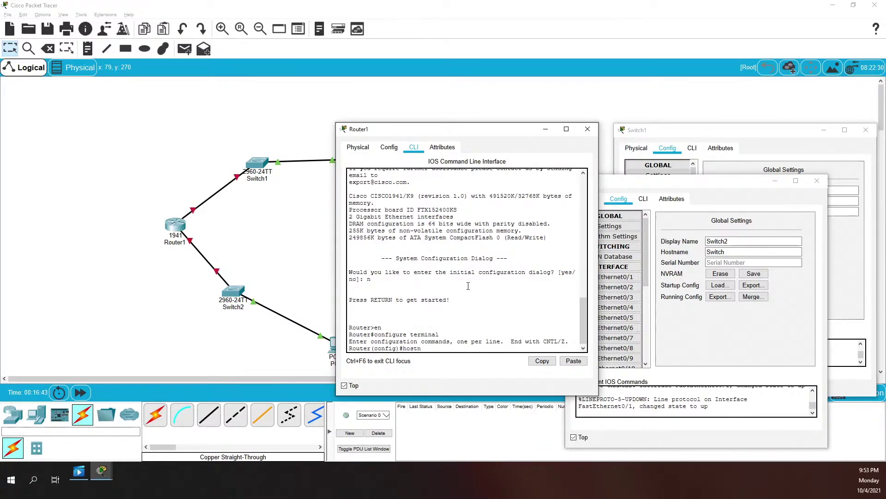
{"action": "type", "text": "ame Router1"}
{"action": "key", "text": "Return"}
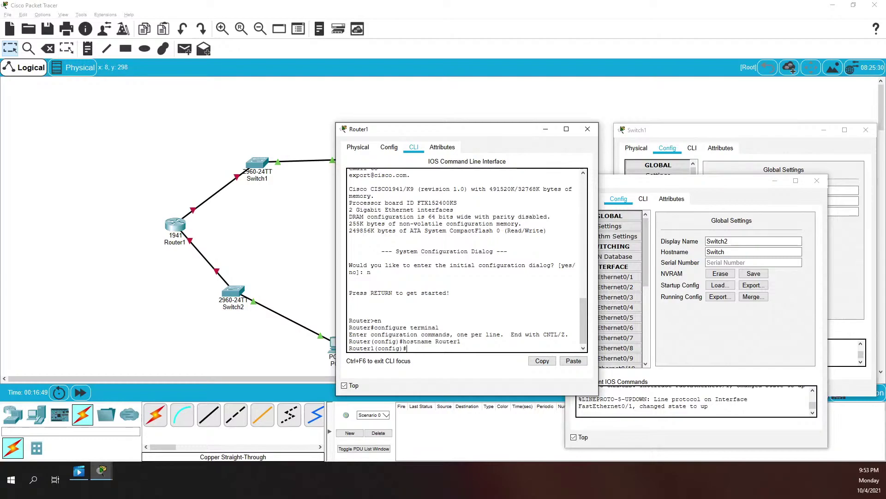
{"action": "type", "text": "enable secret class"}
{"action": "key", "text": "Return"}
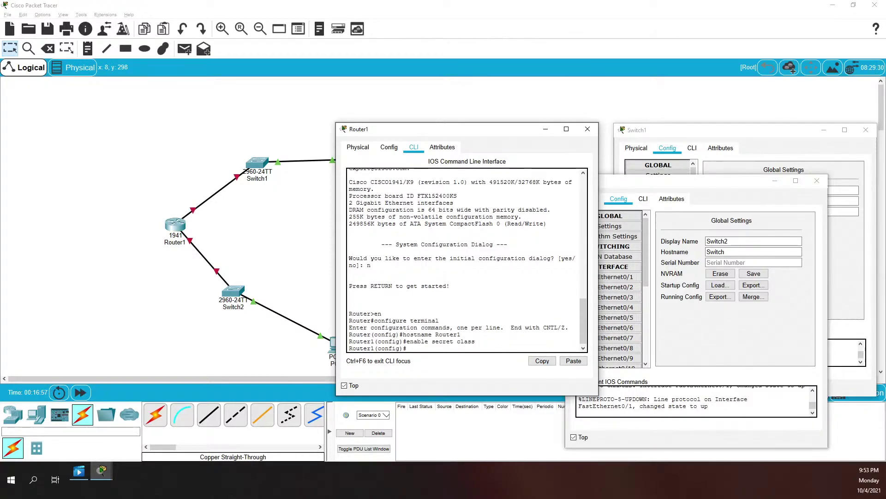
Step: Set the console line 0 password on Router1 and require login on that line
{"action": "type", "text": "line console 0"}
{"action": "key", "text": "Return"}
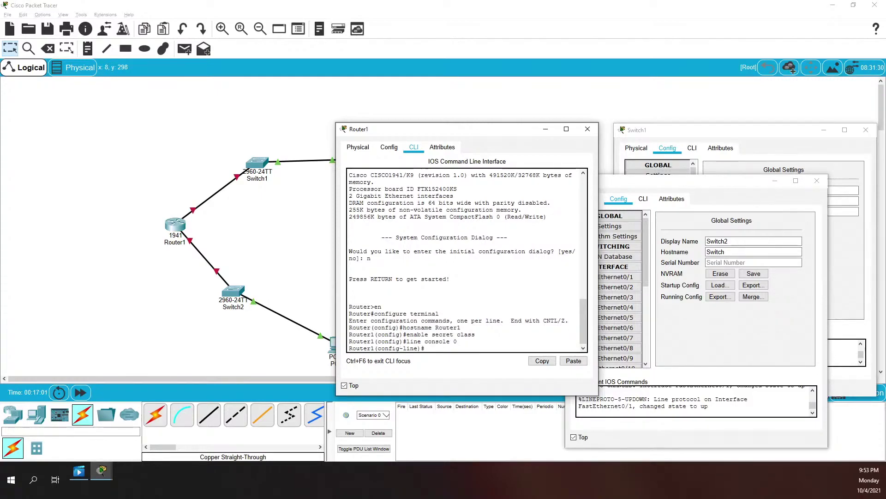
{"action": "type", "text": "password cisco"}
{"action": "key", "text": "Return"}
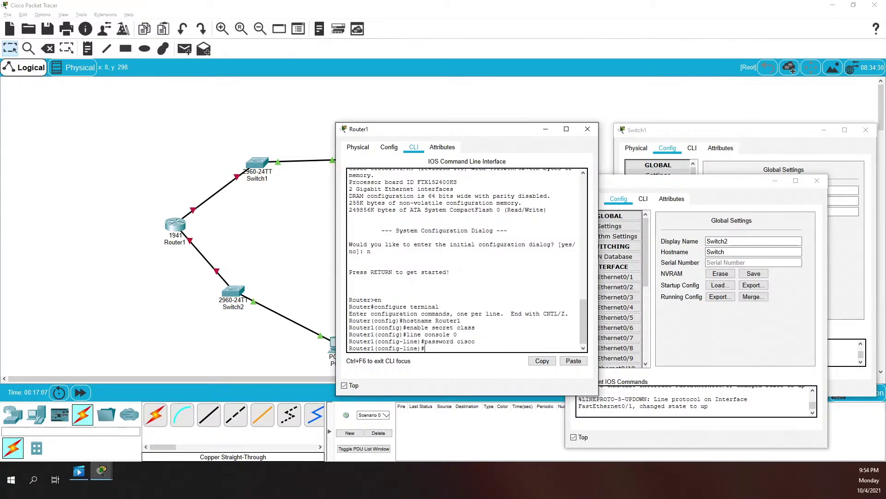
{"action": "type", "text": "login"}
{"action": "key", "text": "Return"}
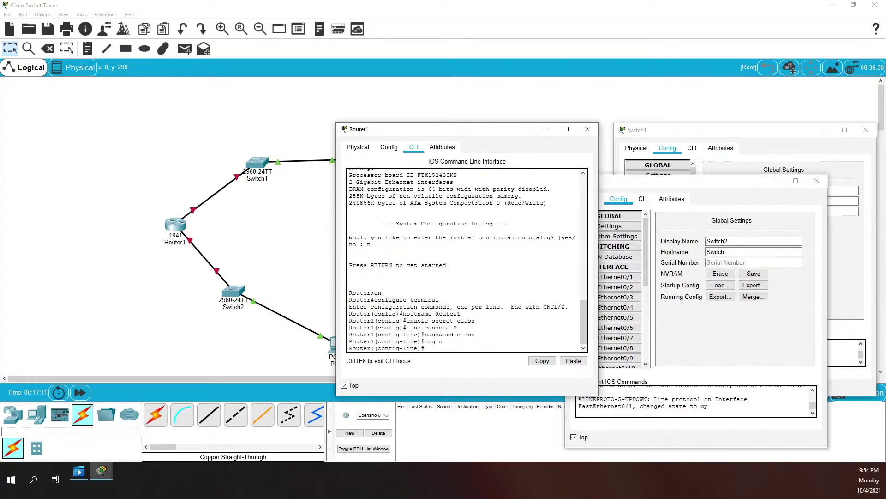
Step: Set the password for Router1's vty lines 0 to 15 and require login on them
{"action": "type", "text": "e)#line vty 0 15"}
{"action": "key", "text": "Return"}
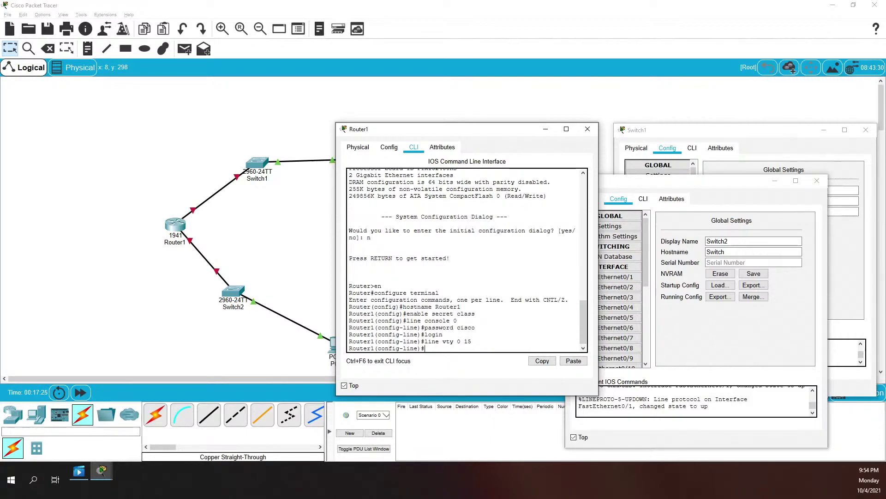
{"action": "type", "text": "password c"}
{"action": "type", "text": "isco"}
{"action": "key", "text": "Return"}
{"action": "type", "text": "login"}
{"action": "key", "text": "Return"}
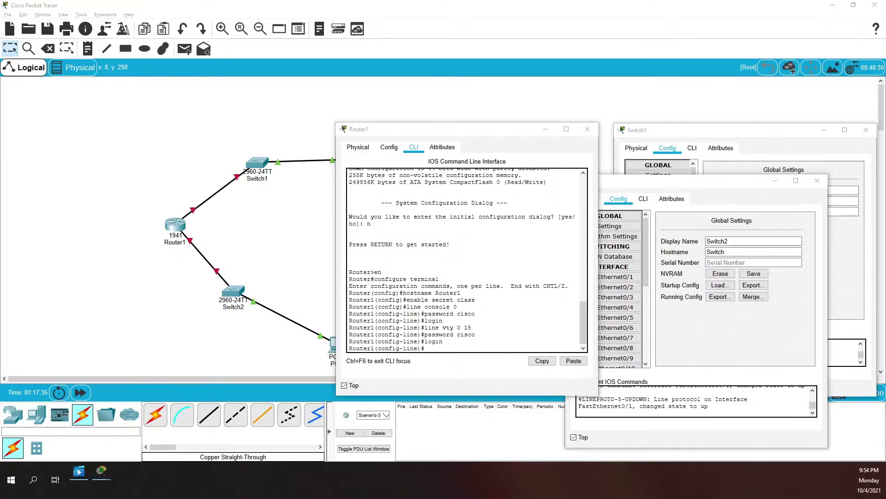
Step: Set the message-of-the-day banner, delimited by #, to "Unauthorized access is strictly prohibited and prosecuted to the full extent of the law."
{"action": "left_click", "coordinate": [473, 334]}
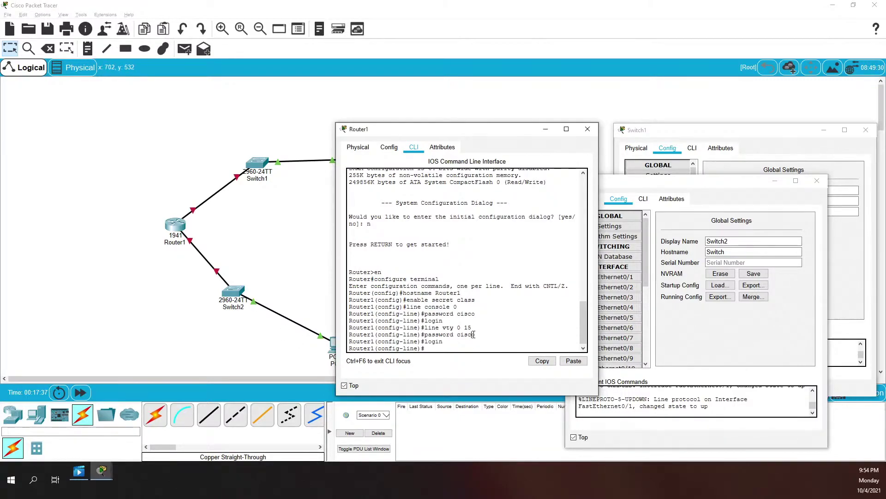
{"action": "type", "text": "banner motd #"}
{"action": "key", "text": "Return"}
{"action": "right_click", "coordinate": [474, 333]}
{"action": "left_click", "coordinate": [484, 345]}
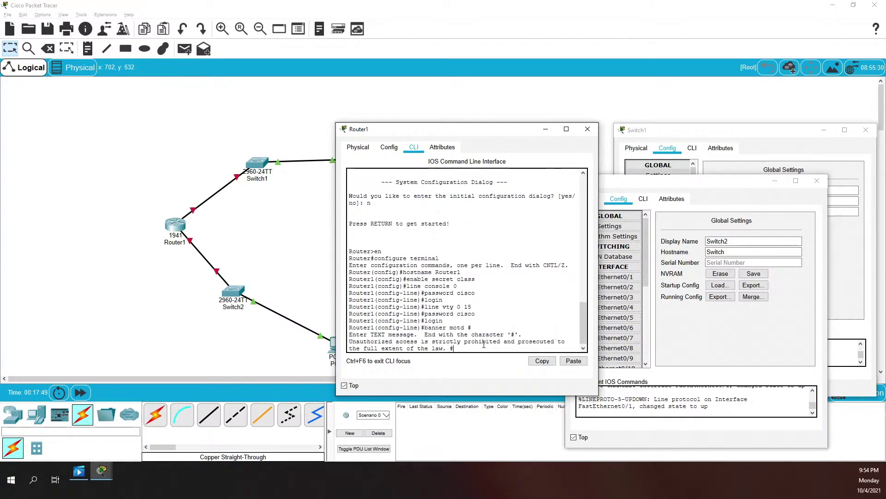
{"action": "key", "text": "Return"}
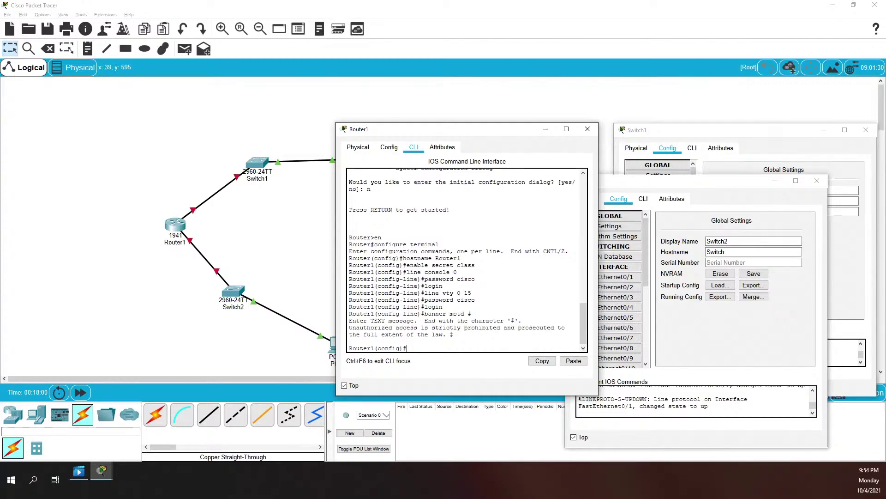
Step: Leave configuration mode and page through Router1's entire running configuration to check the hostname, banner and line settings
{"action": "type", "text": "xit"}
{"action": "key", "text": "Return"}
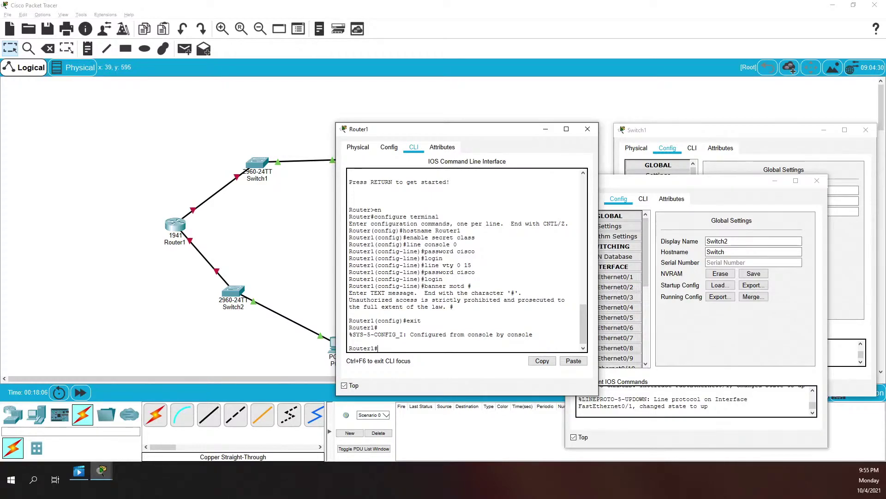
{"action": "type", "text": "show run"}
{"action": "key", "text": "Return"}
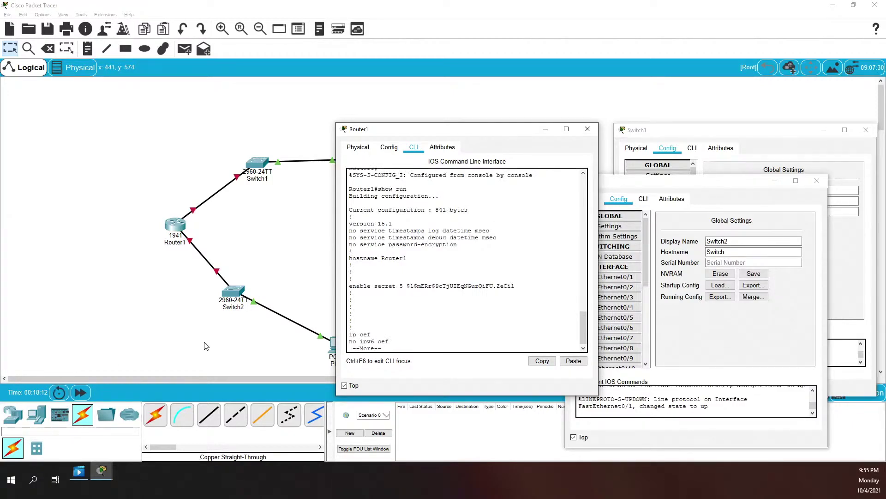
{"action": "key", "text": "space"}
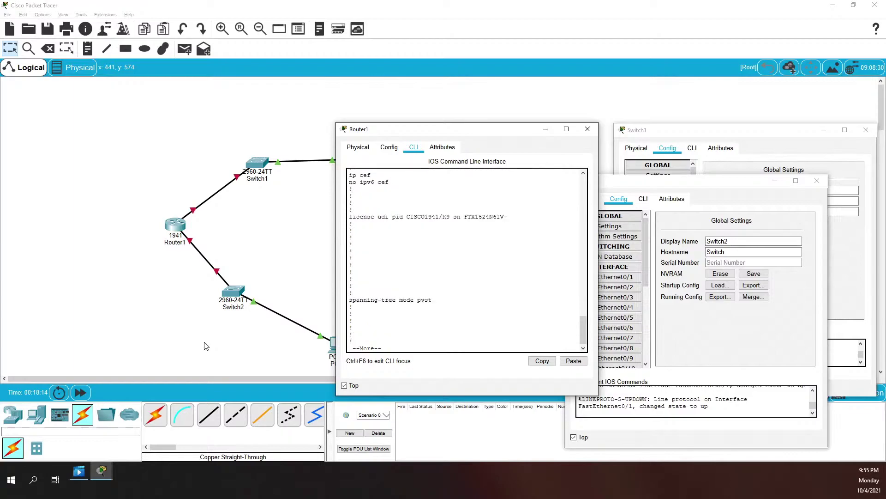
{"action": "key", "text": "space"}
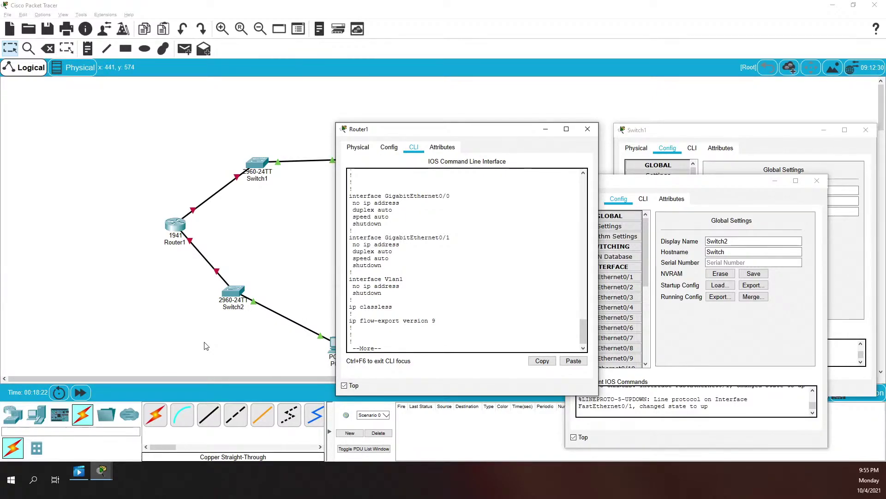
{"action": "key", "text": "space"}
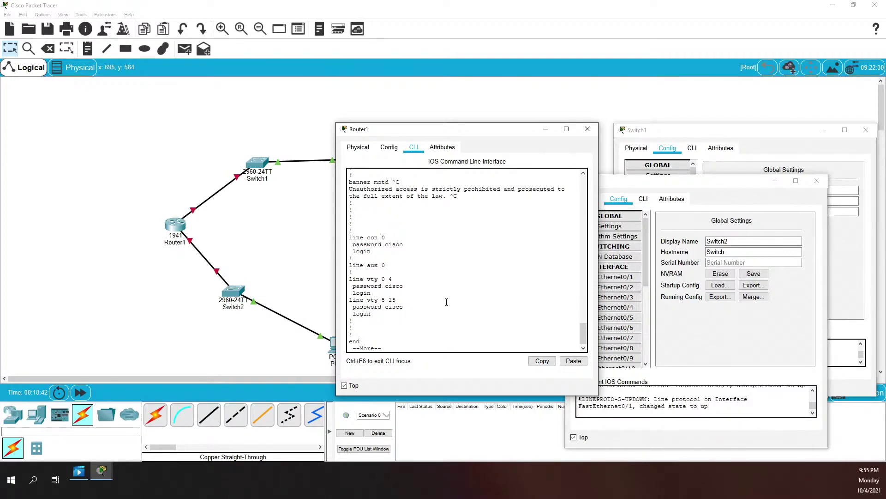
{"action": "key", "text": "space"}
Step: Enable the password-encryption service on Router1 in global configuration mode and return to privileged mode
{"action": "type", "text": "config t"}
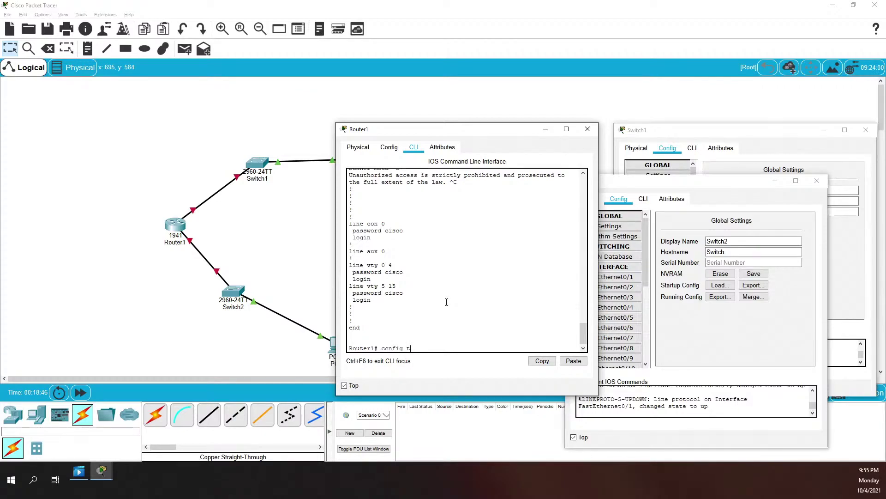
{"action": "key", "text": "Return"}
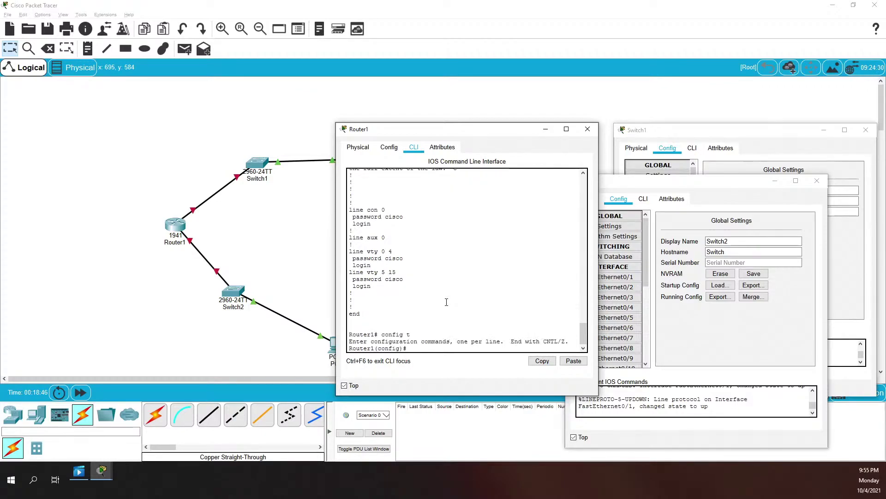
{"action": "type", "text": "service pas"}
{"action": "key", "text": "Tab"}
{"action": "key", "text": "Return"}
{"action": "type", "text": "exit"}
{"action": "key", "text": "Return"}
{"action": "key", "text": "Return"}
Step: Save Router1's running configuration to startup-config, accepting the default destination filename
{"action": "type", "text": "copy"}
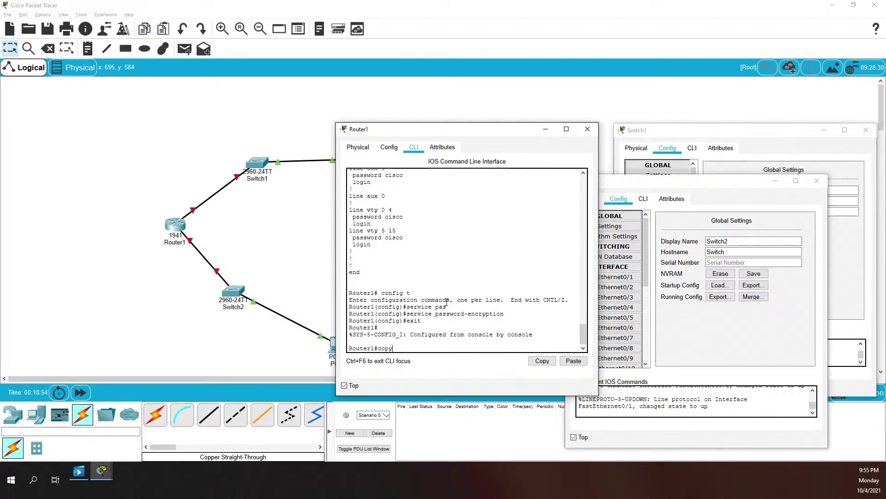
{"action": "type", "text": " run start"}
{"action": "key", "text": "Return"}
{"action": "key", "text": "Return"}
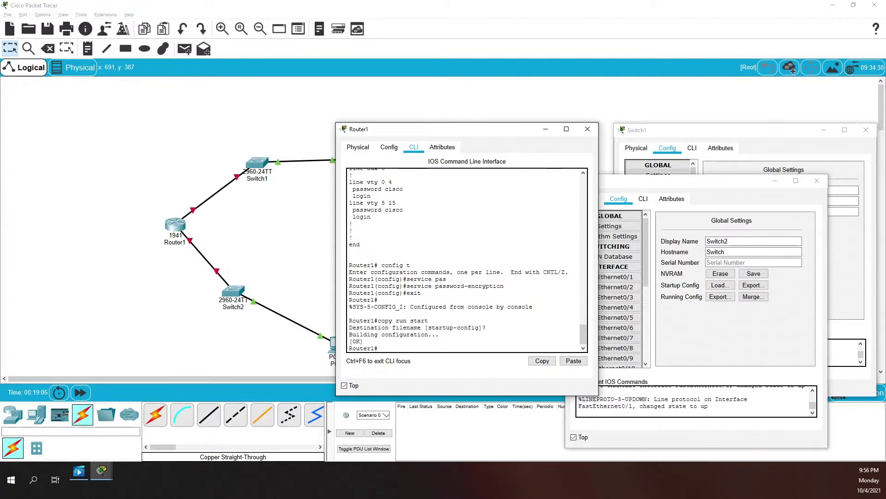
Step: In Router1's global configuration mode, give interface GigabitEthernet 0/0 the description "Connected to Switch1 port G0/1"
{"action": "type", "text": "config "}
{"action": "type", "text": "t"}
{"action": "key", "text": "Return"}
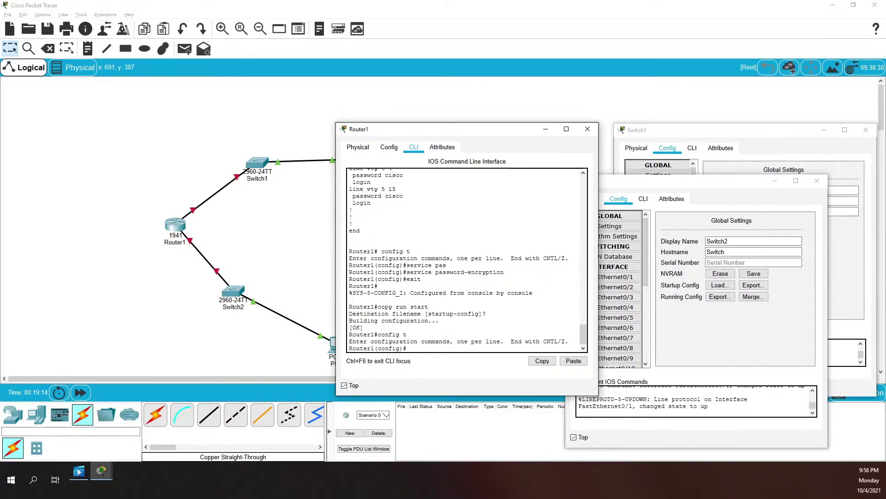
{"action": "type", "text": "int giga"}
{"action": "key", "text": "Tab"}
{"action": "type", "text": "0/"}
{"action": "key", "text": "Tab"}
{"action": "type", "text": "0"}
{"action": "key", "text": "Return"}
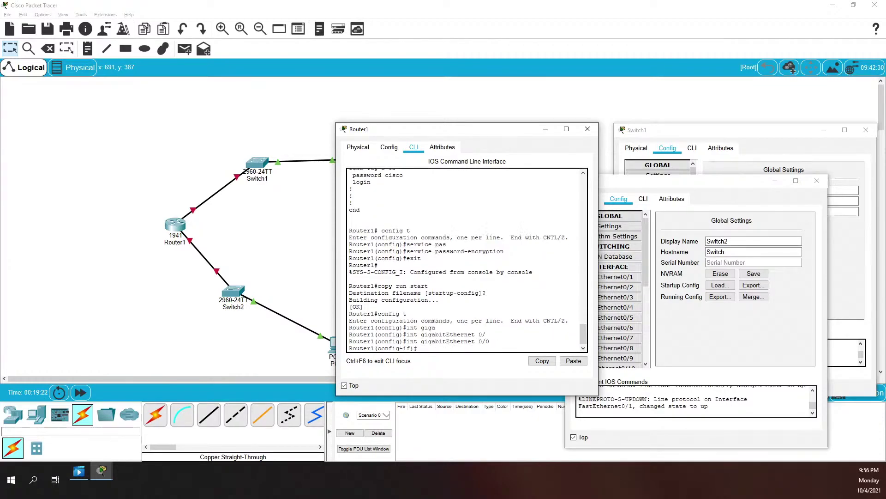
{"action": "type", "text": "description Connected to Sw"}
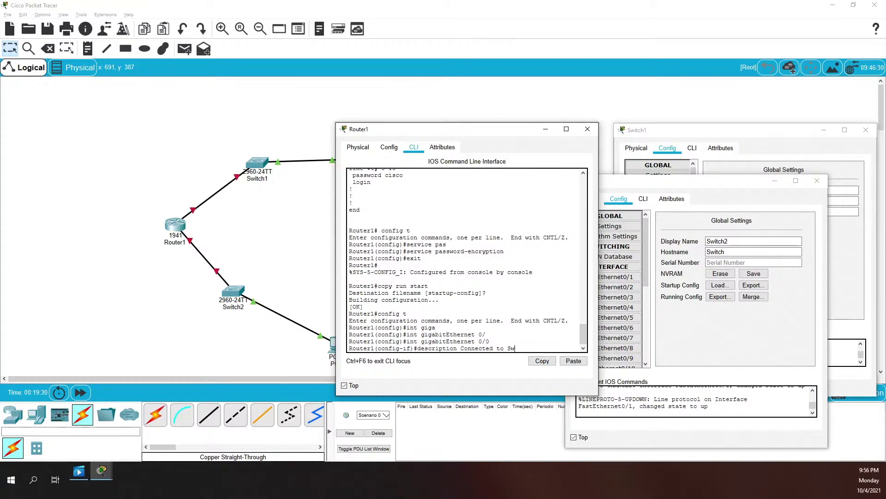
{"action": "type", "text": "itch1 port G1/1"}
{"action": "key", "text": "BackSpace"}
{"action": "key", "text": "BackSpace"}
{"action": "type", "text": "0/1"}
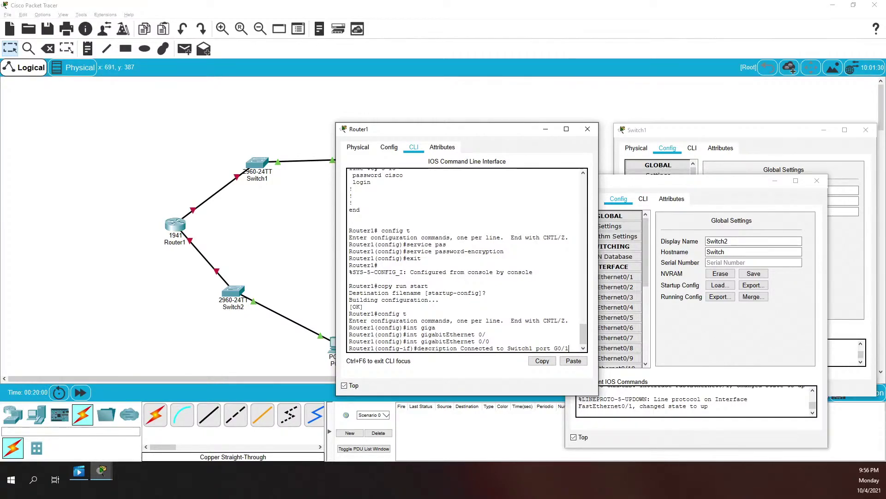
{"action": "key", "text": "Return"}
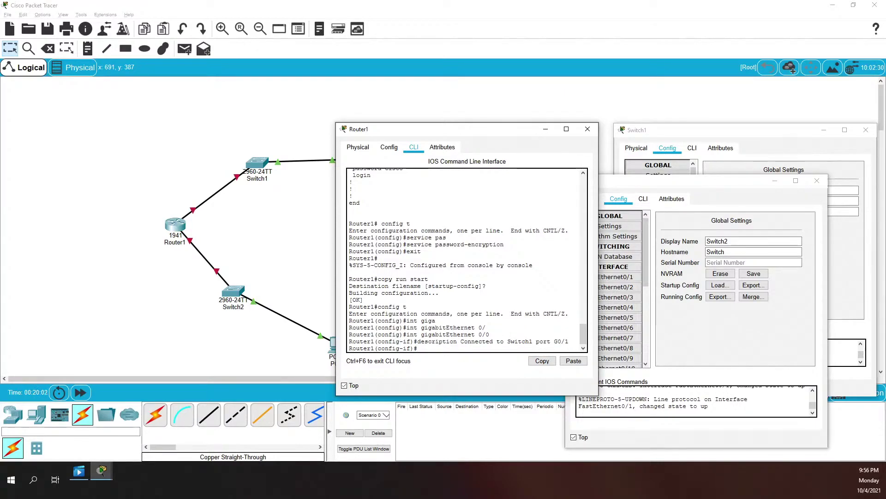
Step: Assign 10.10.10.1 with mask 255.255.255.0 to GigabitEthernet 0/0, enable the interface, and return to privileged mode
{"action": "type", "text": "ip address 10.10.10.1 255.255.255.0"}
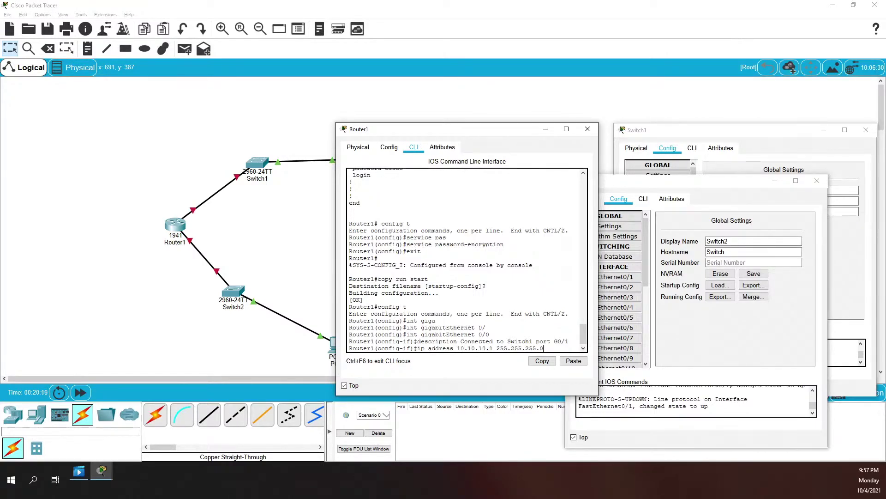
{"action": "key", "text": "Return"}
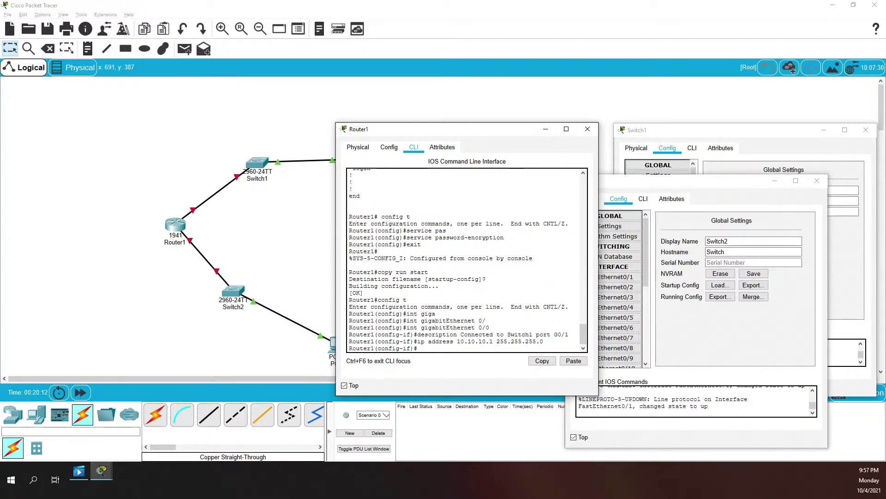
{"action": "type", "text": "no shutdown"}
{"action": "key", "text": "Return"}
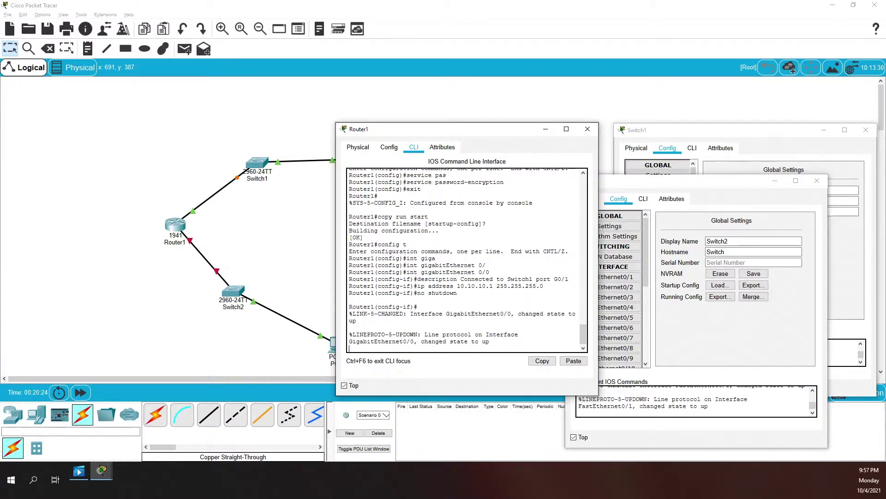
{"action": "key", "text": "Return"}
{"action": "type", "text": "er1(config-if)#e"}
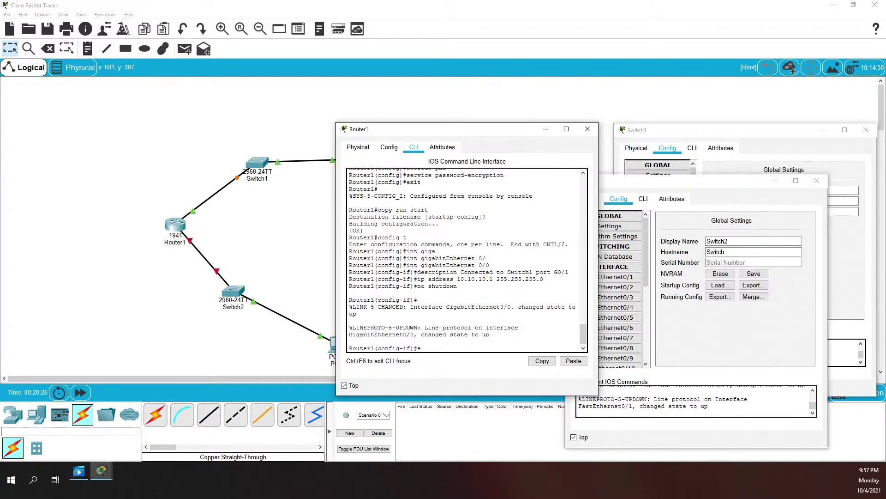
{"action": "type", "text": "xit"}
{"action": "key", "text": "Return"}
{"action": "type", "text": "exit"}
{"action": "key", "text": "Return"}
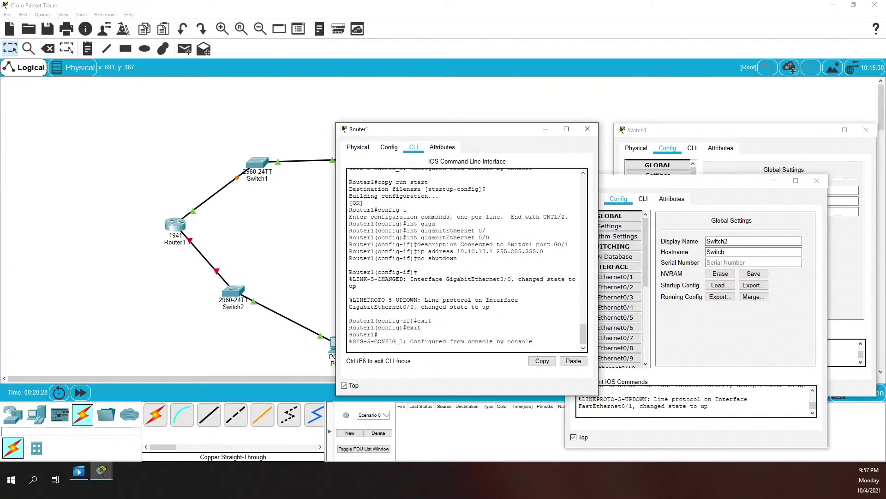
{"action": "key", "text": "Return"}
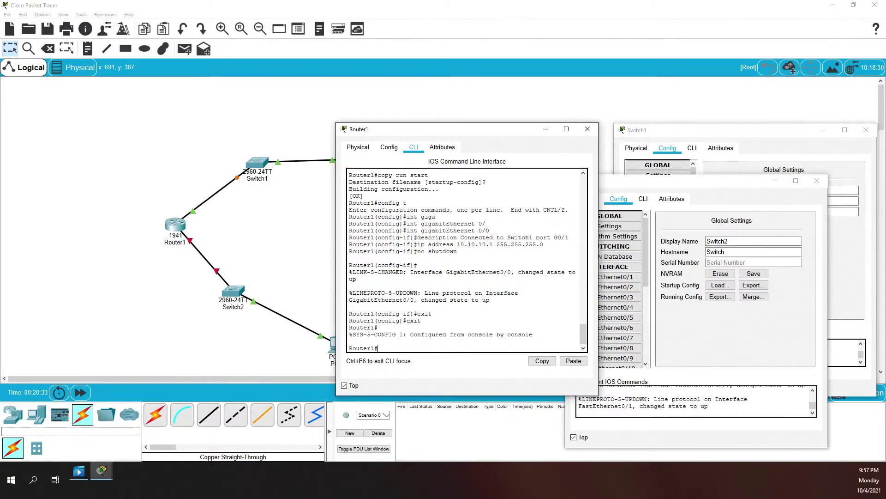
Step: Display Router1's brief IP interface summary and widen its window so each interface row fits on one line
{"action": "type", "text": "show int ip brief"}
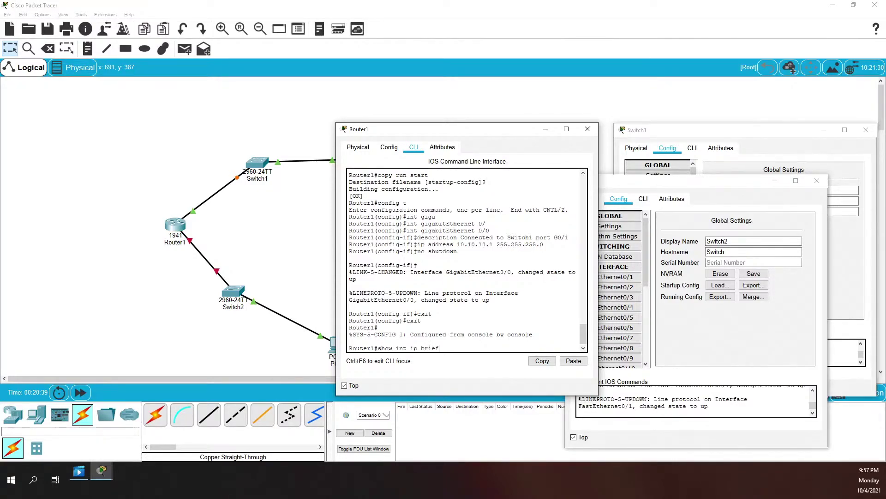
{"action": "key", "text": "Return"}
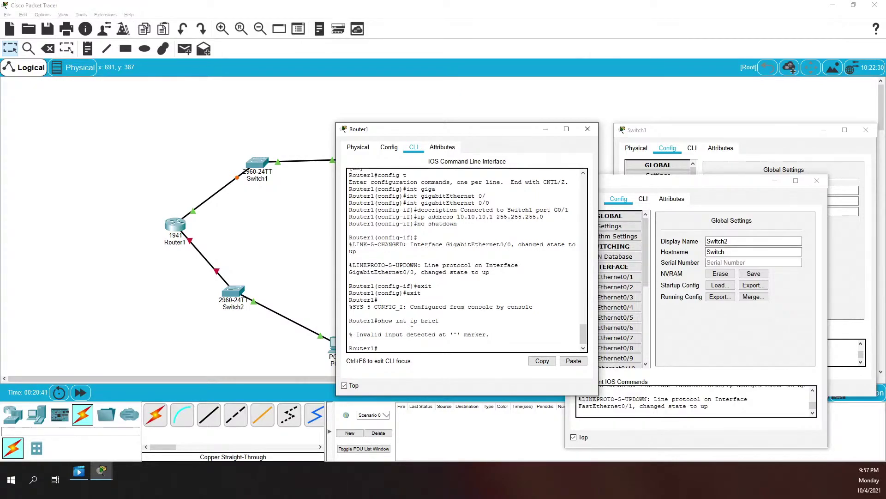
{"action": "type", "text": "show ip int brief"}
{"action": "key", "text": "Return"}
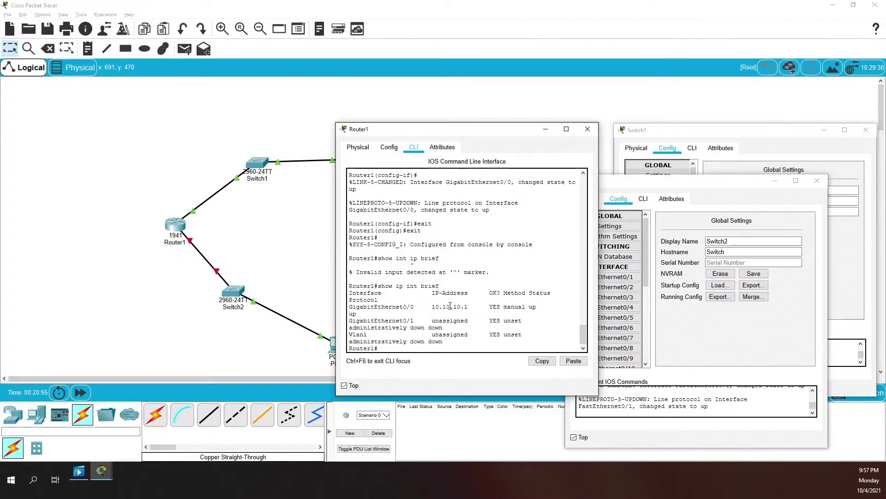
{"action": "left_click_drag", "start_coordinate": [599, 296], "coordinate": [695, 300]}
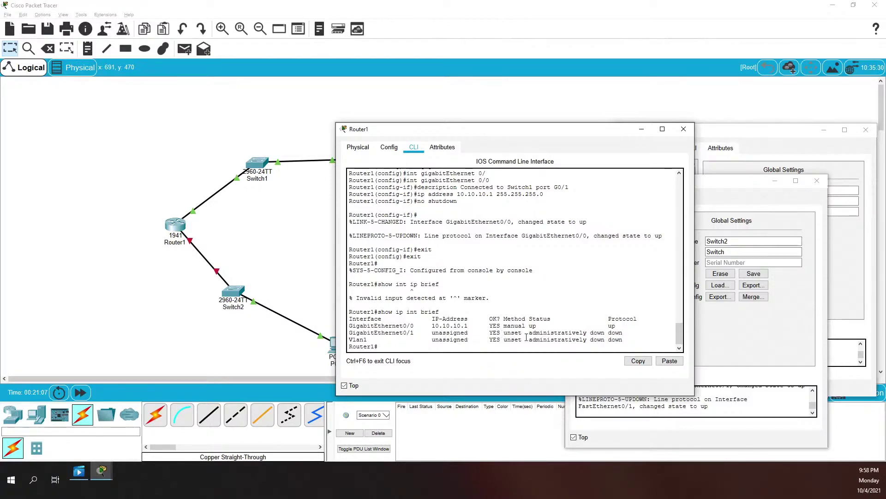
Step: Return to global configuration mode and give interface GigabitEthernet 0/1 the description "Connected to Switch2 port G0/1"
{"action": "type", "text": "config"}
{"action": "type", "text": " t"}
{"action": "key", "text": "Return"}
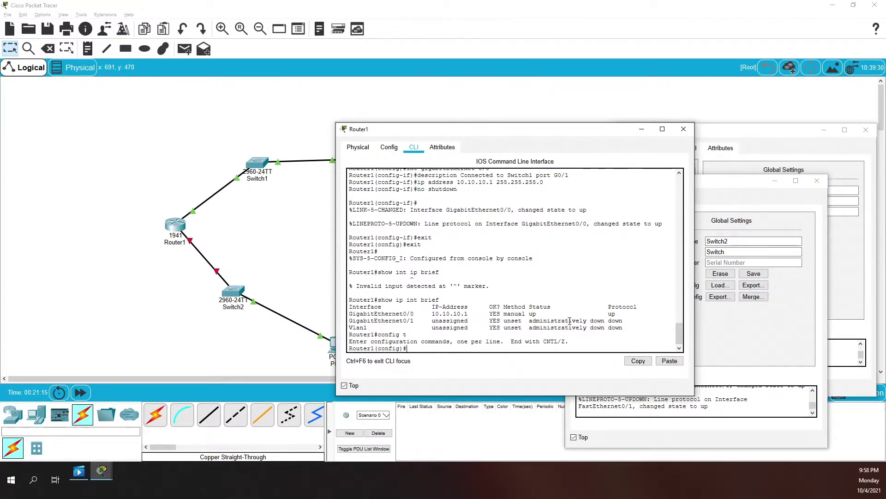
{"action": "type", "text": "int giga"}
{"action": "key", "text": "Tab"}
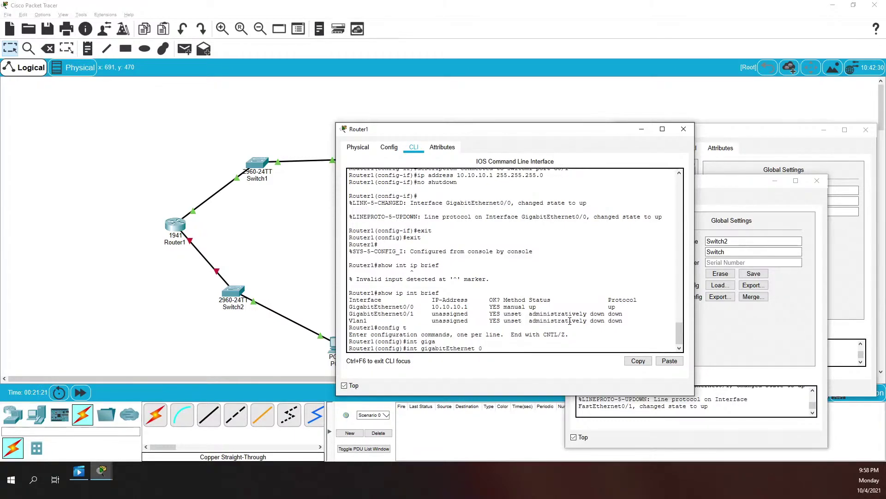
{"action": "type", "text": "0/1"}
{"action": "key", "text": "Return"}
{"action": "type", "text": "description"}
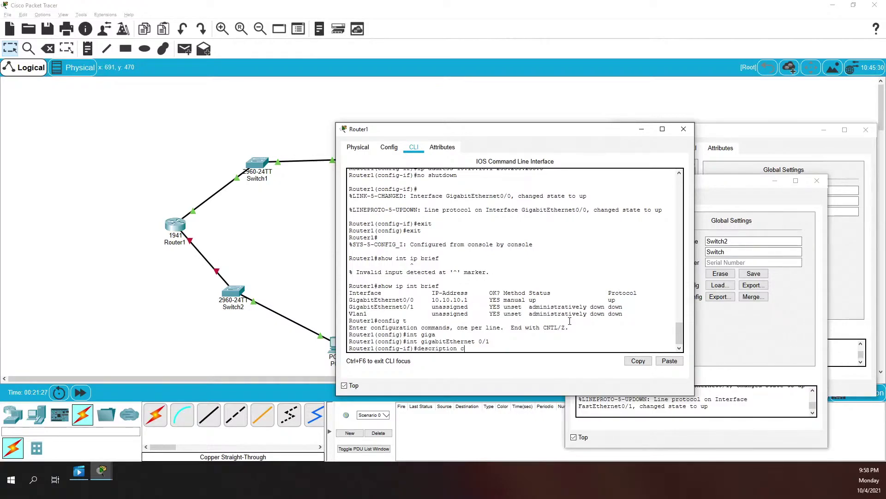
{"action": "type", "text": " Connected to Switch2 port G0/1"}
{"action": "key", "text": "Return"}
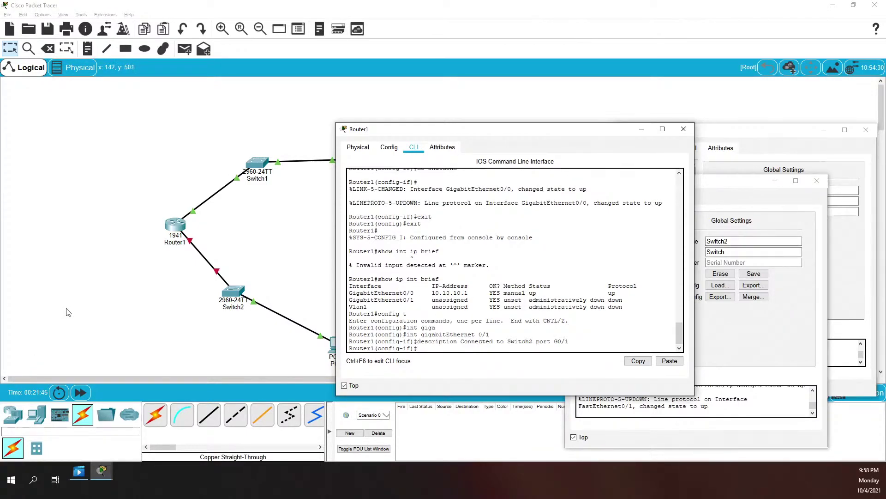
Step: Assign 10.10.20.1 with mask 255.255.255.0 to GigabitEthernet 0/1, enable the interface, and return to privileged mode
{"action": "type", "text": "ip address 10.10.20.1 255.255.255."}
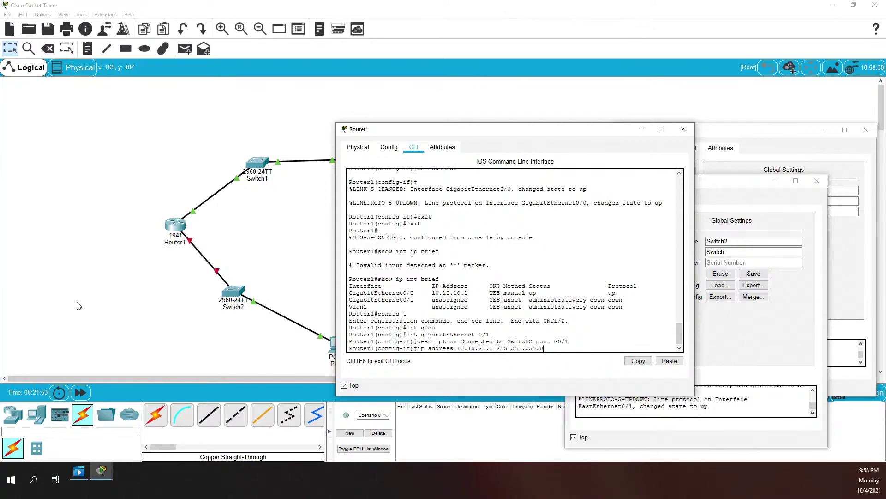
{"action": "type", "text": "0"}
{"action": "key", "text": "Return"}
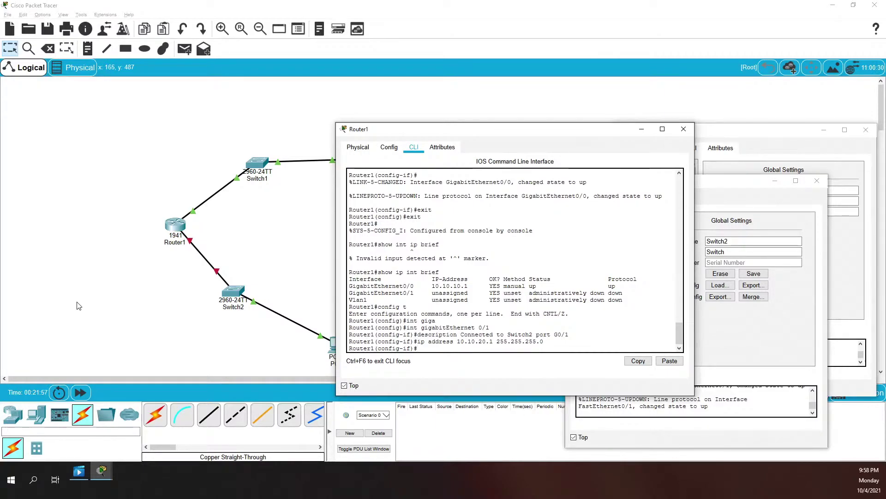
{"action": "type", "text": "no"}
{"action": "type", "text": "shutdown"}
{"action": "key", "text": "Return"}
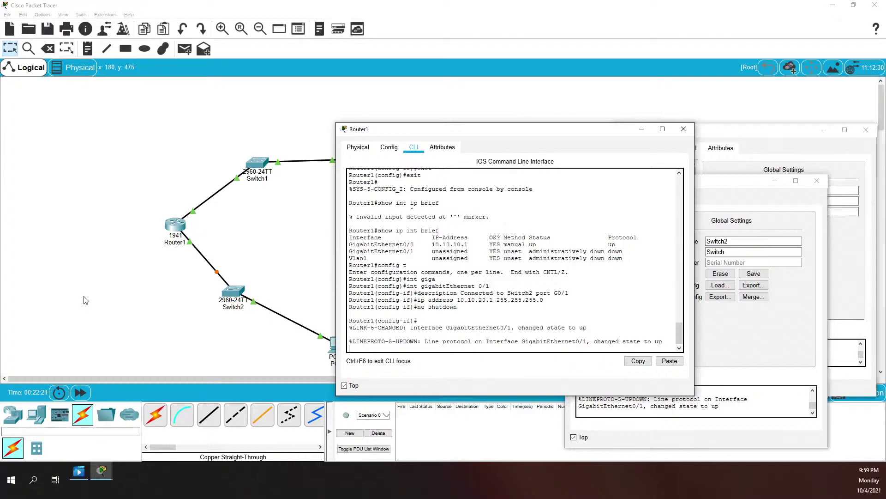
{"action": "type", "text": "exit"}
{"action": "key", "text": "Return"}
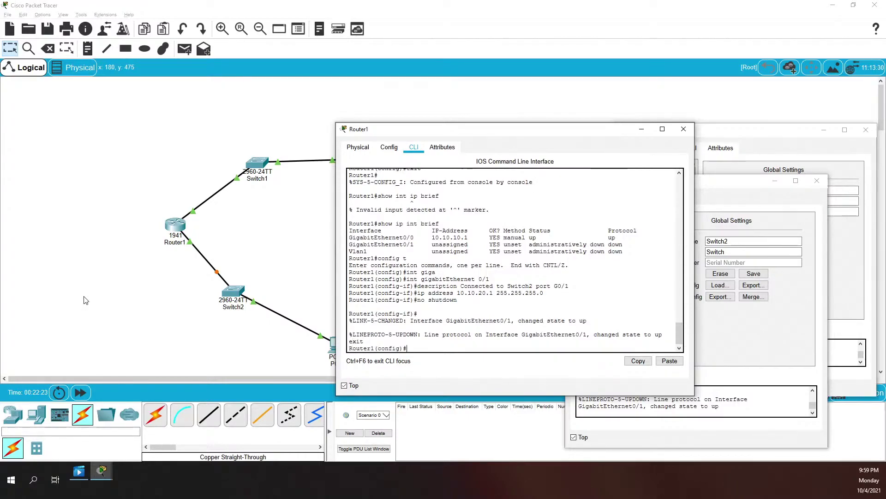
{"action": "type", "text": "exit"}
{"action": "key", "text": "Return"}
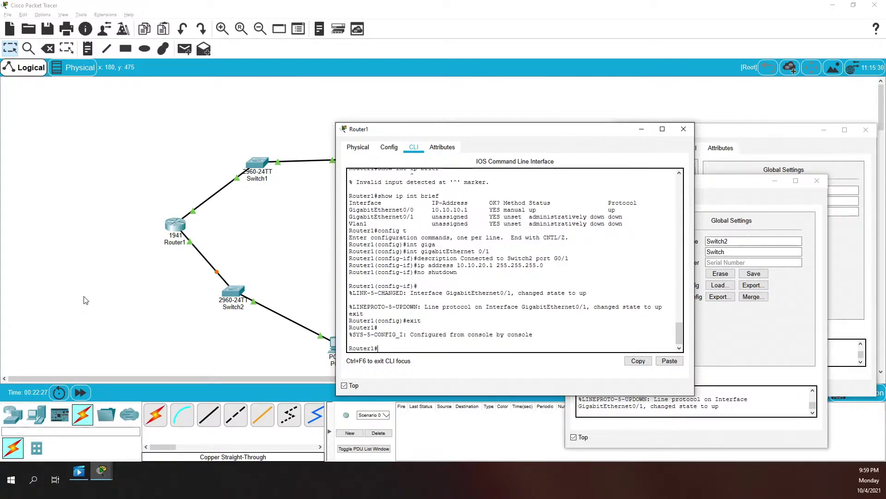
Step: Display the brief IP interface summary again to check the address and status of both Router1 gigabit interfaces
{"action": "type", "text": "sho"}
{"action": "type", "text": "w"}
{"action": "type", "text": " int ip"}
{"action": "type", "text": " brief"}
{"action": "key", "text": "BackSpace"}
{"action": "key", "text": "BackSpace"}
{"action": "key", "text": "BackSpace"}
{"action": "key", "text": "BackSpace"}
{"action": "key", "text": "BackSpace"}
{"action": "key", "text": "BackSpace"}
{"action": "key", "text": "BackSpace"}
{"action": "key", "text": "BackSpace"}
{"action": "key", "text": "BackSpace"}
{"action": "key", "text": "BackSpace"}
{"action": "type", "text": "p int brief"}
{"action": "key", "text": "Return"}
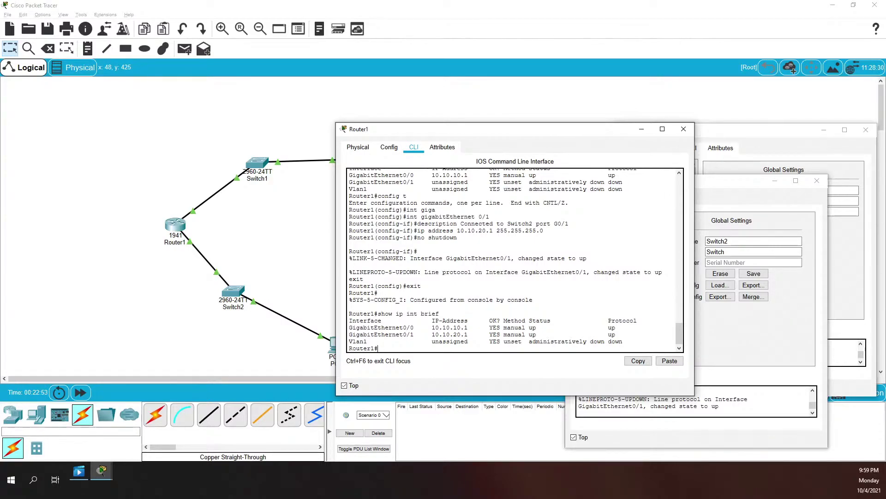
Step: Save Router1's running configuration to startup-config under the default filename and put its window away
{"action": "type", "text": "copy run start"}
{"action": "key", "text": "Return"}
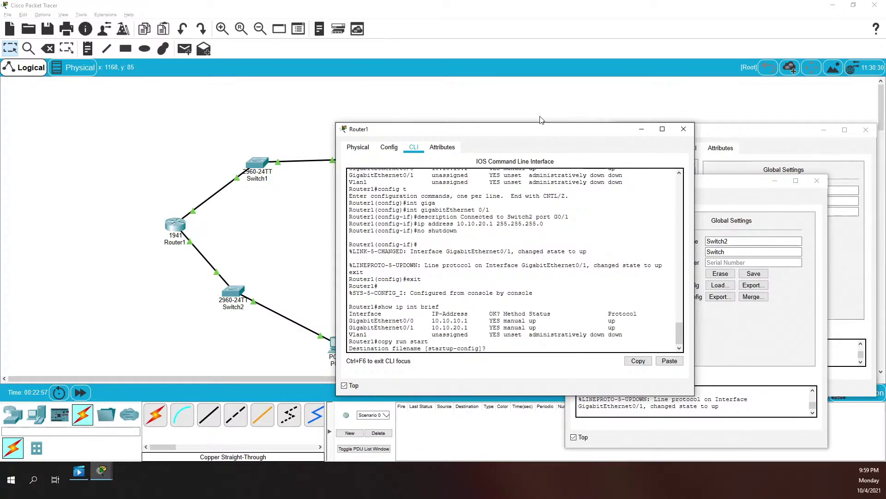
{"action": "key", "text": "Return"}
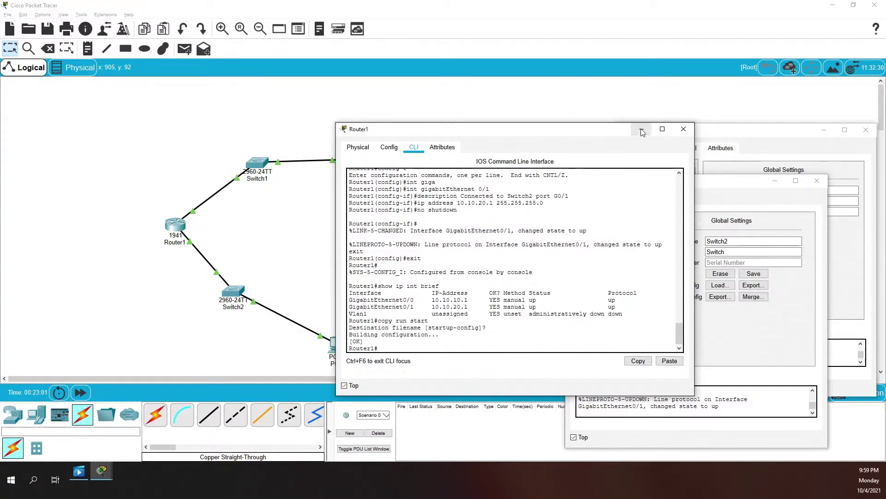
{"action": "key", "text": "alt+F4"}
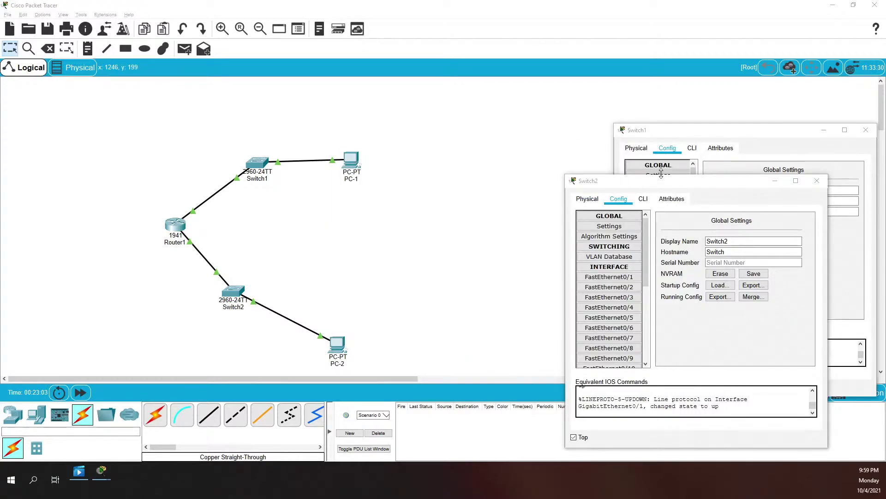
Step: Bring Switch1's window forward, open its command line, and enter privileged mode
{"action": "left_click_drag", "start_coordinate": [711, 130], "coordinate": [559, 126]}
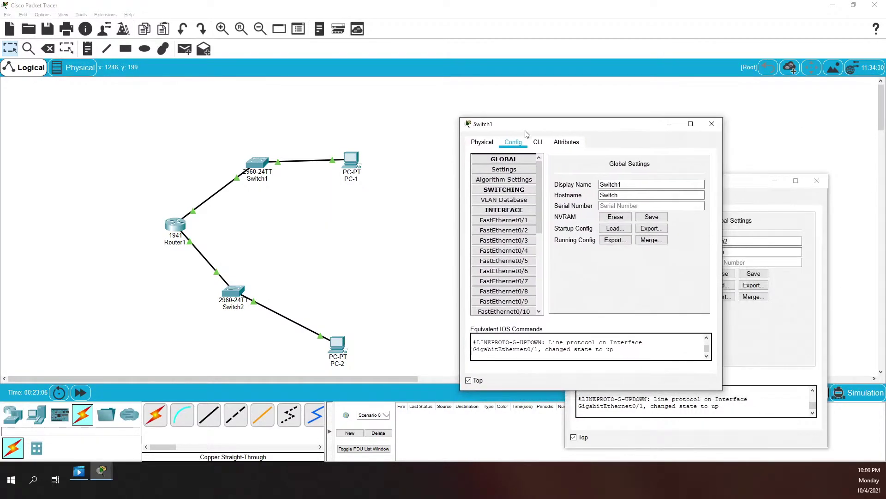
{"action": "left_click", "coordinate": [537, 141]}
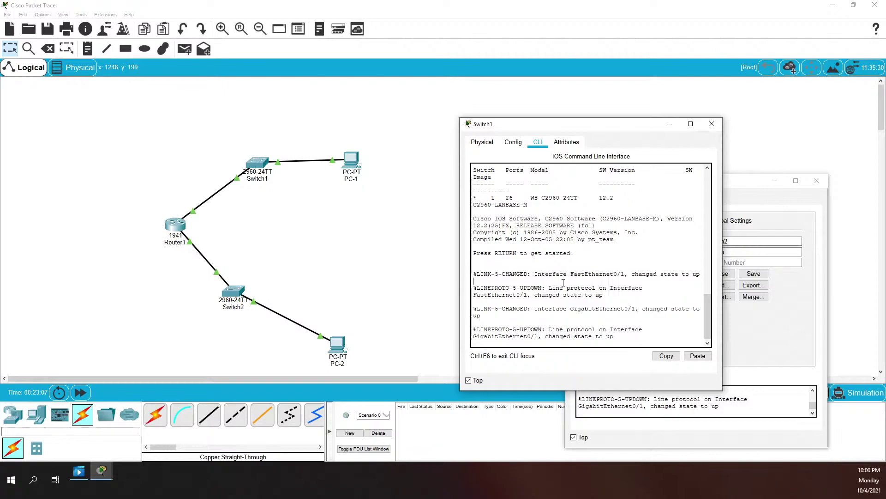
{"action": "key", "text": "Return"}
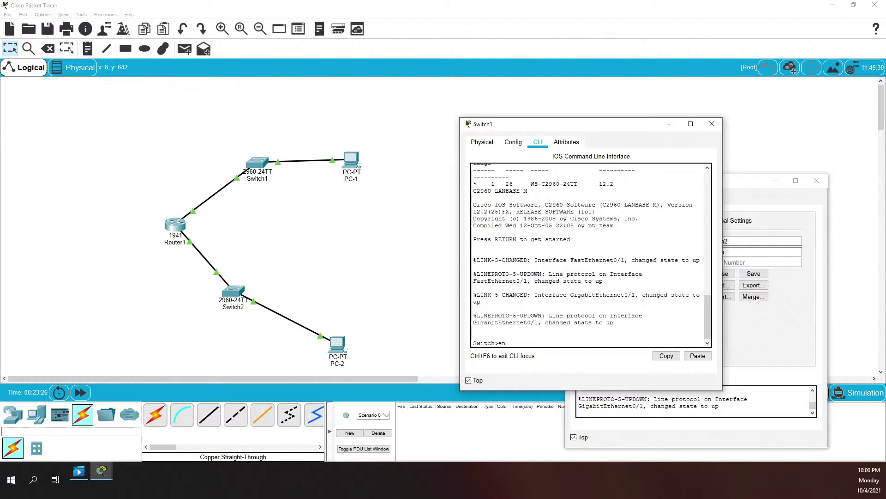
{"action": "left_click", "coordinate": [75, 340]}
{"action": "key", "text": "alt+Tab"}
{"action": "key", "text": "alt+Tab"}
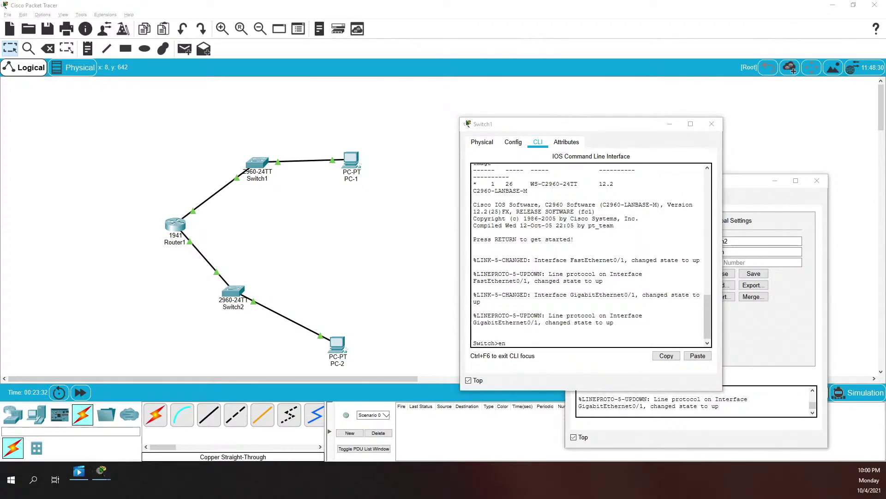
{"action": "left_click", "coordinate": [587, 294]}
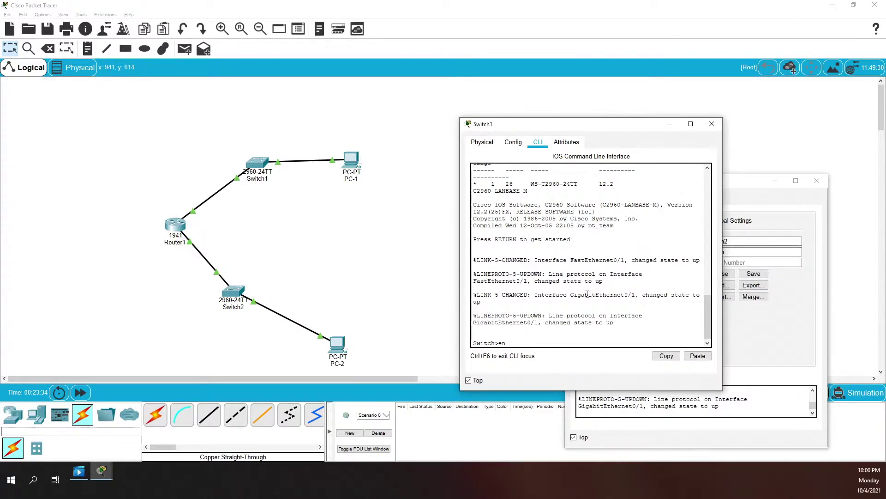
{"action": "key", "text": "Return"}
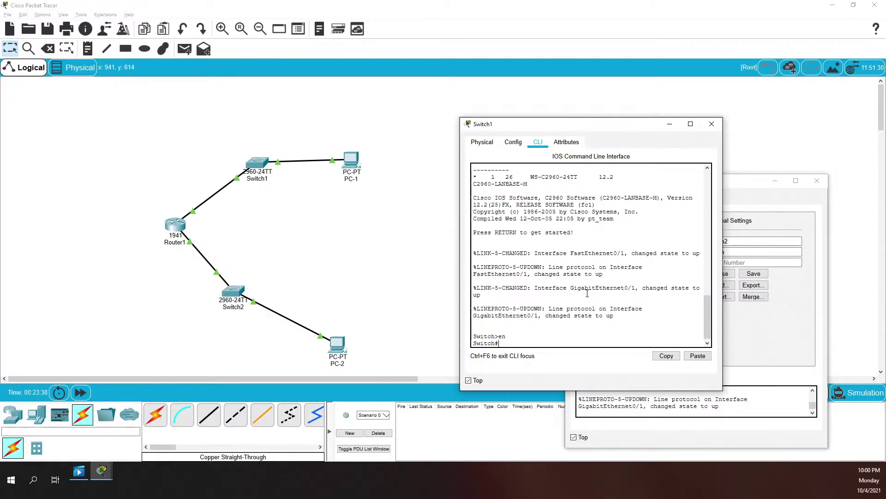
Step: Enter global configuration mode on Switch1 and set its hostname to Switch1
{"action": "type", "text": "config ter"}
{"action": "key", "text": "Tab"}
{"action": "key", "text": "Return"}
{"action": "type", "text": "hostname Switch"}
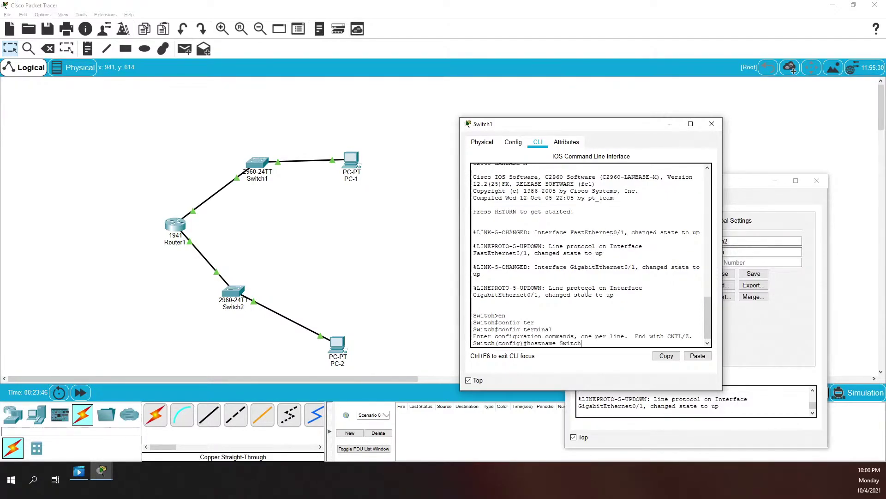
{"action": "type", "text": "1"}
{"action": "key", "text": "Return"}
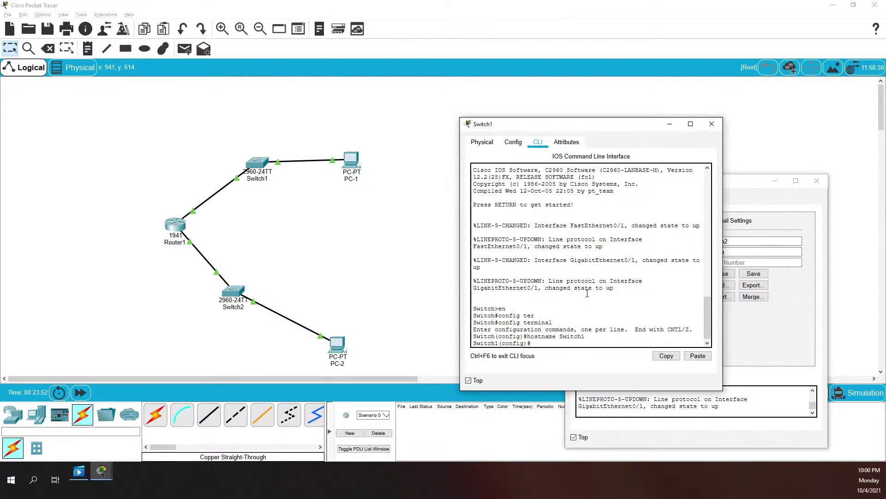
Step: Assign 10.10.10.2 with mask 255.255.255.0 to Switch1's VLAN 1 interface and enable the interface
{"action": "type", "text": "interfca"}
{"action": "key", "text": "BackSpace"}
{"action": "type", "text": "ace vlan1"}
{"action": "key", "text": "Return"}
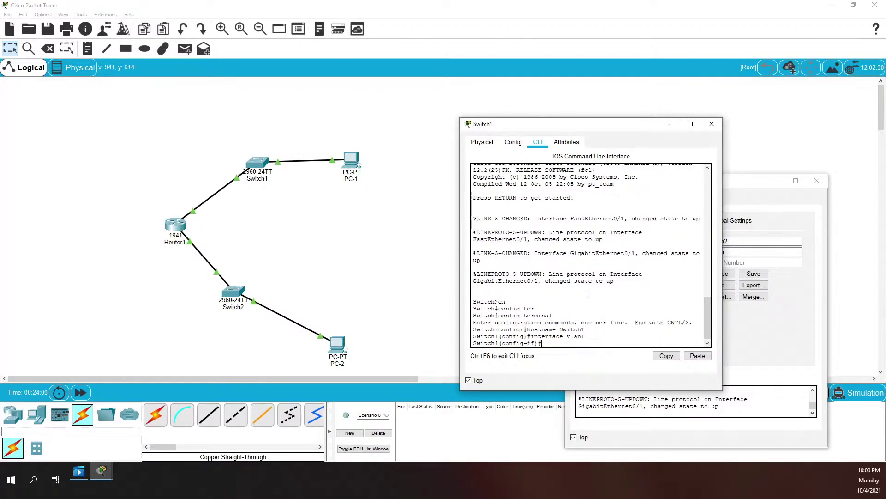
{"action": "type", "text": "ip address 10.1"}
{"action": "type", "text": "10.2"}
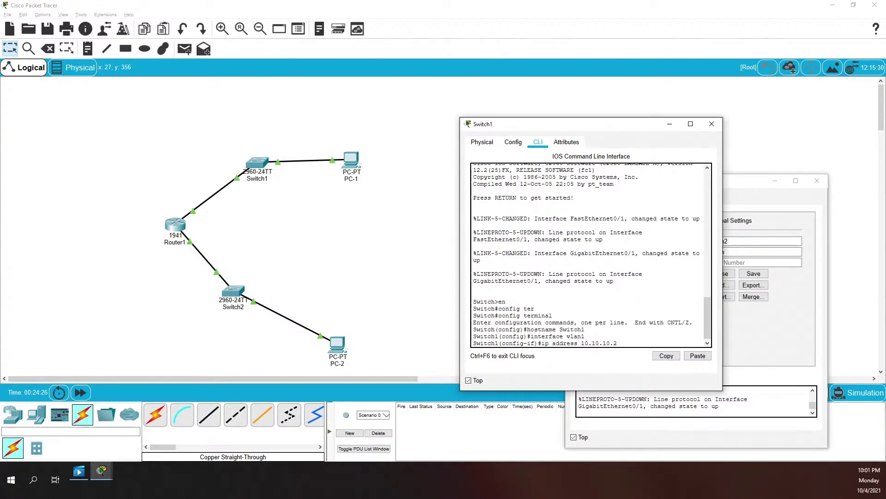
{"action": "type", "text": "255.255.255.0"}
{"action": "key", "text": "Return"}
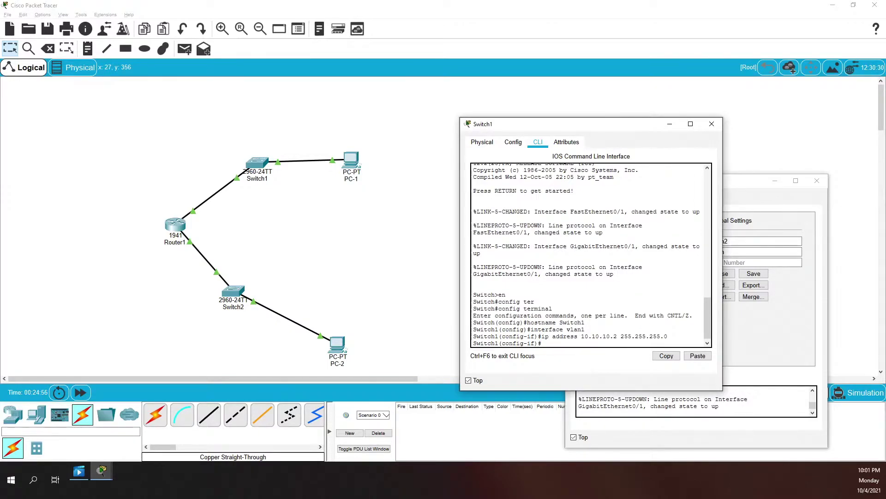
{"action": "type", "text": "no shutdown"}
{"action": "key", "text": "Return"}
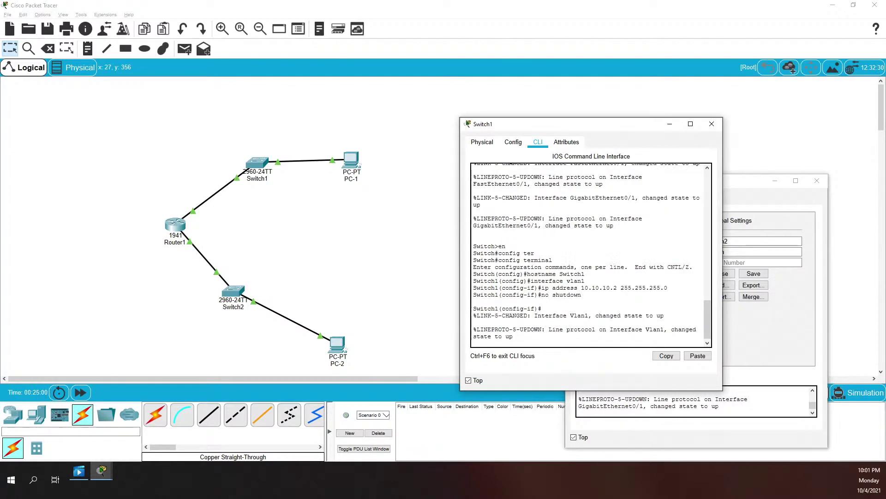
{"action": "key", "text": "Return"}
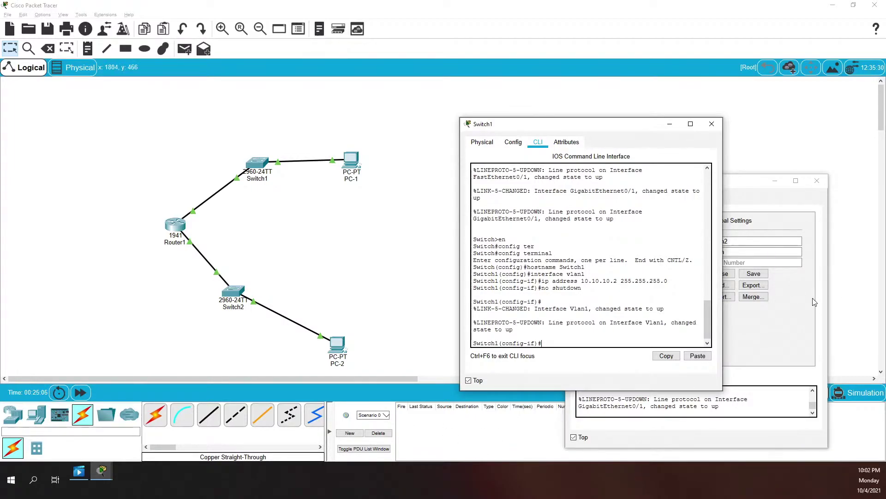
Step: Bring Switch2's window forward, open its command line, and enter privileged mode
{"action": "left_click", "coordinate": [799, 340]}
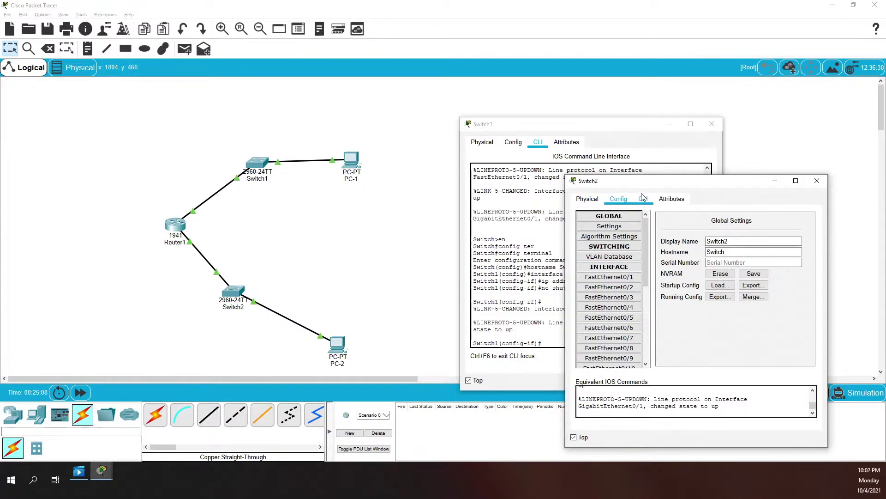
{"action": "left_click", "coordinate": [651, 201]}
{"action": "left_click_drag", "start_coordinate": [671, 185], "coordinate": [673, 125]}
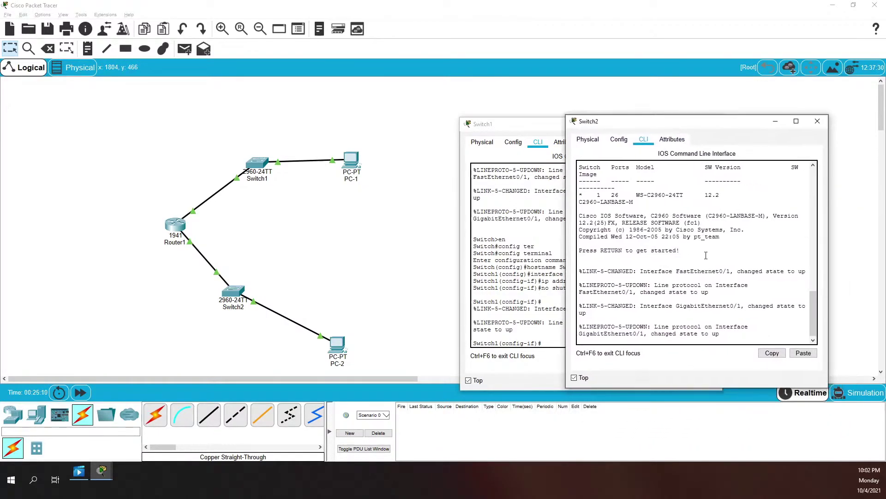
{"action": "key", "text": "Return"}
{"action": "type", "text": "e"}
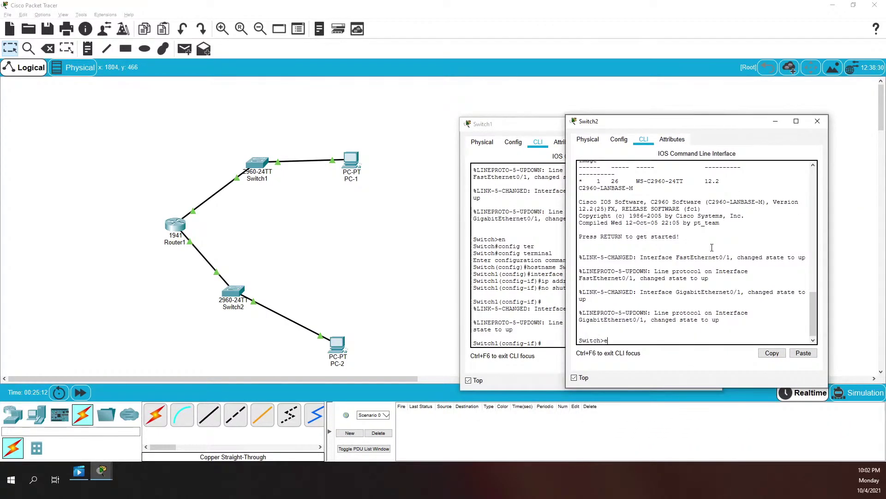
{"action": "type", "text": "n"}
{"action": "key", "text": "Return"}
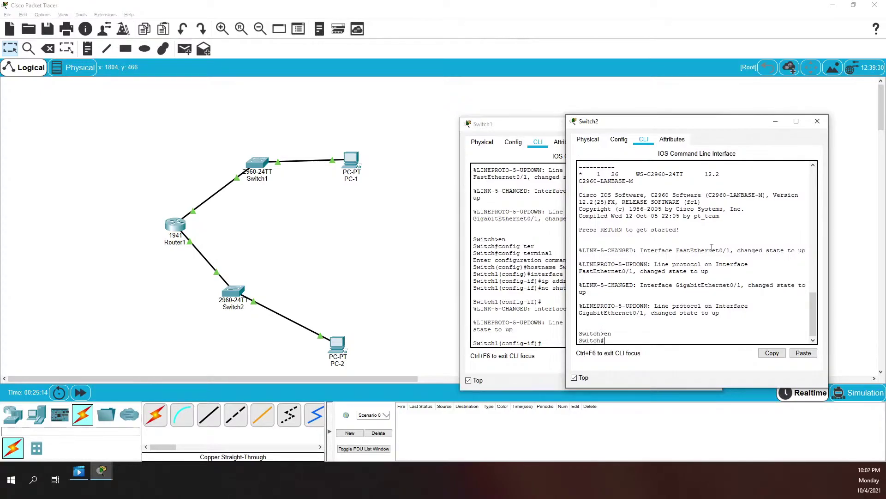
Step: Enter global configuration mode on Switch2 and set its hostname to Switch2
{"action": "type", "text": "config t"}
{"action": "key", "text": "Return"}
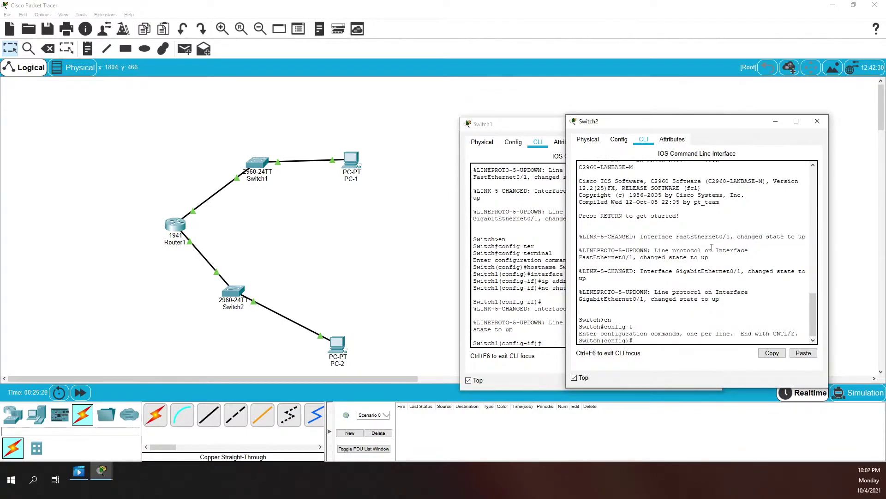
{"action": "type", "text": "hostnameSwit"}
{"action": "key", "text": "BackSpace"}
{"action": "key", "text": "BackSpace"}
{"action": "key", "text": "BackSpace"}
{"action": "key", "text": "BackSpace"}
{"action": "type", "text": "s"}
{"action": "type", "text": " Switch2"}
{"action": "key", "text": "Return"}
Step: Assign 10.10.20.2 with mask 255.255.255.0 to Switch2's VLAN 1 interface and enable the interface
{"action": "type", "text": "int vl"}
{"action": "key", "text": "Tab"}
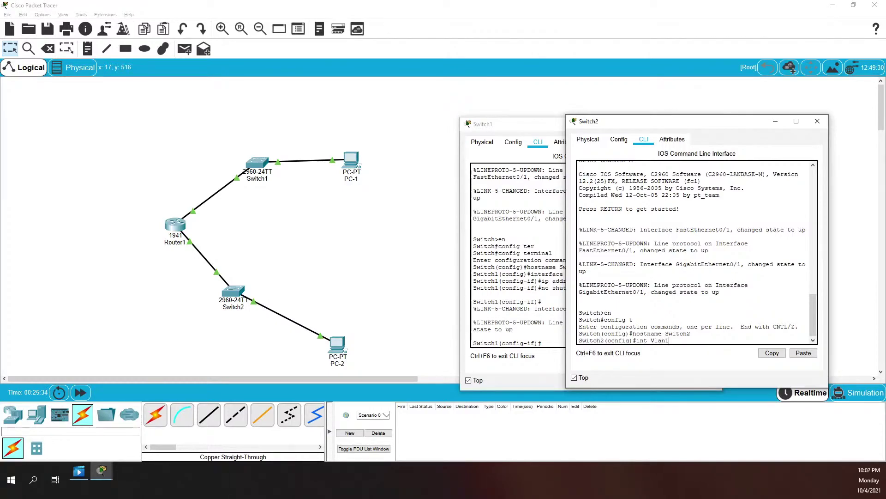
{"action": "key", "text": "Return"}
{"action": "type", "text": "ip"}
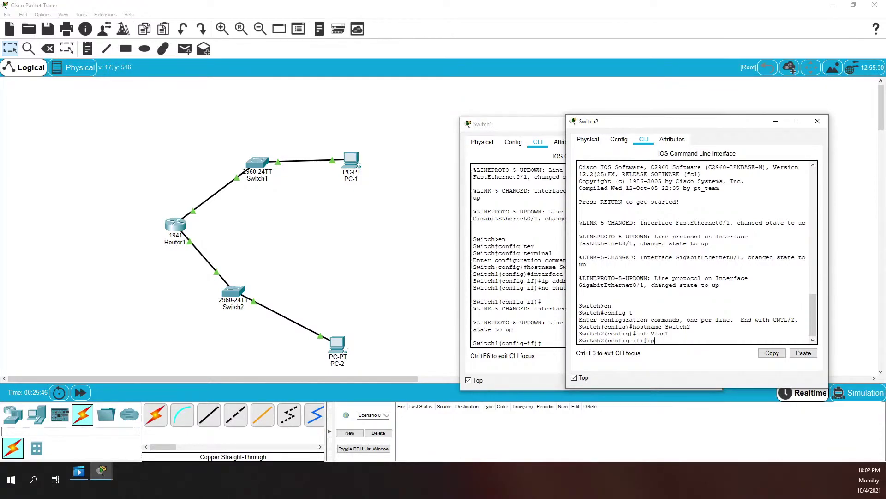
{"action": "type", "text": "address 10.10.20.2 255.255.255.0"}
{"action": "key", "text": "Return"}
{"action": "type", "text": "not shutdo"}
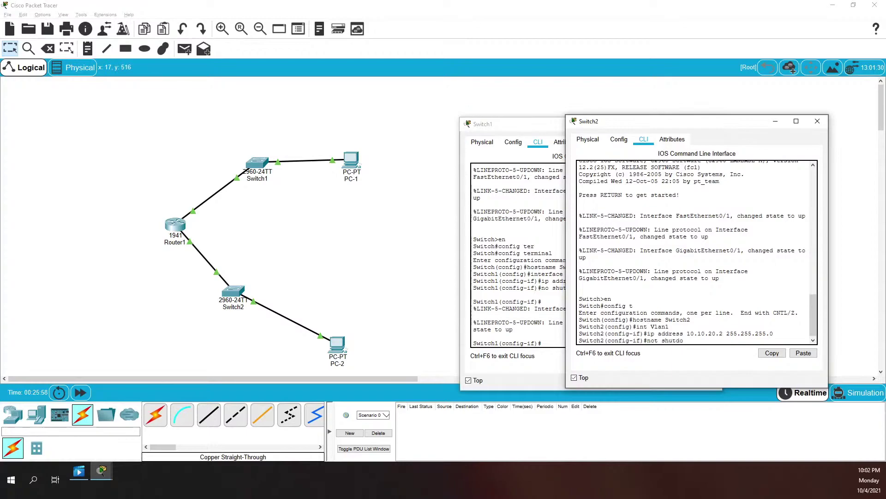
{"action": "type", "text": "wn"}
{"action": "key", "text": "Return"}
{"action": "type", "text": "no shutdown"}
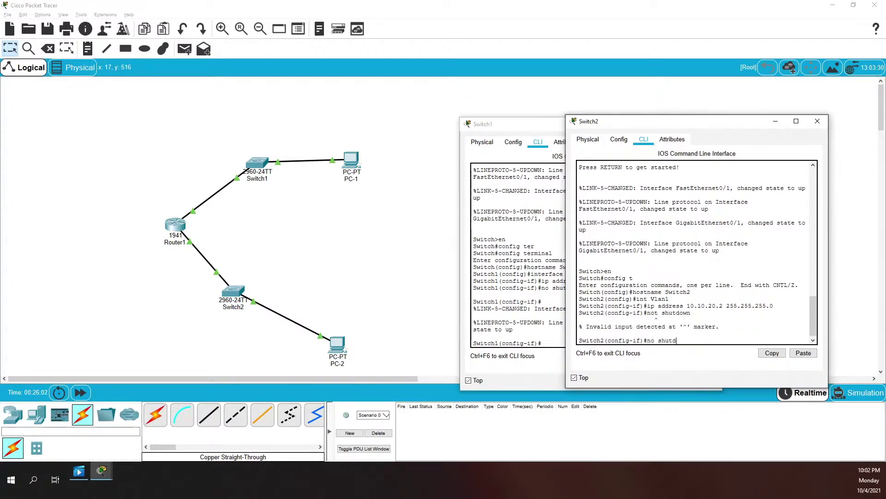
{"action": "key", "text": "Return"}
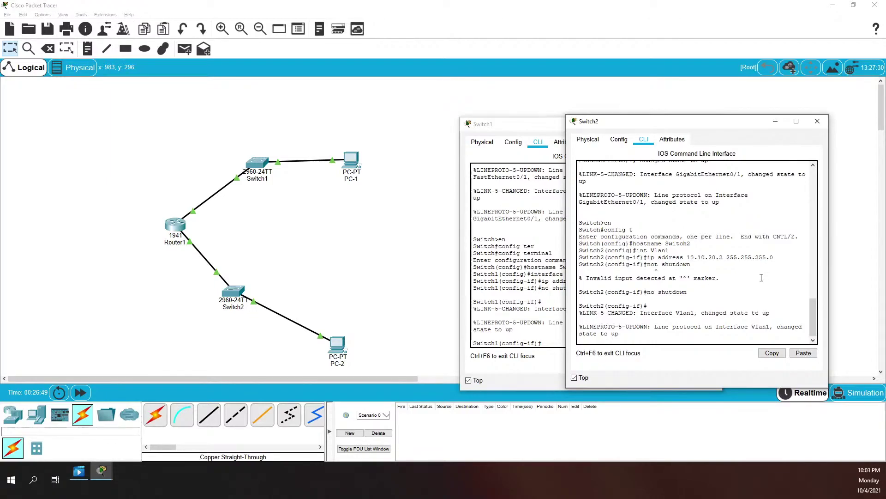
{"action": "key", "text": "Return"}
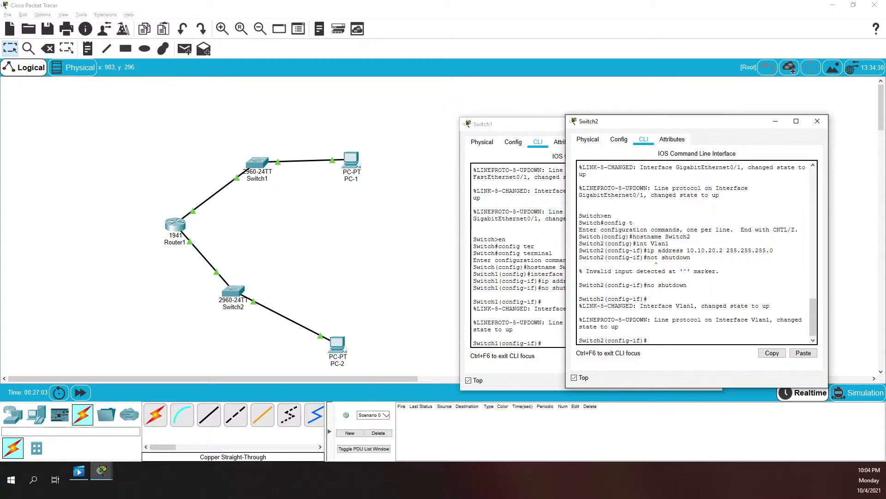
Step: Set the line password on Switch2's console line 0 and require login on it
{"action": "type", "text": "ine con 0"}
{"action": "key", "text": "Return"}
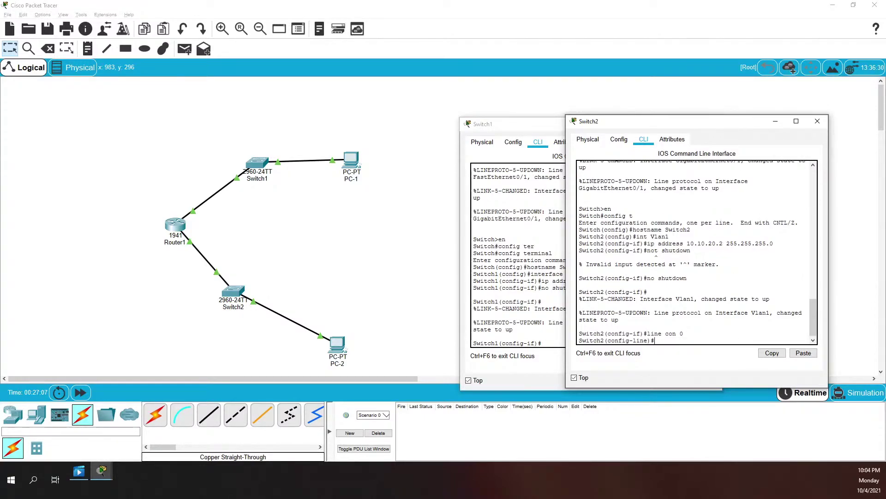
{"action": "type", "text": "password cisco"}
{"action": "key", "text": "Return"}
{"action": "type", "text": "login"}
{"action": "key", "text": "Return"}
Step: Set the line password on Switch2's vty lines 0 to 15 and require login on them
{"action": "type", "text": "line vty"}
{"action": "key", "text": "BackSpace"}
{"action": "type", "text": "ty 0 15"}
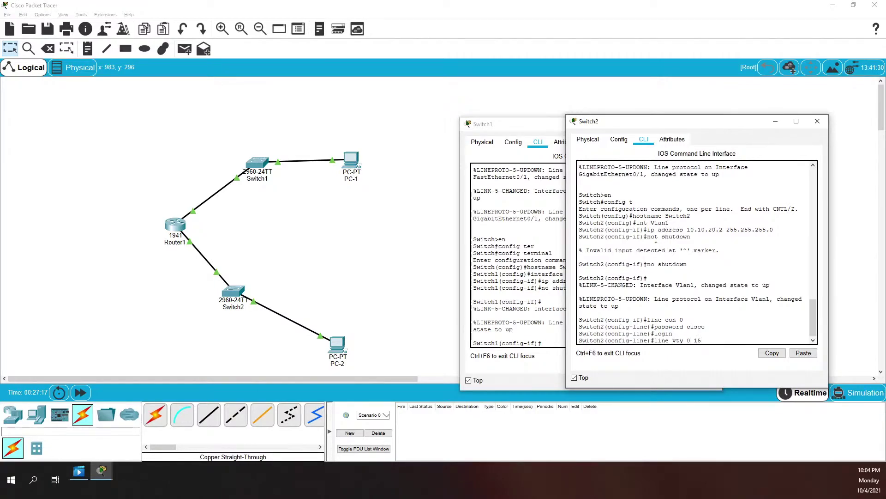
{"action": "key", "text": "Return"}
{"action": "type", "text": "password cisco"}
{"action": "key", "text": "Return"}
{"action": "type", "text": "login"}
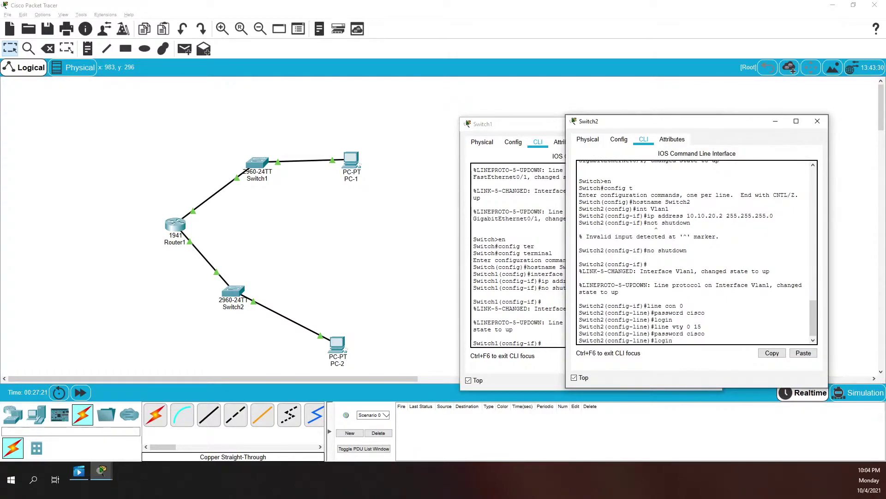
{"action": "key", "text": "Return"}
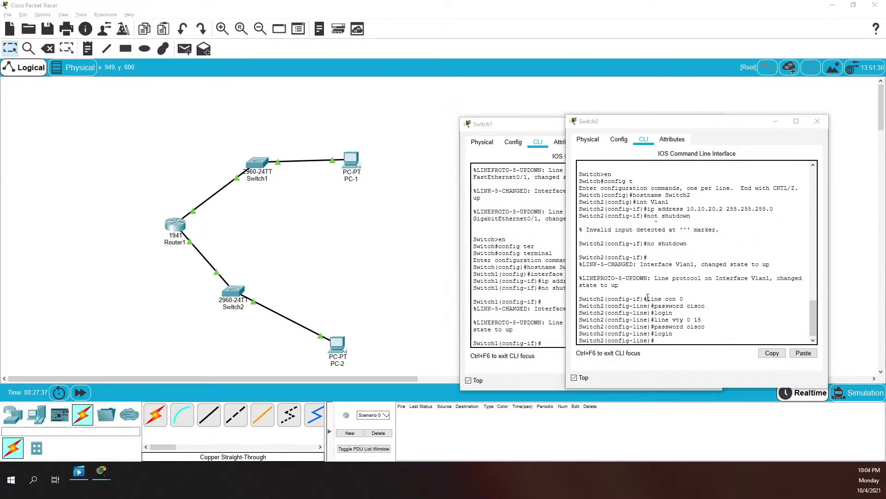
Step: Set Switch2's MOTD banner, delimited by #, to "Unauthorized access is strictly prohibited and prosecuted to the full extent of the law."
{"action": "left_click", "coordinate": [671, 293]}
{"action": "type", "text": "bannre"}
{"action": "key", "text": "BackSpace"}
{"action": "key", "text": "BackSpace"}
{"action": "type", "text": "er motd"}
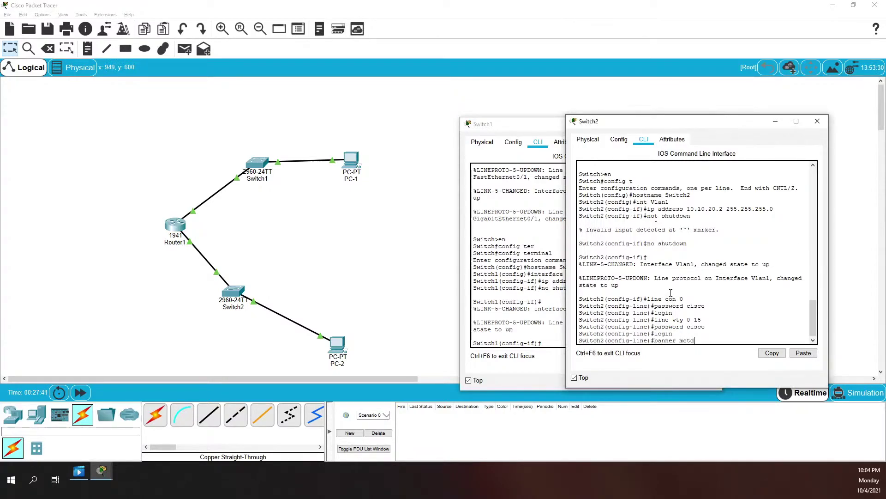
{"action": "type", "text": " #"}
{"action": "key", "text": "Return"}
{"action": "right_click", "coordinate": [671, 294]}
{"action": "left_click", "coordinate": [686, 307]}
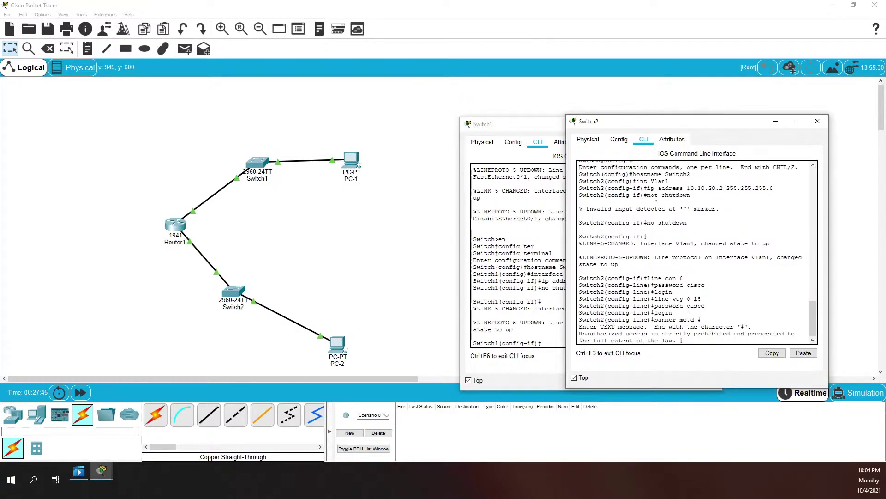
{"action": "key", "text": "Return"}
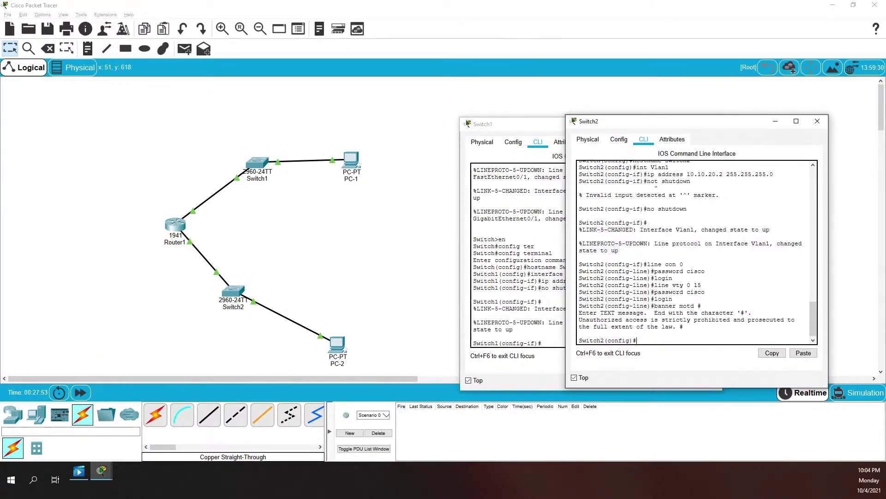
Step: Set Switch2's enable secret password and turn on the password-encryption service
{"action": "type", "text": "enable secret class"}
{"action": "key", "text": "Return"}
{"action": "type", "text": "servier"}
{"action": "type", "text": " pas"}
{"action": "key", "text": "Tab"}
{"action": "key", "text": "Return"}
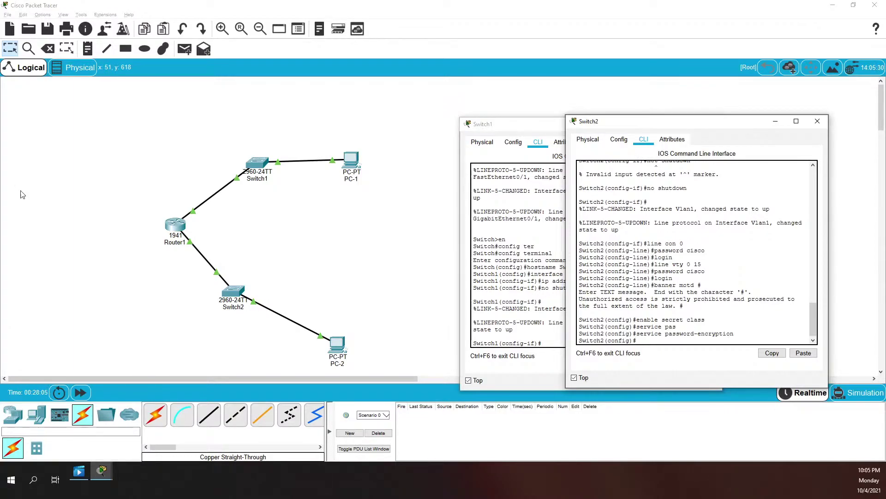
Step: Return to Switch1's command line, set the line password on console line 0, and require login on it
{"action": "left_click", "coordinate": [522, 294]}
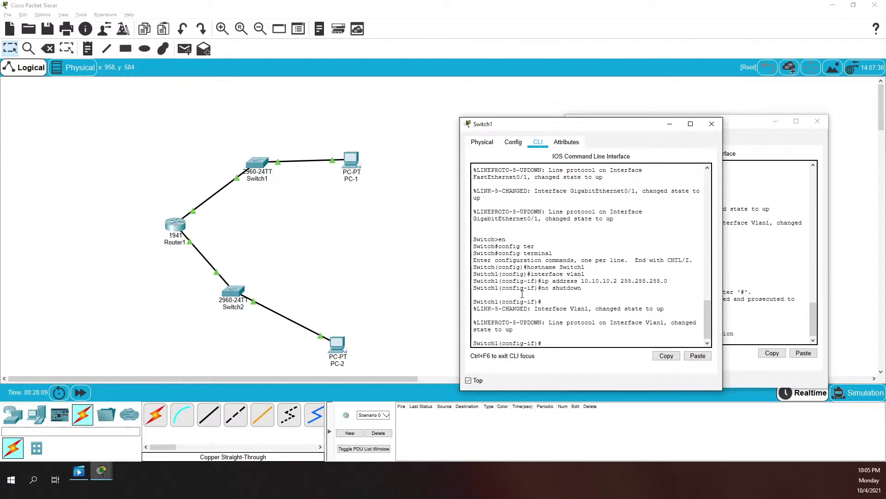
{"action": "type", "text": "line console 0"}
{"action": "key", "text": "Return"}
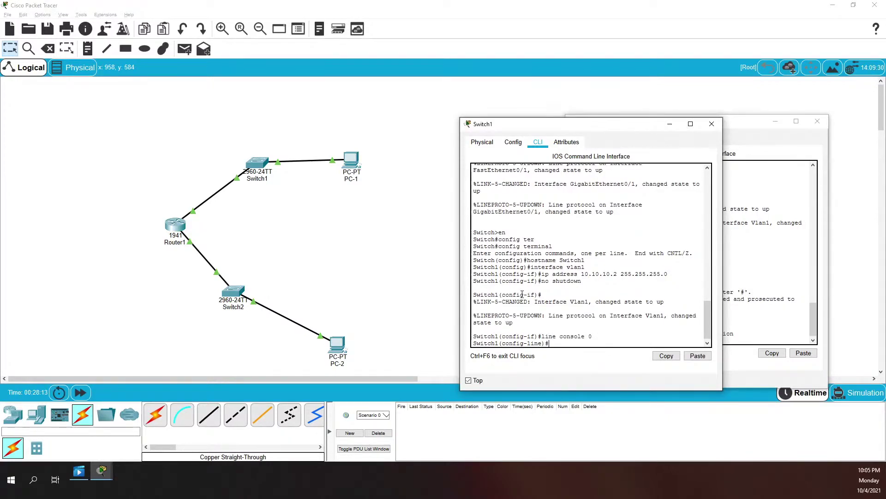
{"action": "type", "text": "password cisco"}
{"action": "key", "text": "Return"}
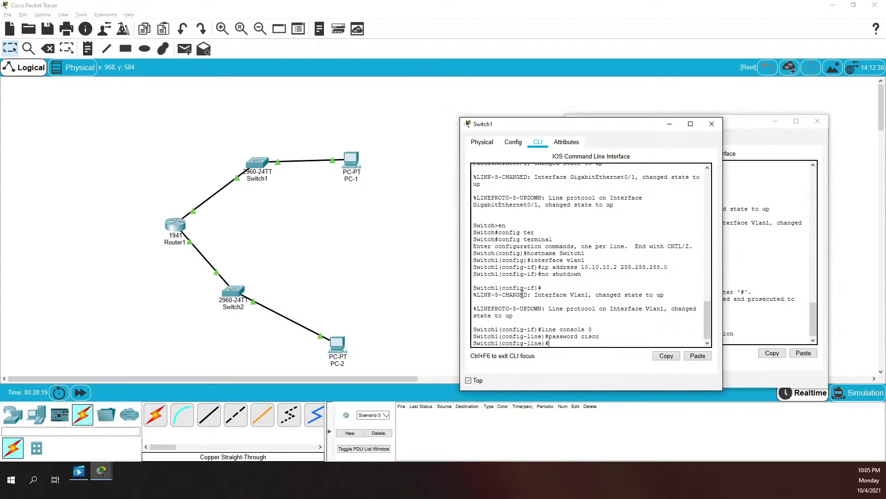
{"action": "type", "text": "login"}
{"action": "key", "text": "Return"}
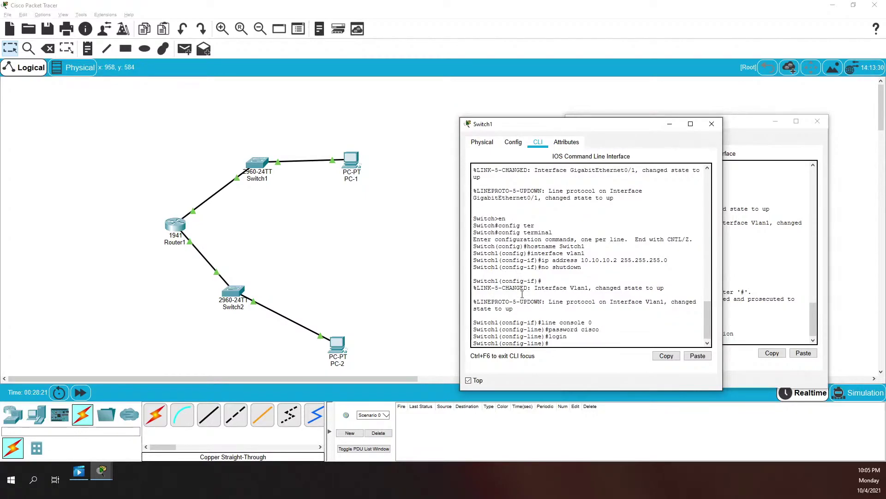
Step: Set the line password on Switch1's vty lines 0 to 15 and require login on them
{"action": "type", "text": "line vty 0 15"}
{"action": "key", "text": "Return"}
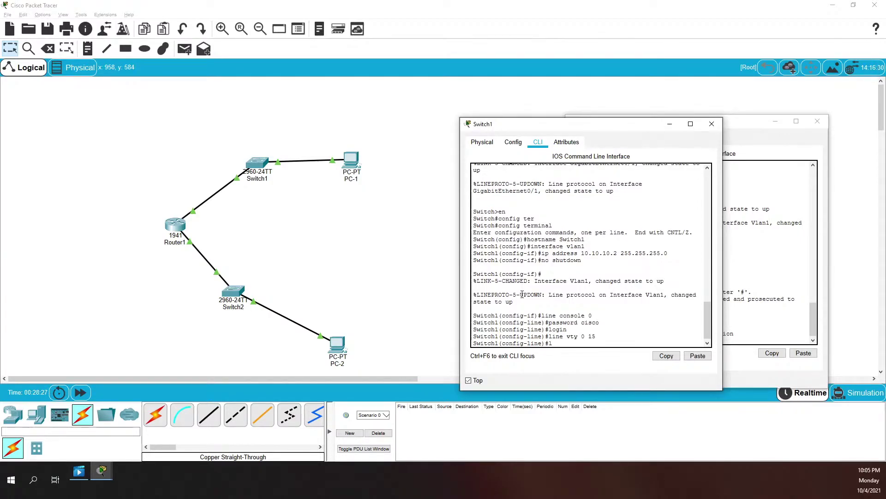
{"action": "type", "text": "password cisco"}
{"action": "key", "text": "Return"}
{"action": "type", "text": "login"}
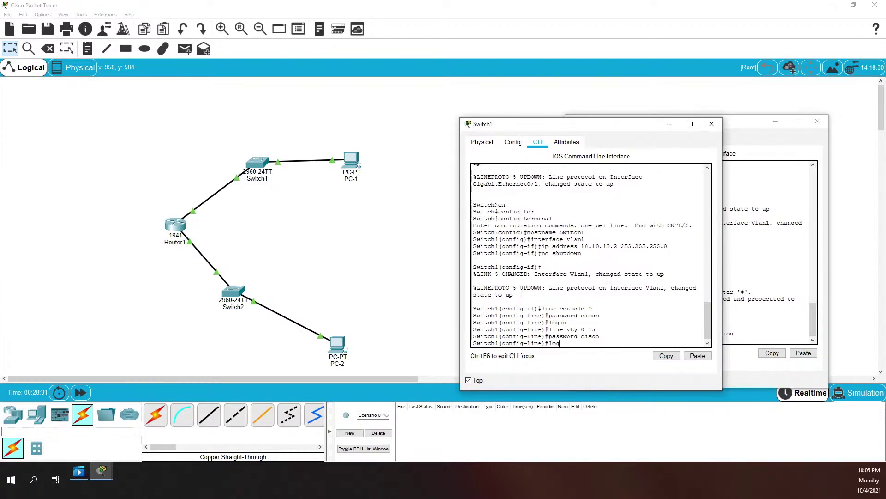
{"action": "key", "text": "Return"}
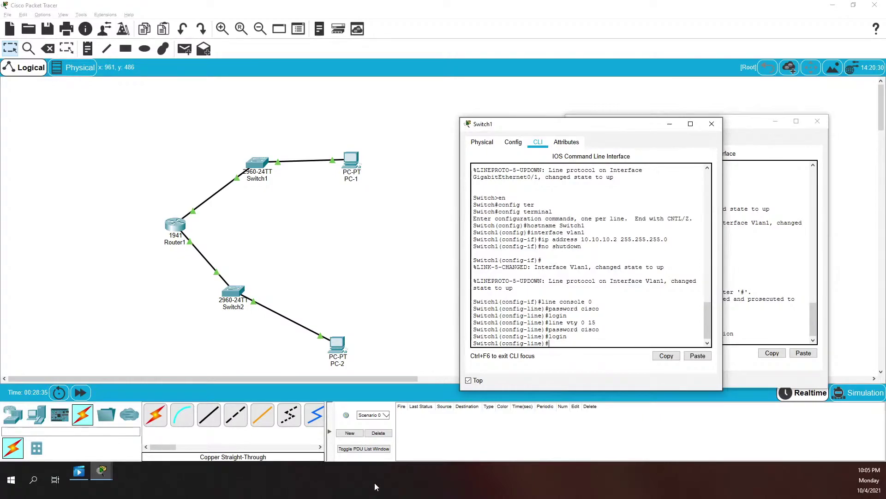
Step: Set Switch1's MOTD banner, delimited by #, to "Unauthorized access is strictly prohibited and prosecuted to the full extent of the law."
{"action": "type", "text": "banner motd #"}
{"action": "key", "text": "Return"}
{"action": "right_click", "coordinate": [590, 292]}
{"action": "left_click", "coordinate": [608, 310]}
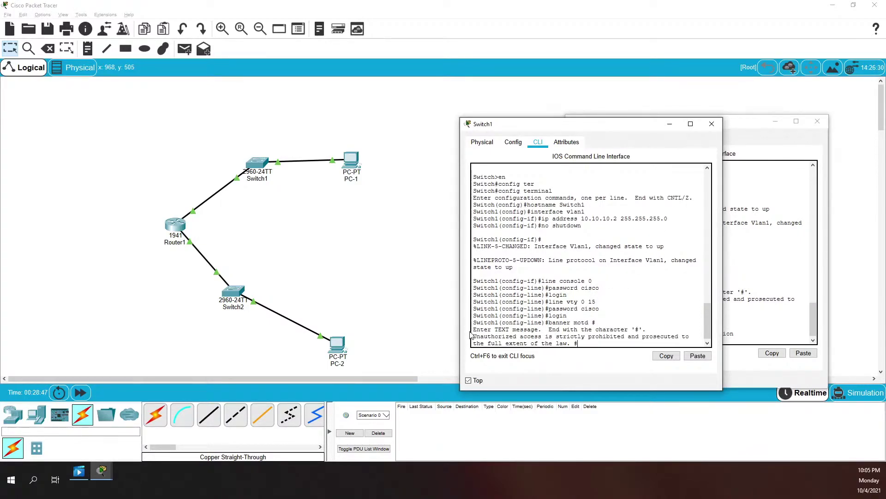
{"action": "key", "text": "Return"}
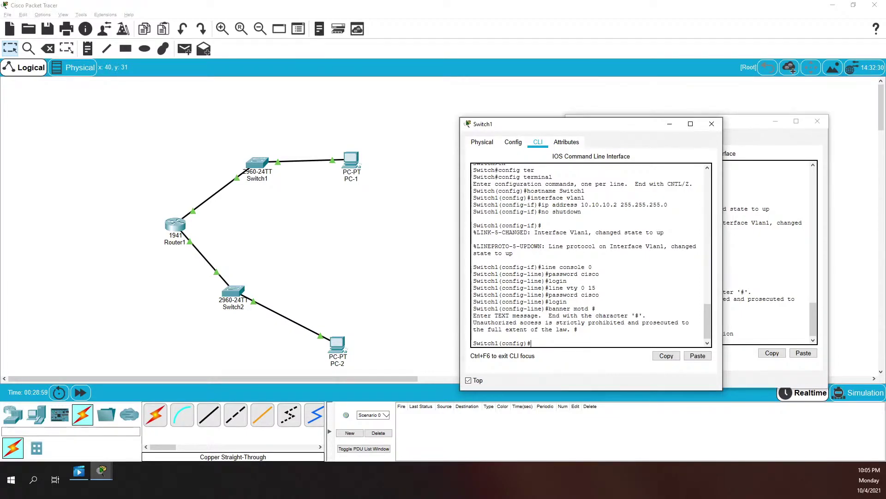
Step: Set Switch1's enable secret password and turn on the password-encryption service
{"action": "left_click", "coordinate": [600, 330]}
{"action": "type", "text": "e"}
{"action": "type", "text": "nable secret clas"}
{"action": "type", "text": "s"}
{"action": "key", "text": "Return"}
{"action": "type", "text": "service"}
{"action": "key", "text": "Tab"}
{"action": "type", "text": "pas"}
{"action": "key", "text": "Tab"}
{"action": "key", "text": "Return"}
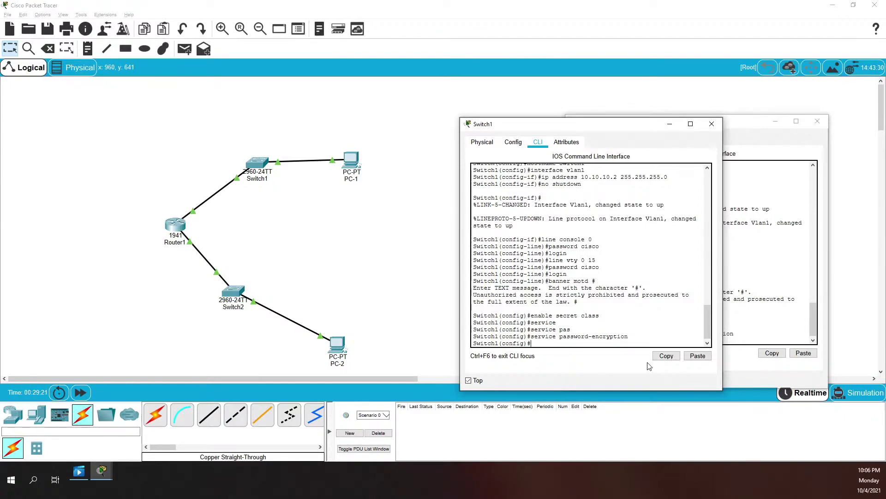
Step: Set Switch1's default gateway to 10.10.10.1
{"action": "type", "text": "ip def"}
{"action": "key", "text": "Tab"}
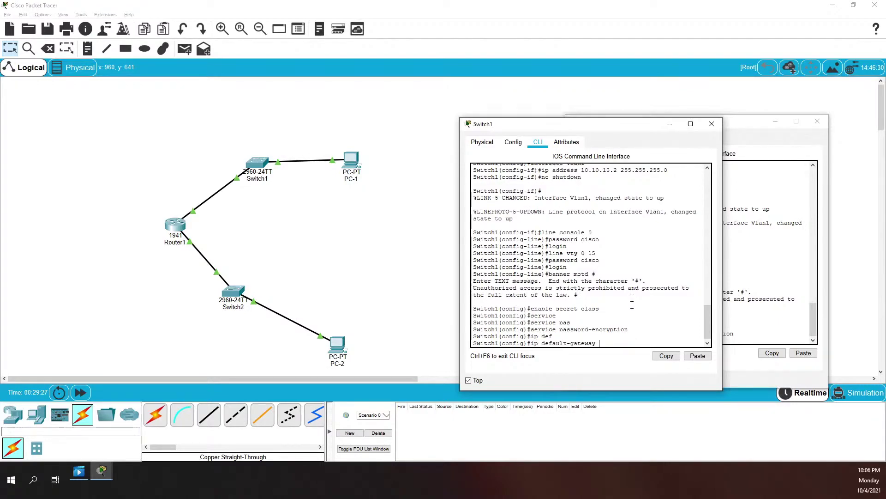
{"action": "type", "text": "10.10.10.1"}
{"action": "key", "text": "Return"}
Step: Return to Switch2's command line and set its default gateway to 10.10.20.1
{"action": "left_click", "coordinate": [753, 287]}
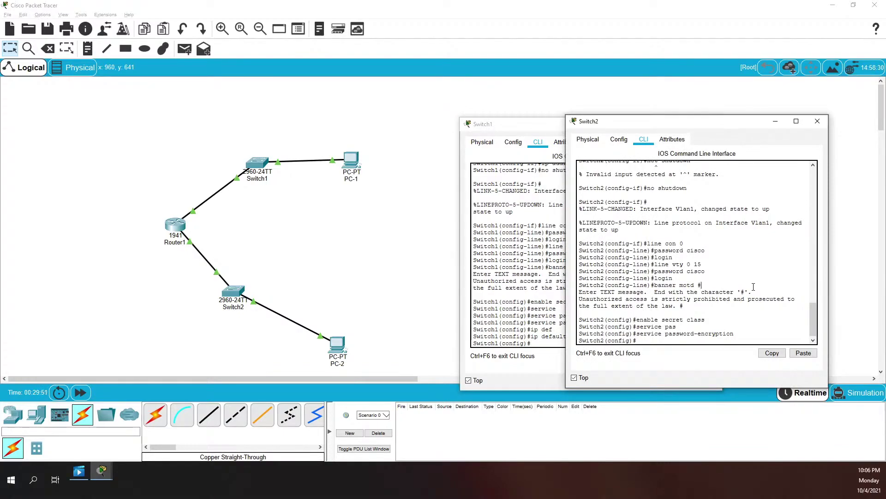
{"action": "type", "text": "ip def"}
{"action": "key", "text": "Tab"}
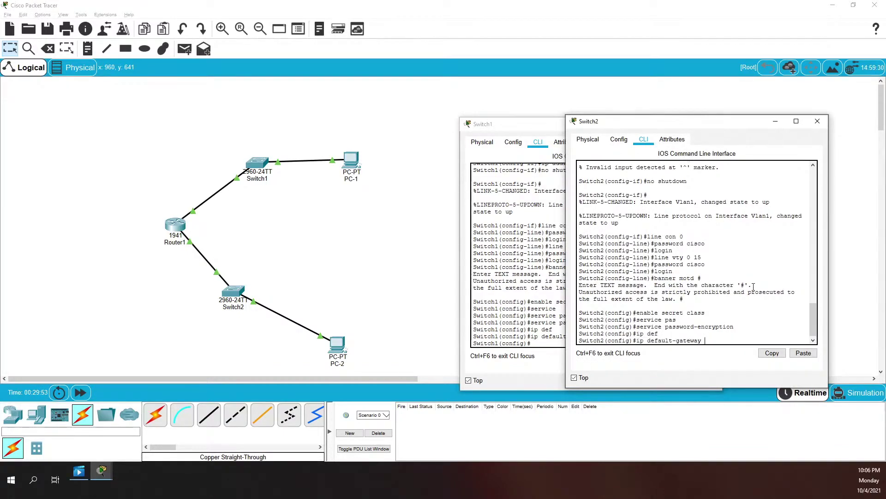
{"action": "type", "text": "10.10.20."}
{"action": "type", "text": "1"}
{"action": "key", "text": "Return"}
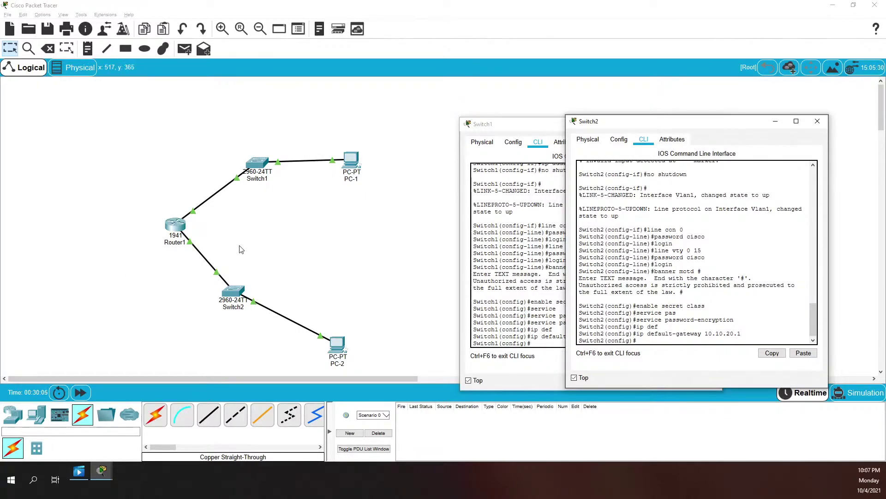
Step: Exit Switch2's global configuration mode and save its running configuration to the startup configuration
{"action": "type", "text": "exit"}
{"action": "key", "text": "Return"}
{"action": "type", "text": "copy run start"}
{"action": "key", "text": "Return"}
{"action": "key", "text": "Return"}
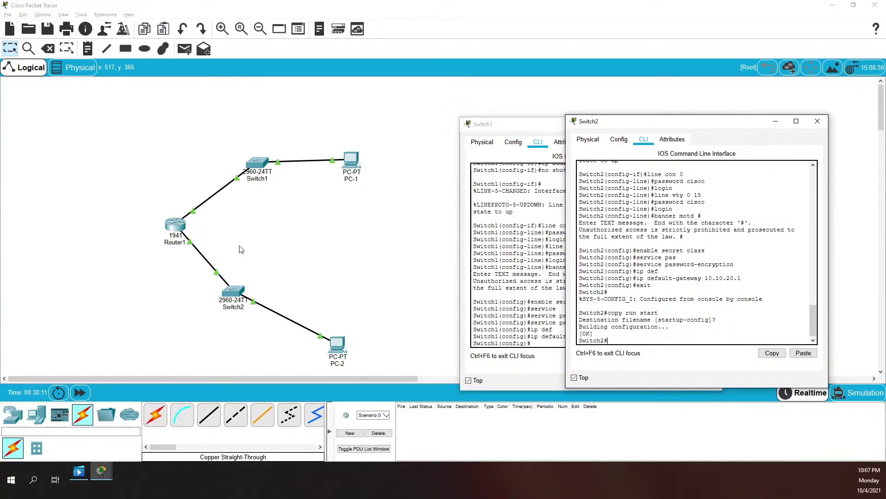
Step: Exit Switch1's global configuration mode, save its running configuration to the startup configuration, and close both switch windows
{"action": "left_click", "coordinate": [521, 312]}
{"action": "type", "text": "exit"}
{"action": "key", "text": "Return"}
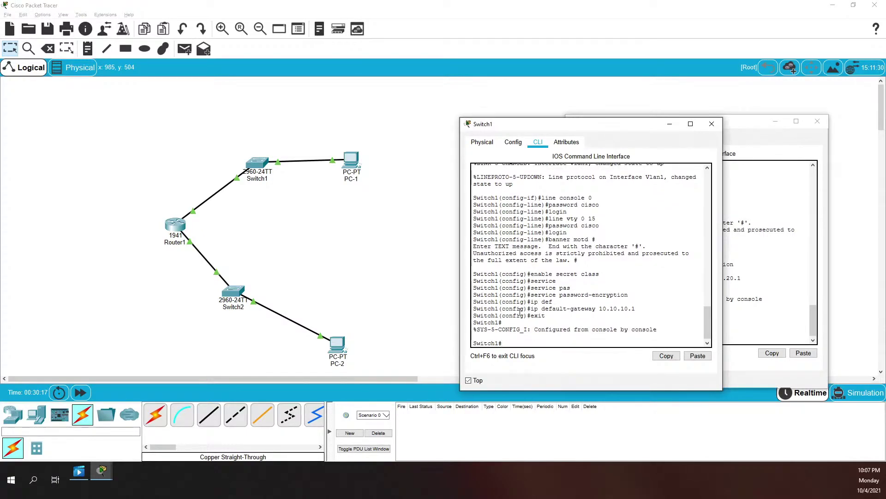
{"action": "type", "text": "copy run"}
{"action": "key", "text": "Tab"}
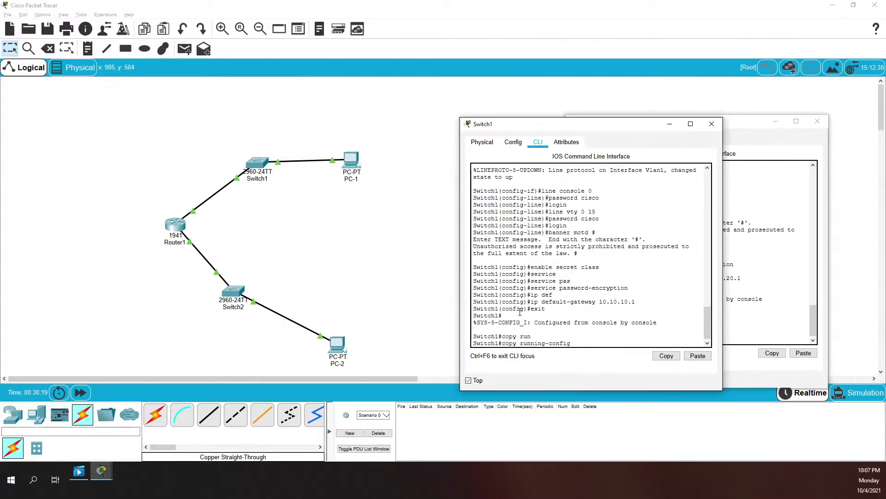
{"action": "type", "text": "st"}
{"action": "key", "text": "Tab"}
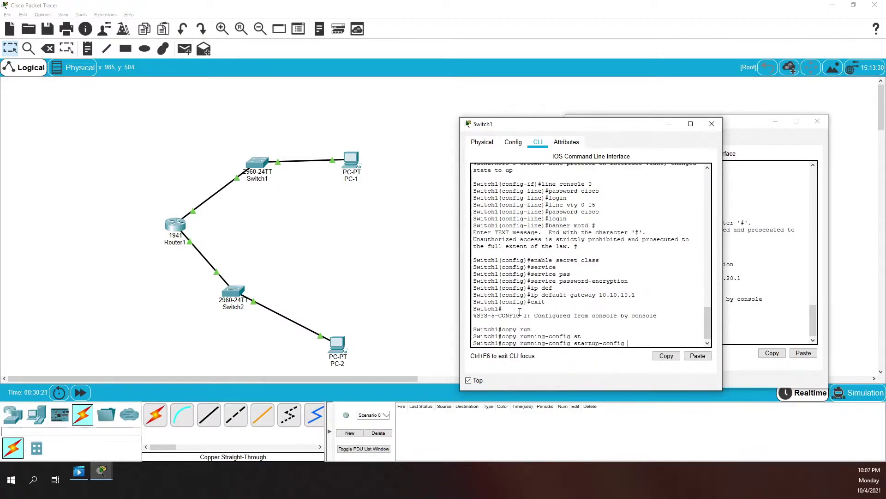
{"action": "key", "text": "Return"}
{"action": "key", "text": "Return"}
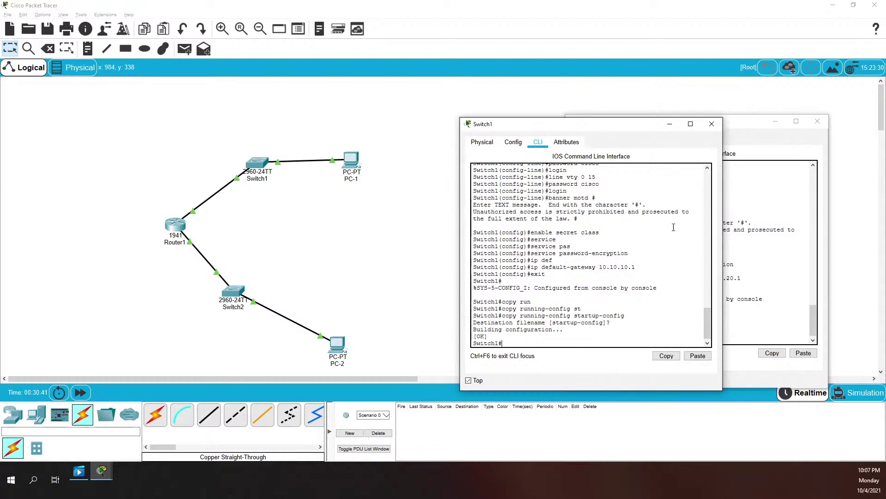
{"action": "left_click", "coordinate": [711, 123]}
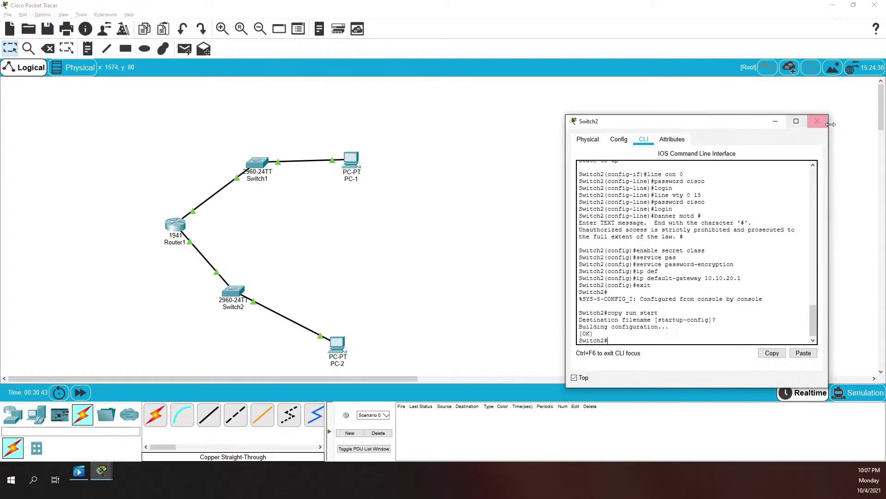
{"action": "left_click", "coordinate": [817, 122]}
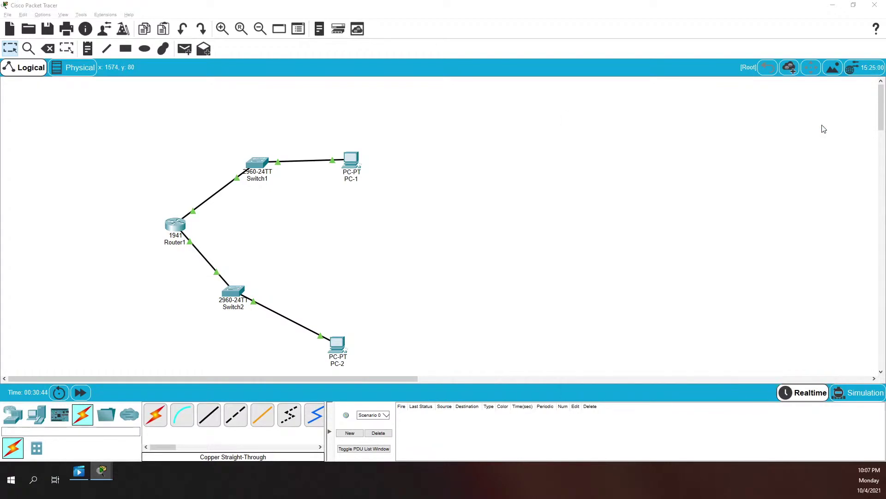
Step: Open PC-1's IP configuration and set its static IPv4 address to 10.10.10.10
{"action": "left_click", "coordinate": [350, 160]}
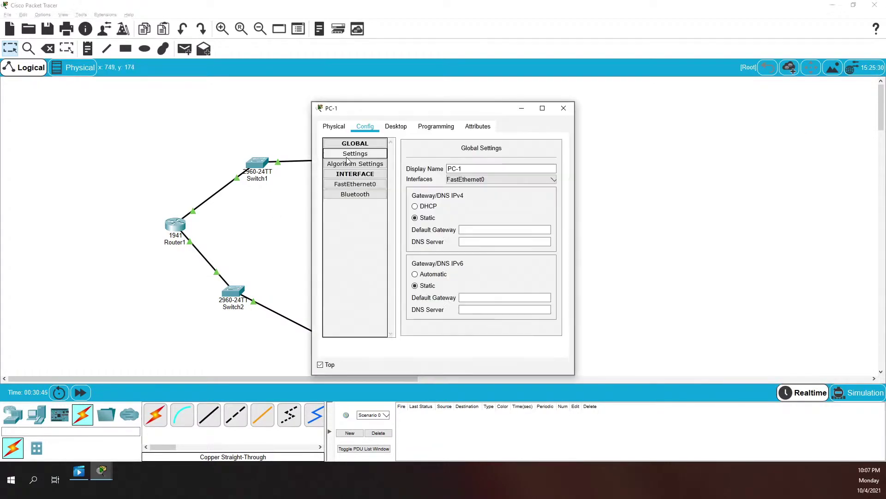
{"action": "left_click", "coordinate": [396, 127]}
{"action": "left_click", "coordinate": [358, 163]}
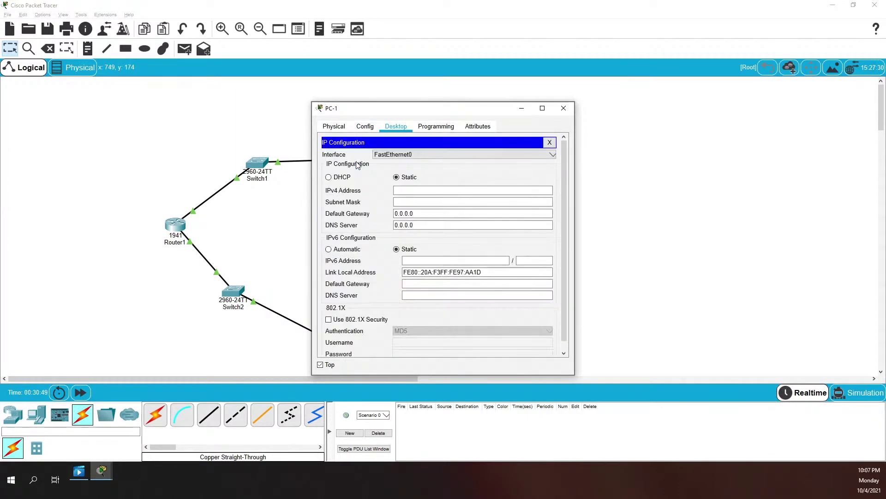
{"action": "left_click", "coordinate": [440, 187]}
{"action": "type", "text": "10.10.10.10"}
{"action": "key", "text": "Tab"}
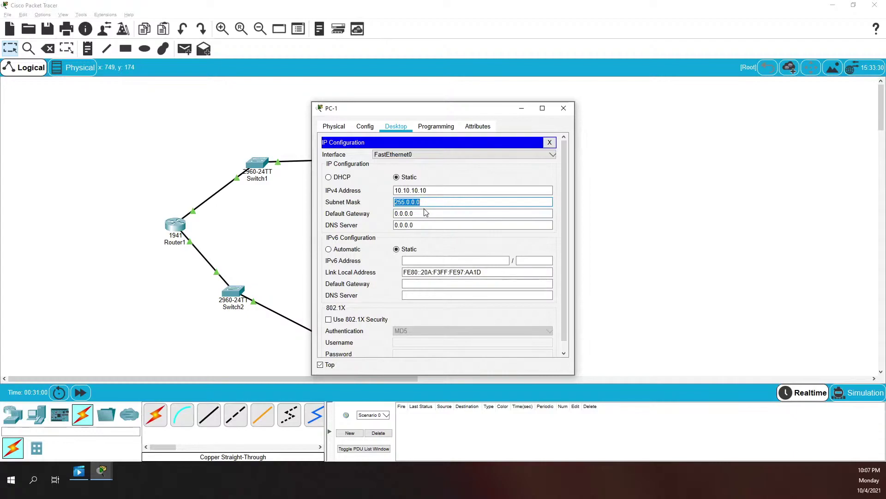
Step: Set PC-1's subnet mask to 255.255.255.0 and default gateway to 10.10.10.1, closing its IP configuration
{"action": "type", "text": "255.255.255"}
{"action": "key", "text": "Tab"}
{"action": "type", "text": "102"}
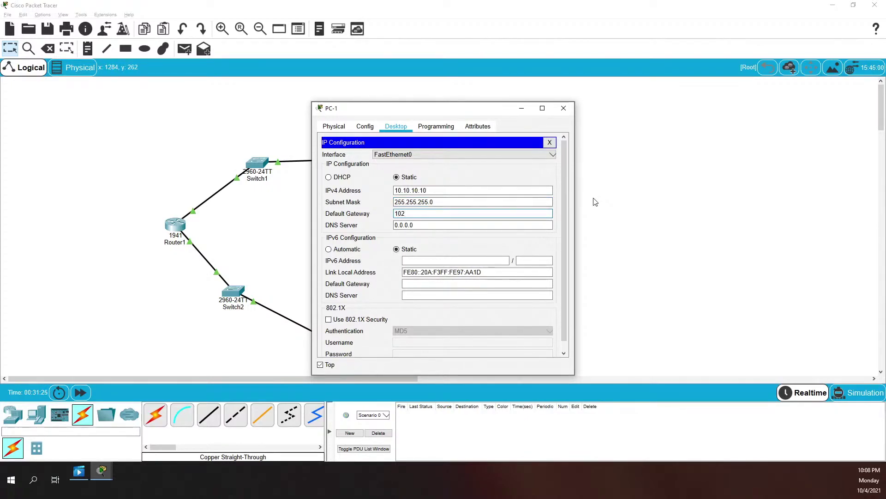
{"action": "key", "text": "BackSpace"}
{"action": "type", "text": ".10.10.1"}
{"action": "key", "text": "Tab"}
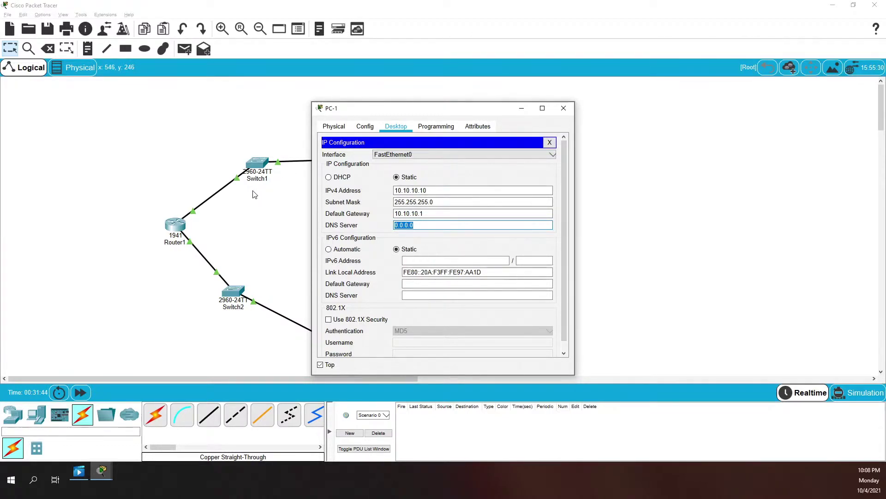
{"action": "left_click_drag", "start_coordinate": [409, 108], "coordinate": [612, 104]}
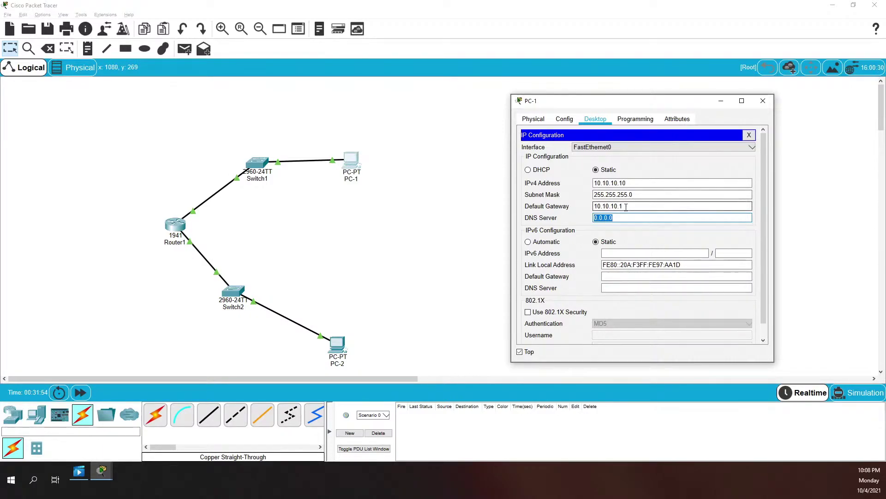
{"action": "left_click_drag", "start_coordinate": [644, 194], "coordinate": [624, 183]}
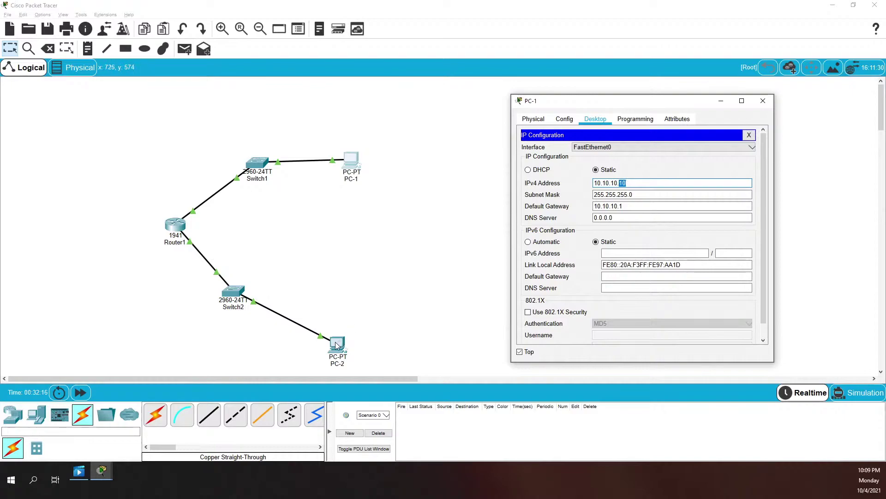
{"action": "left_click", "coordinate": [749, 135]}
Step: Open PC-2's IP configuration and set its static IPv4 address to 10.10.20.10
{"action": "left_click", "coordinate": [338, 344]}
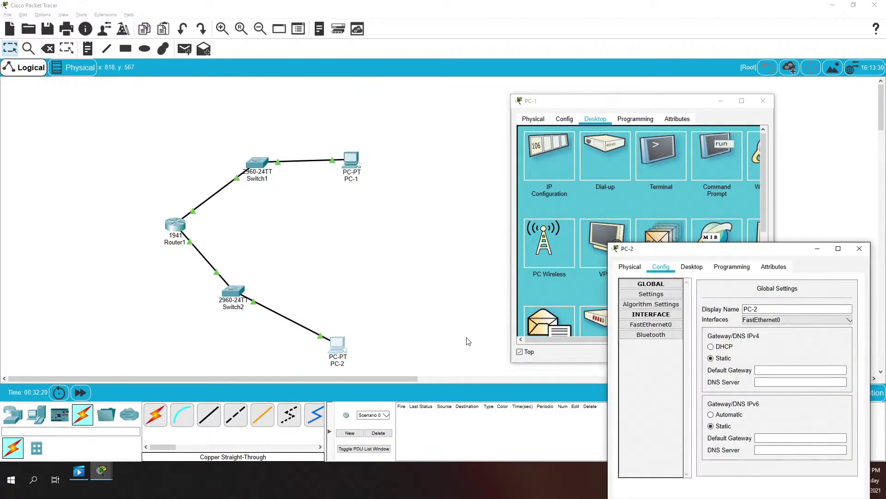
{"action": "left_click_drag", "start_coordinate": [689, 250], "coordinate": [529, 101]}
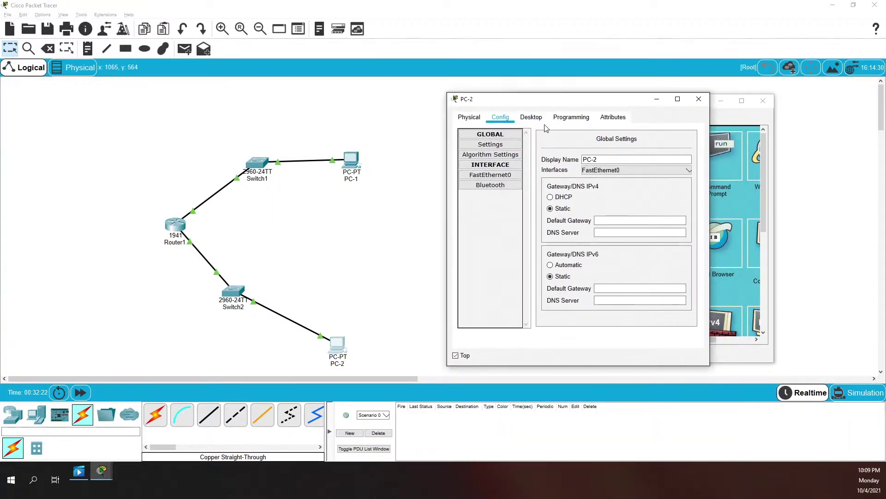
{"action": "left_click", "coordinate": [530, 117]}
{"action": "left_click", "coordinate": [492, 163]}
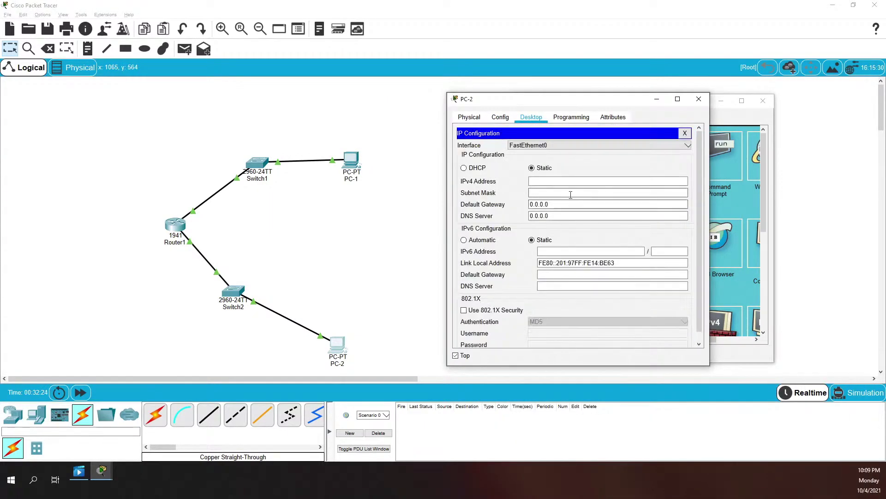
{"action": "left_click", "coordinate": [546, 182]}
{"action": "type", "text": "10.10.20.10"}
{"action": "key", "text": "Tab"}
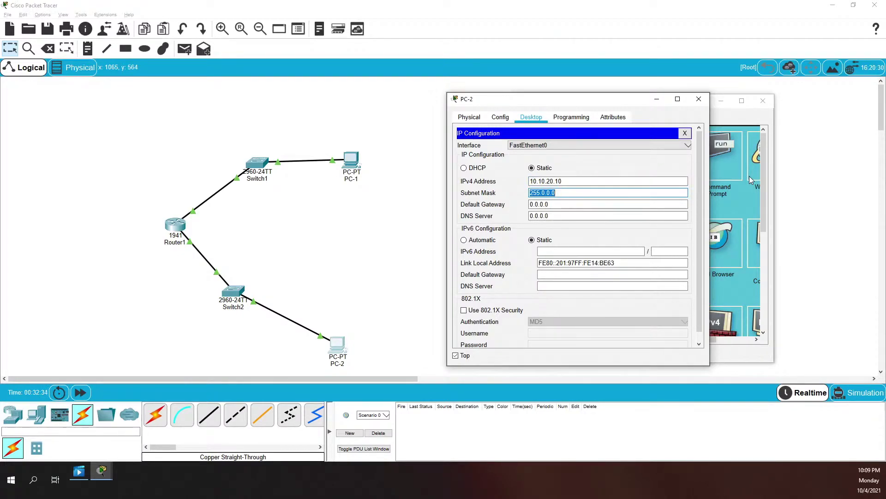
Step: Set PC-2's subnet mask to 255.255.255.0 and default gateway to 10.10.20.1, closing the PC-2 window
{"action": "type", "text": "255.255.255."}
{"action": "key", "text": "Tab"}
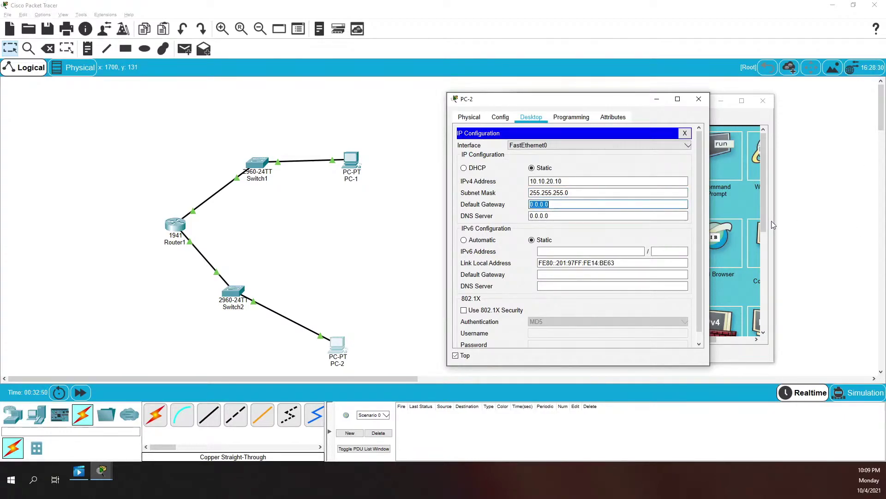
{"action": "type", "text": "10.10.20.1"}
{"action": "key", "text": "Tab"}
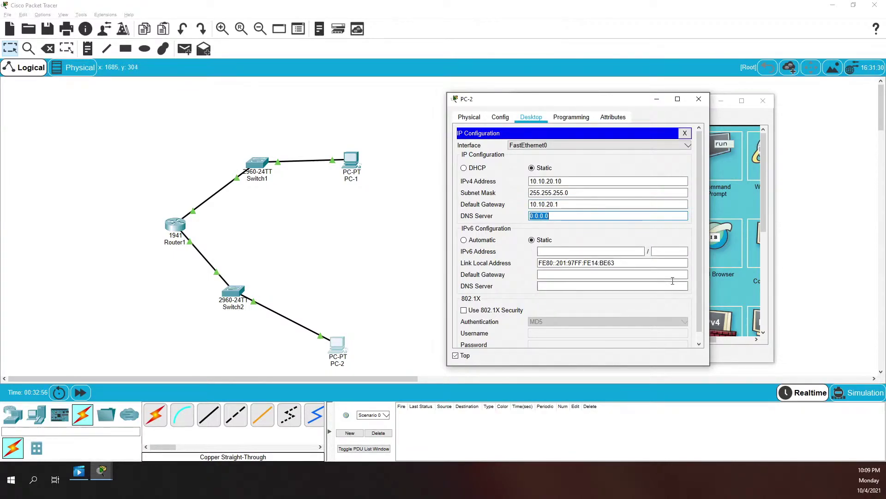
{"action": "left_click", "coordinate": [699, 99]}
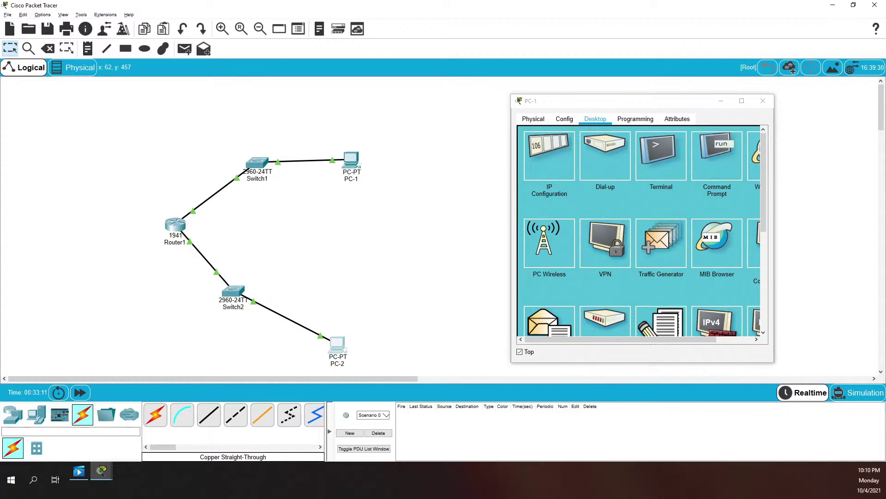
Step: Open PC-1's command prompt and display its full IP configuration with ipconfig /all
{"action": "left_click", "coordinate": [660, 148]}
{"action": "left_click", "coordinate": [755, 135]}
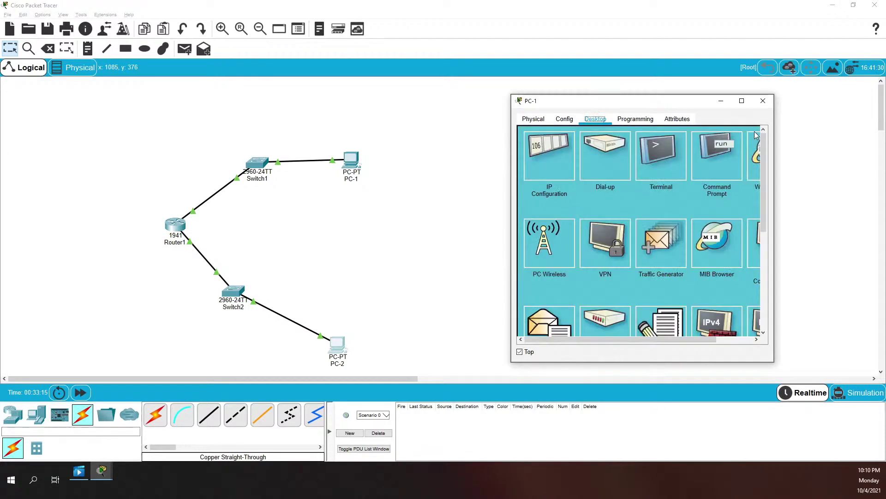
{"action": "left_click", "coordinate": [721, 154]}
{"action": "type", "text": "ipcofnig"}
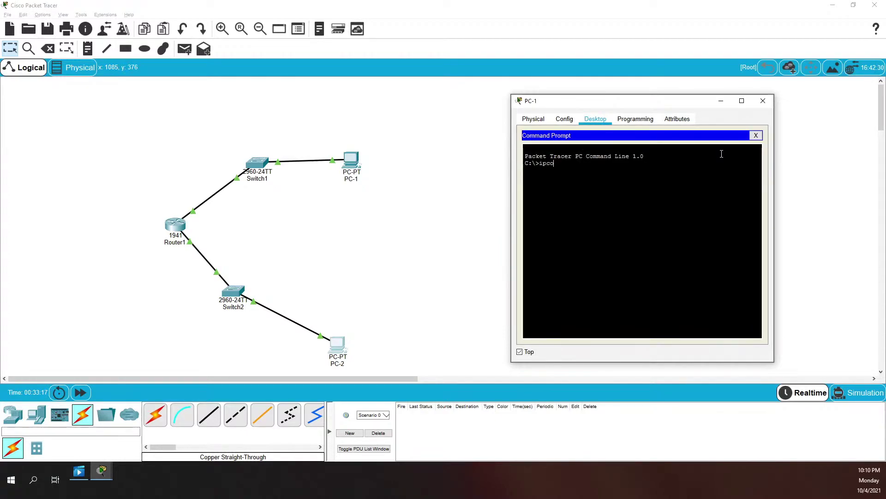
{"action": "key", "text": "BackSpace"}
{"action": "key", "text": "BackSpace"}
{"action": "key", "text": "BackSpace"}
{"action": "key", "text": "BackSpace"}
{"action": "key", "text": "BackSpace"}
{"action": "key", "text": "BackSpace"}
{"action": "key", "text": "BackSpace"}
{"action": "key", "text": "BackSpace"}
{"action": "type", "text": "ipconfig /all"}
{"action": "key", "text": "Return"}
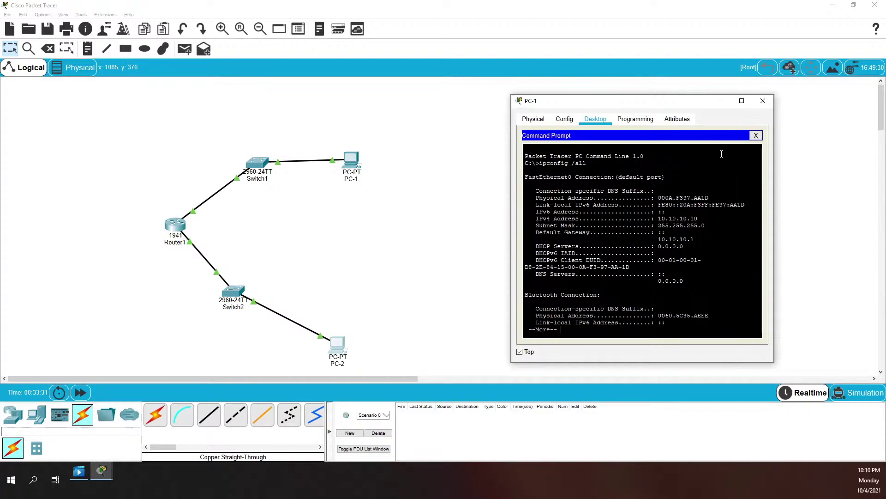
{"action": "key", "text": "Return"}
{"action": "key", "text": "space"}
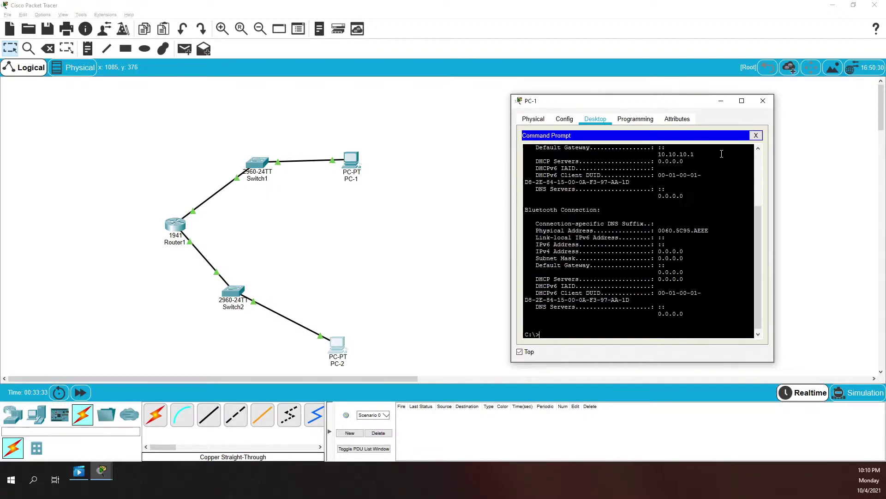
Step: Ping PC-2 at 10.10.20.10 from PC-1's command prompt and review the replies
{"action": "type", "text": "ping 10.10"}
{"action": "key", "text": "BackSpace"}
{"action": "key", "text": "BackSpace"}
{"action": "type", "text": "20.10"}
{"action": "key", "text": "Return"}
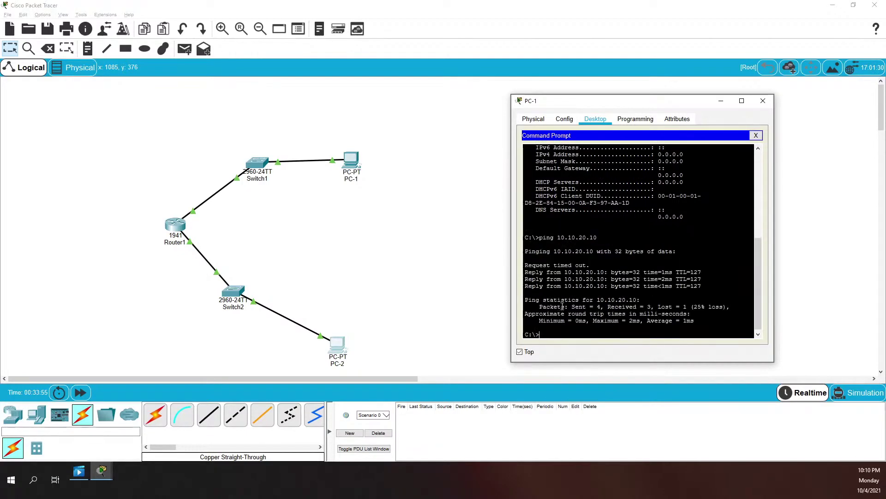
{"action": "scroll", "coordinate": [596, 259], "scroll_direction": "up", "scroll_amount": 1}
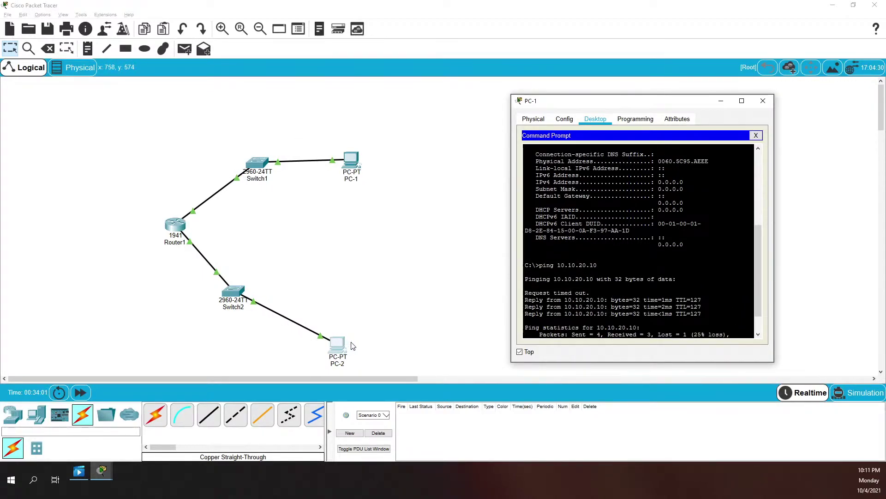
Step: Switch the network to Simulation mode and open PC-2's command prompt, minimizing PC-1's window
{"action": "left_click", "coordinate": [840, 393]}
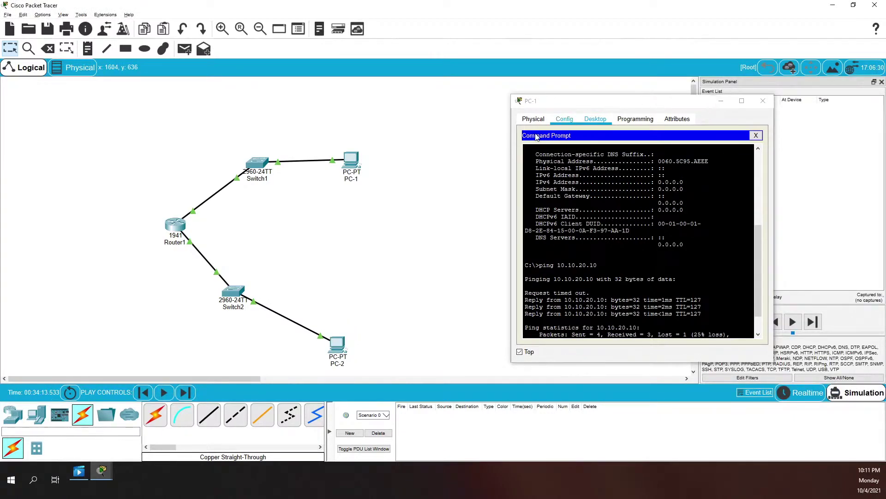
{"action": "left_click", "coordinate": [338, 352]}
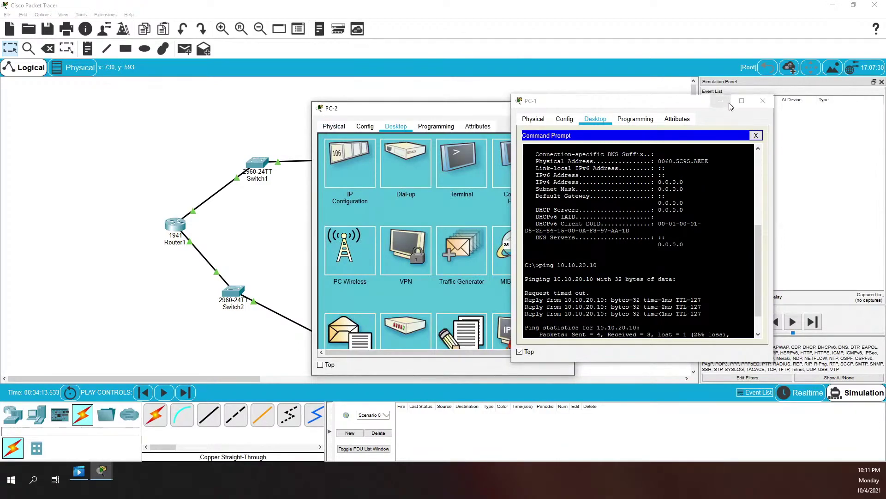
{"action": "left_click", "coordinate": [721, 101]}
{"action": "left_click", "coordinate": [525, 171]}
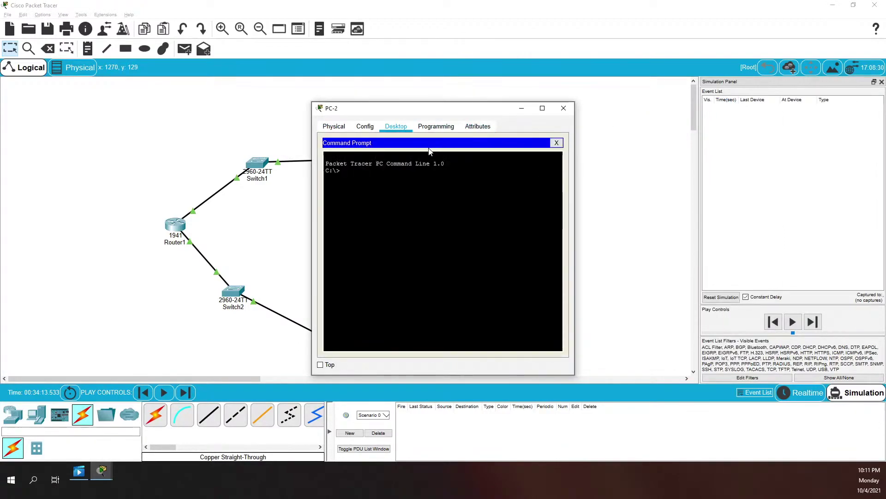
Step: Ping PC-1 at 10.10.10.10 from PC-2's command prompt and move the PC-2 window clear of the topology
{"action": "type", "text": "ping 10.10.10.1"}
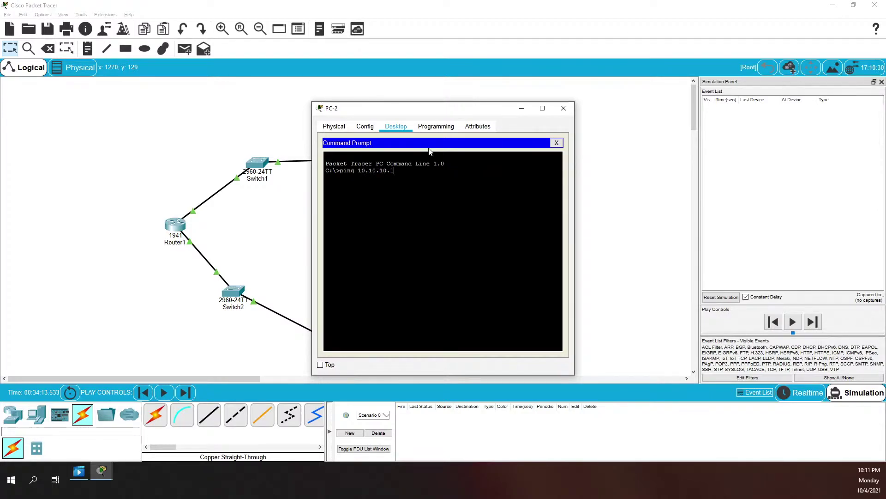
{"action": "type", "text": "0"}
{"action": "key", "text": "Return"}
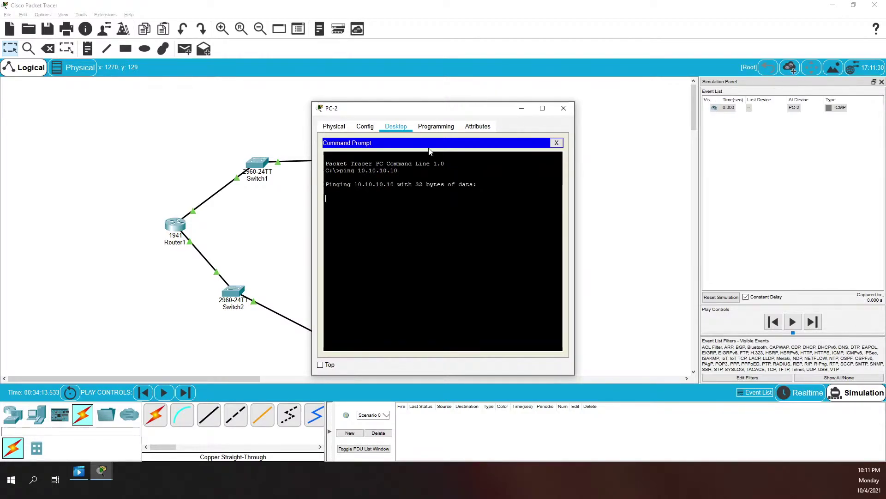
{"action": "left_click_drag", "start_coordinate": [452, 109], "coordinate": [539, 77]}
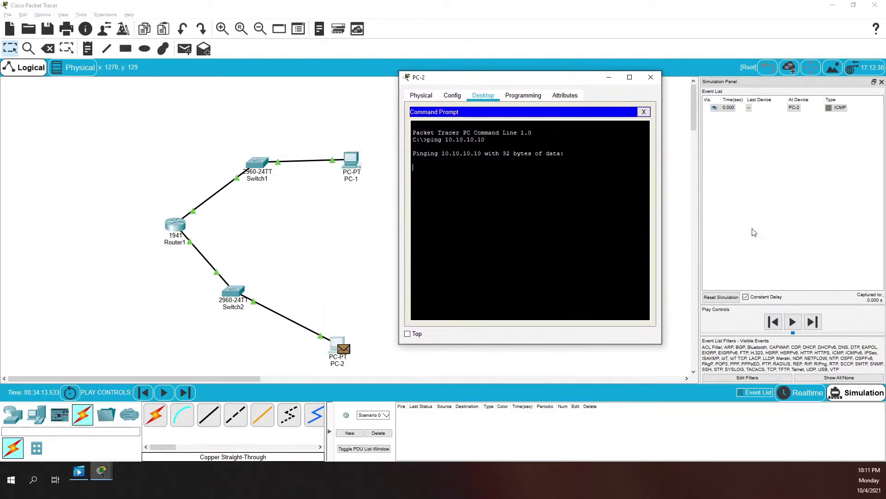
Step: Play the simulation at maximum speed, follow the ICMP packets, and review the ping replies in PC-2's command prompt
{"action": "left_click", "coordinate": [793, 321]}
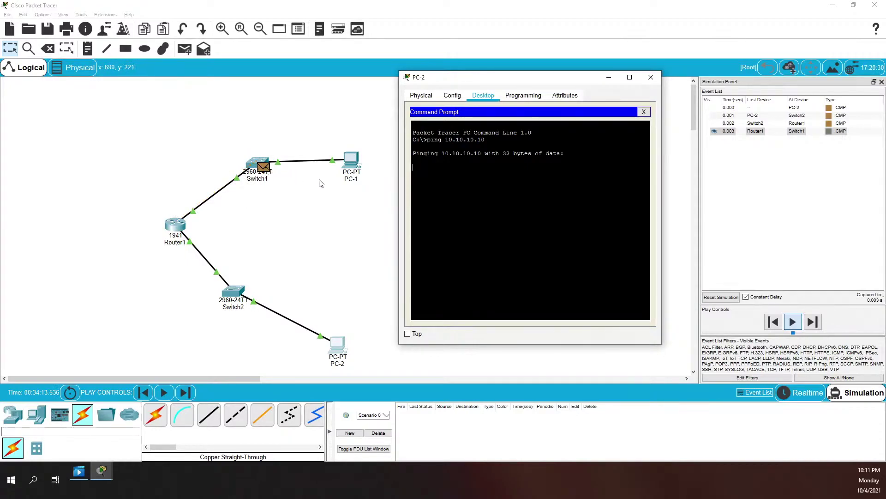
{"action": "left_click", "coordinate": [805, 334]}
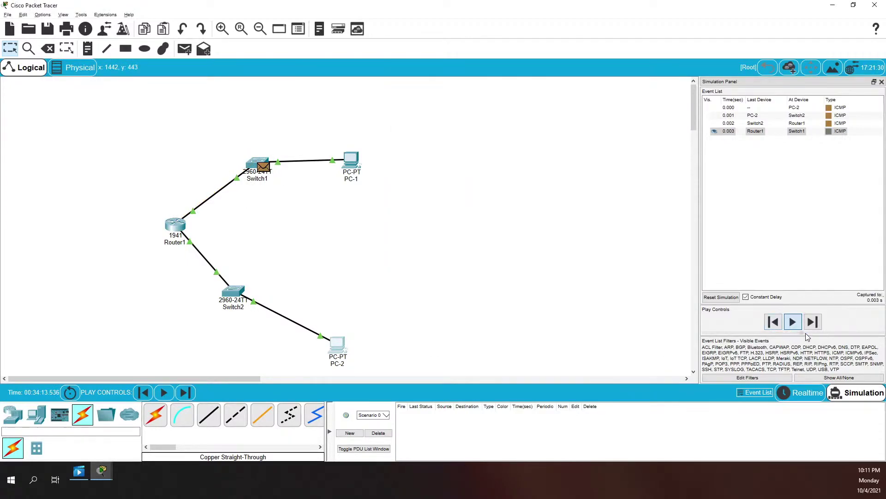
{"action": "left_click_drag", "start_coordinate": [858, 332], "coordinate": [882, 332]}
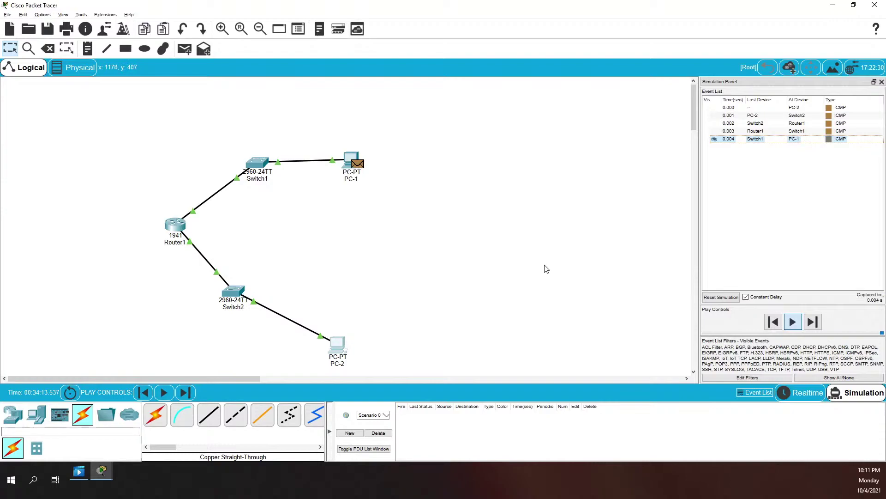
{"action": "key", "text": "alt+Tab"}
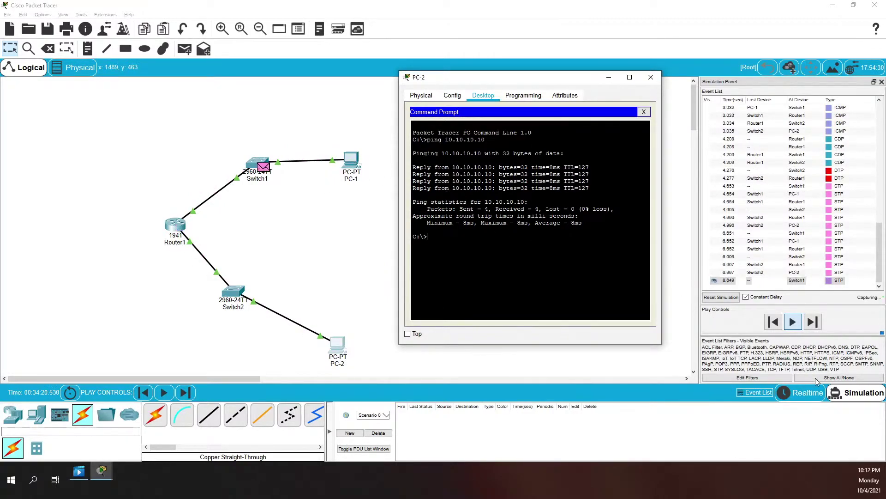
Step: Switch the network to Realtime mode and clear the default gateway in PC-2's IP configuration
{"action": "left_click", "coordinate": [811, 392]}
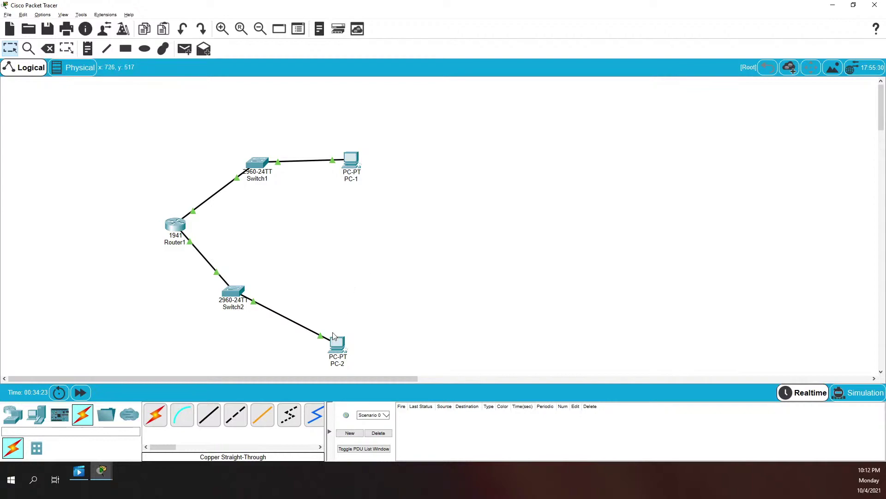
{"action": "left_click", "coordinate": [338, 347]}
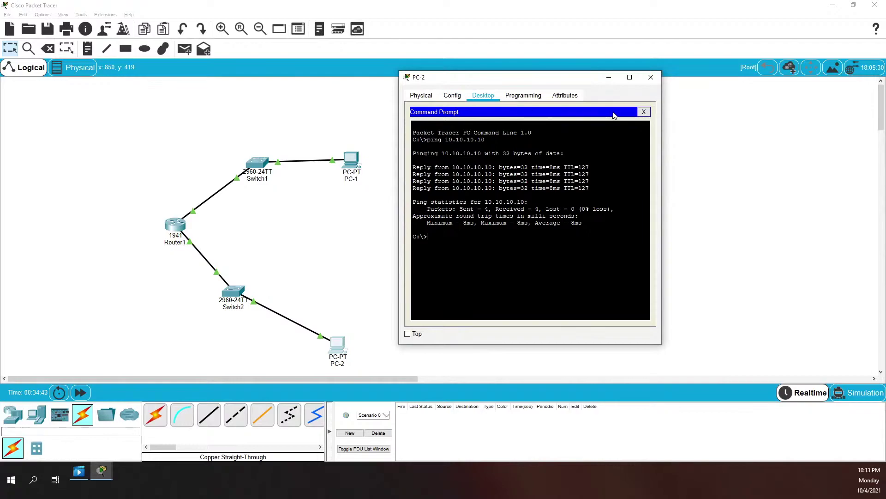
{"action": "left_click", "coordinate": [643, 112]}
{"action": "left_click", "coordinate": [440, 141]}
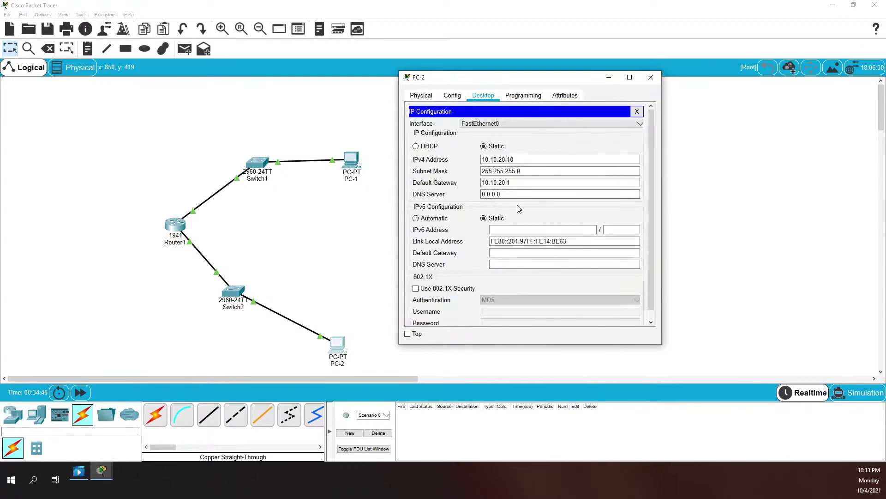
{"action": "key", "text": "BackSpace"}
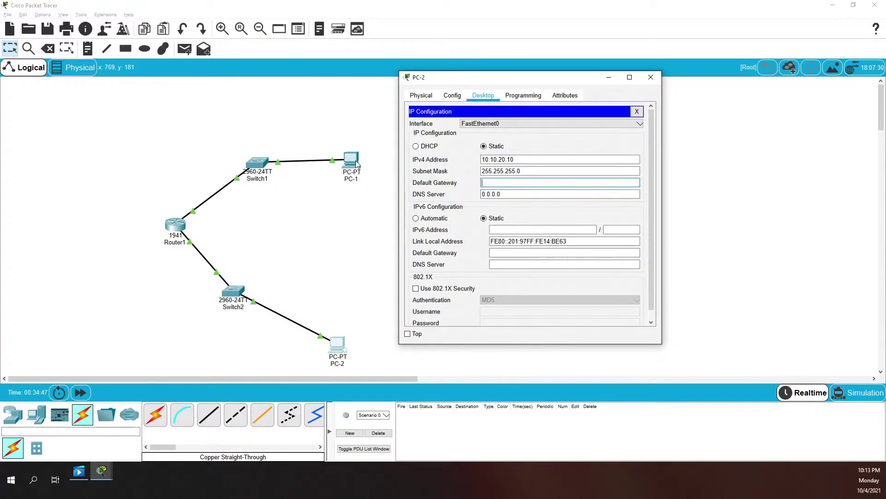
{"action": "key", "text": "Tab"}
{"action": "left_click", "coordinate": [636, 112]}
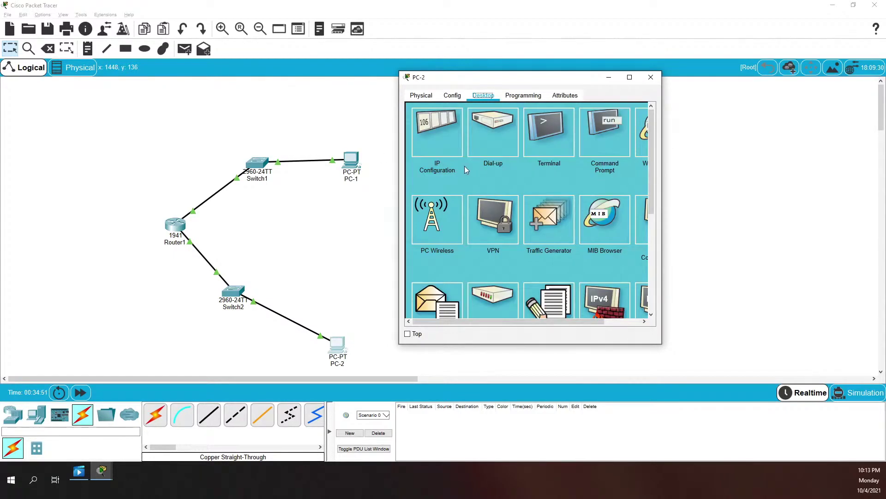
Step: Repeat the ping to 10.10.10.10 from PC-2's command prompt without a default gateway
{"action": "left_click", "coordinate": [587, 125]}
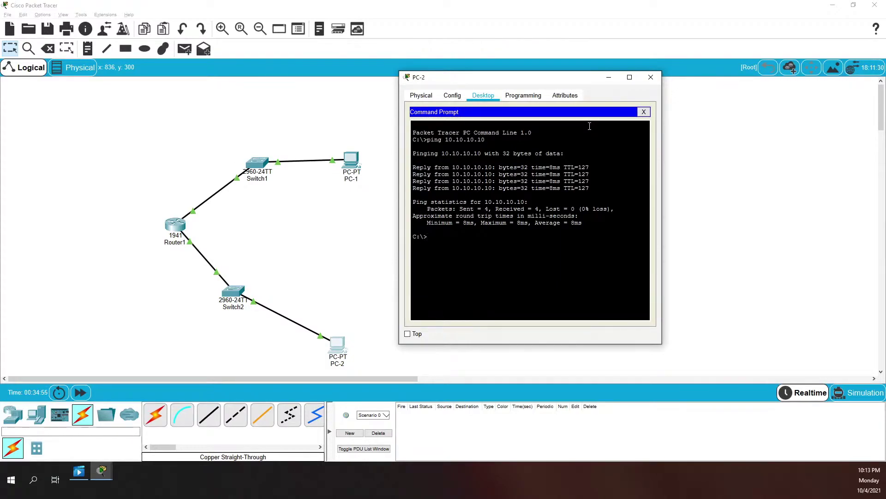
{"action": "key", "text": "Up"}
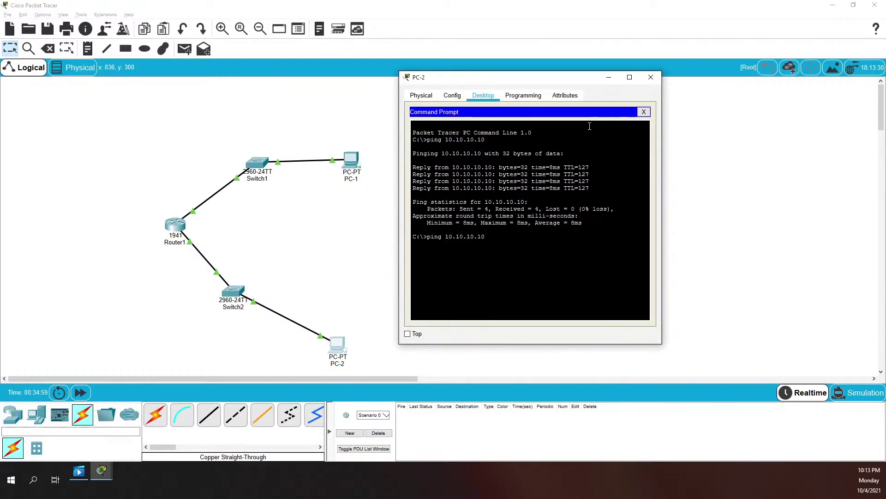
{"action": "key", "text": "Return"}
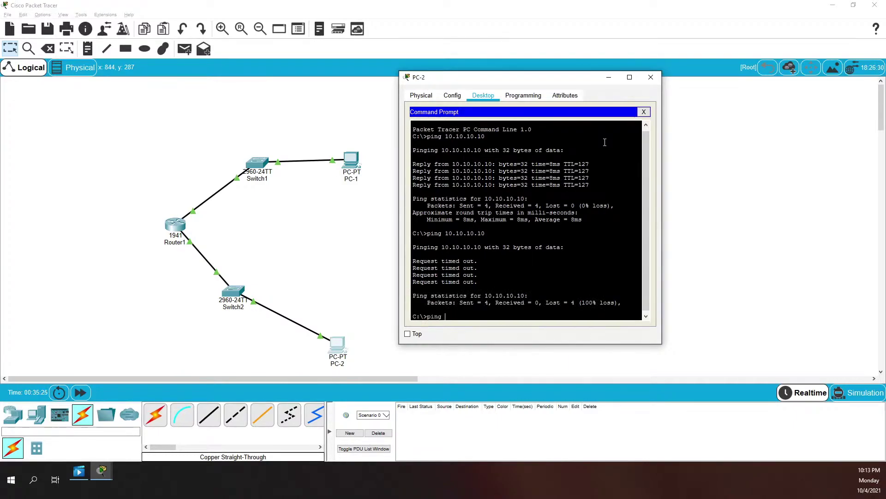
Step: Ping 10.10.20.2 and 10.10.20.1 from PC-2's command prompt to test connectivity within its own subnet
{"action": "key", "text": "BackSpace"}
{"action": "key", "text": "BackSpace"}
{"action": "key", "text": "BackSpace"}
{"action": "key", "text": "BackSpace"}
{"action": "key", "text": "BackSpace"}
{"action": "key", "text": "BackSpace"}
{"action": "key", "text": "Return"}
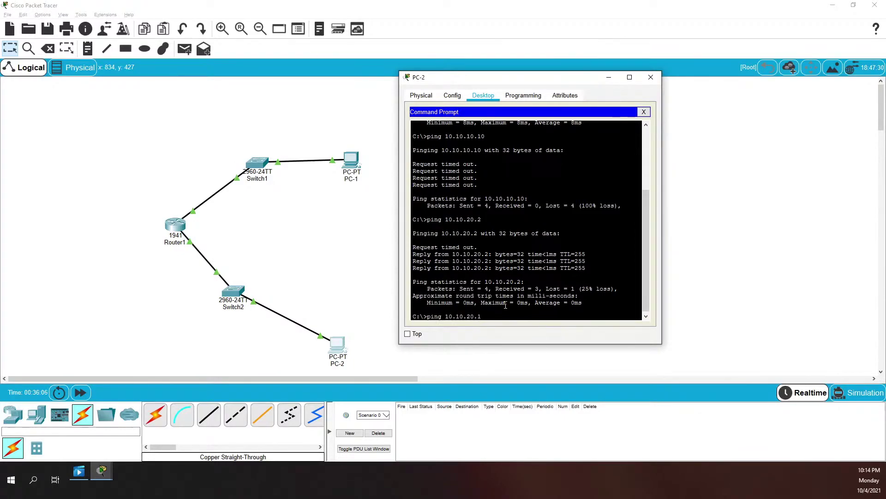
{"action": "key", "text": "Return"}
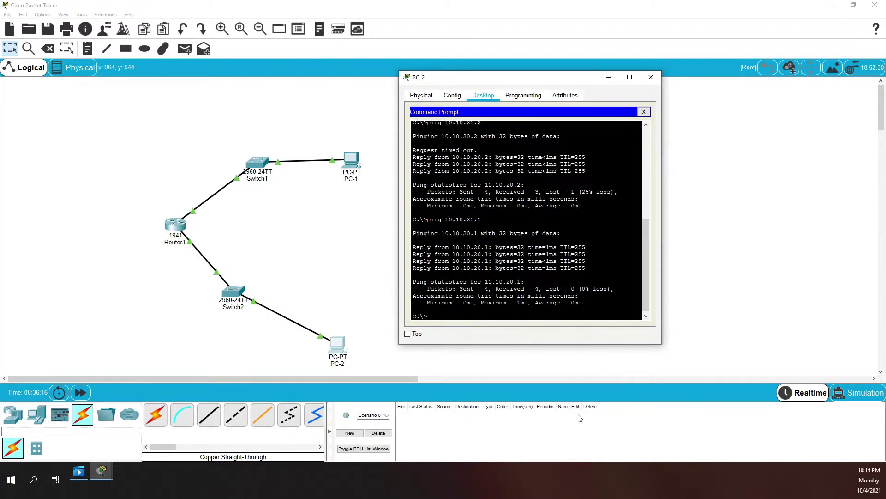
Step: Ping 10.10.10.1, the router's address on the other subnet, from PC-2's command prompt
{"action": "type", "text": "ping 10."}
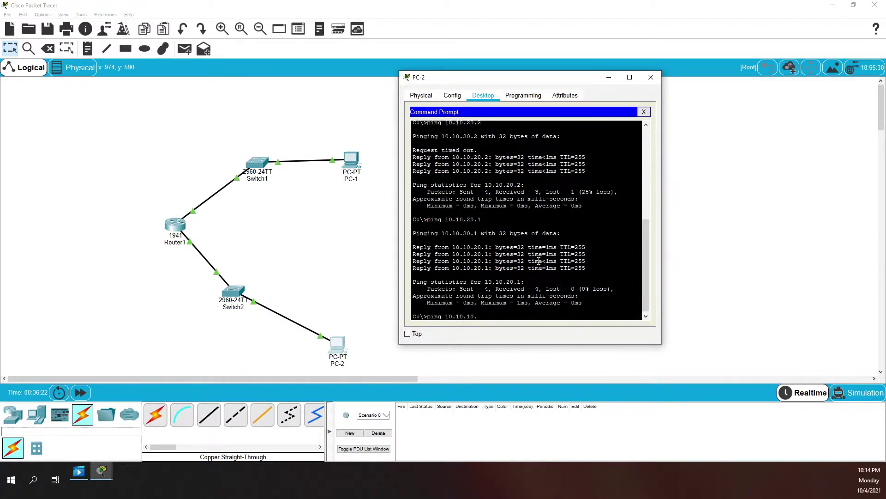
{"action": "type", "text": "10.10.1"}
{"action": "key", "text": "Return"}
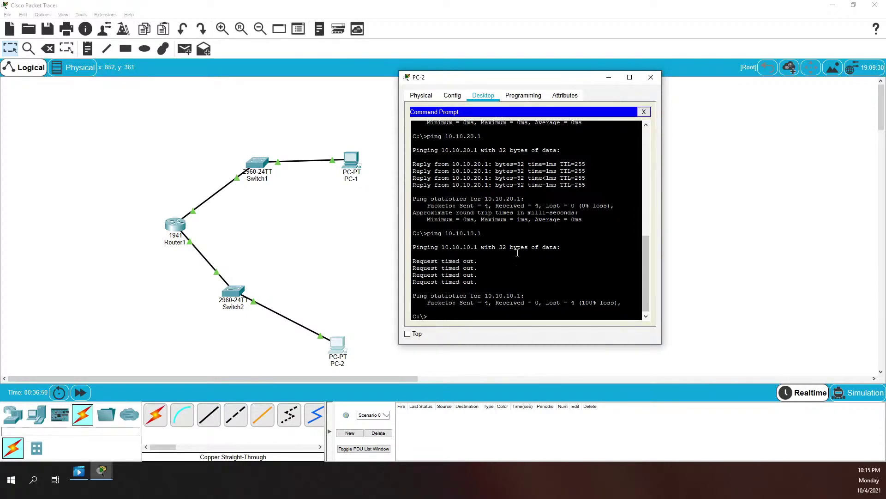
Step: Switch to Simulation mode, rerun the ping to 10.10.10.1 from PC-2, and play the simulation
{"action": "left_click", "coordinate": [853, 396]}
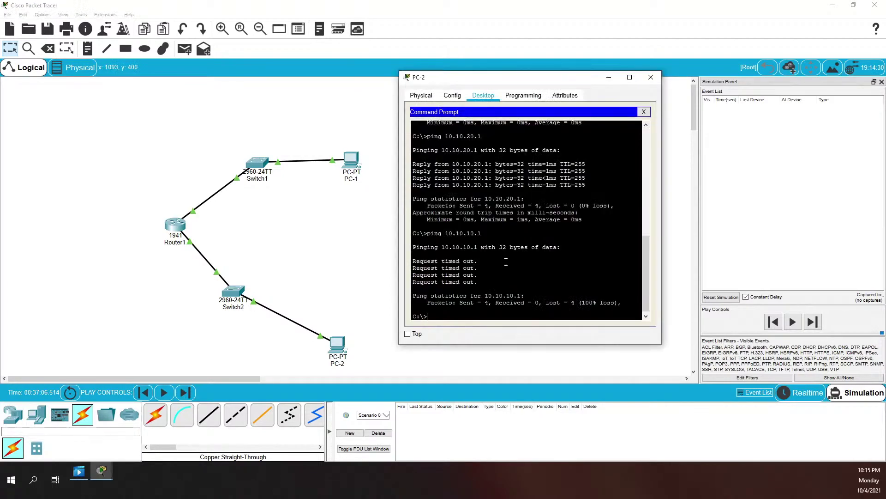
{"action": "key", "text": "Up"}
{"action": "key", "text": "Return"}
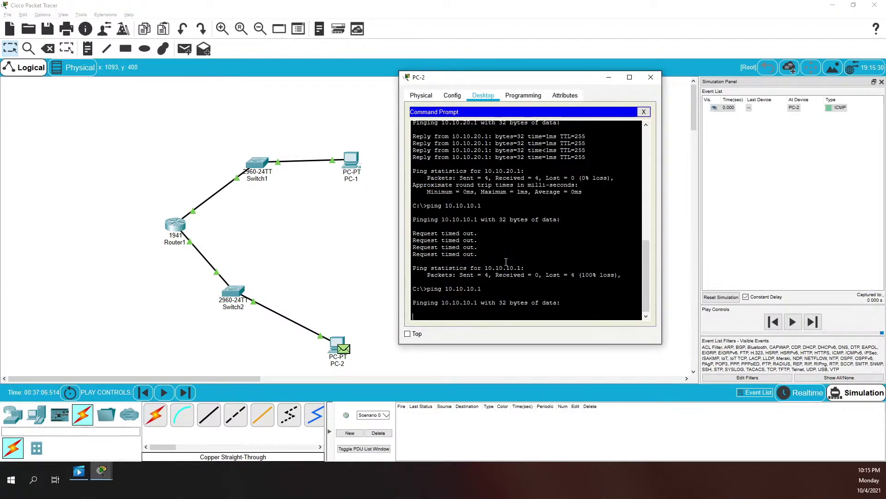
{"action": "left_click", "coordinate": [792, 323]}
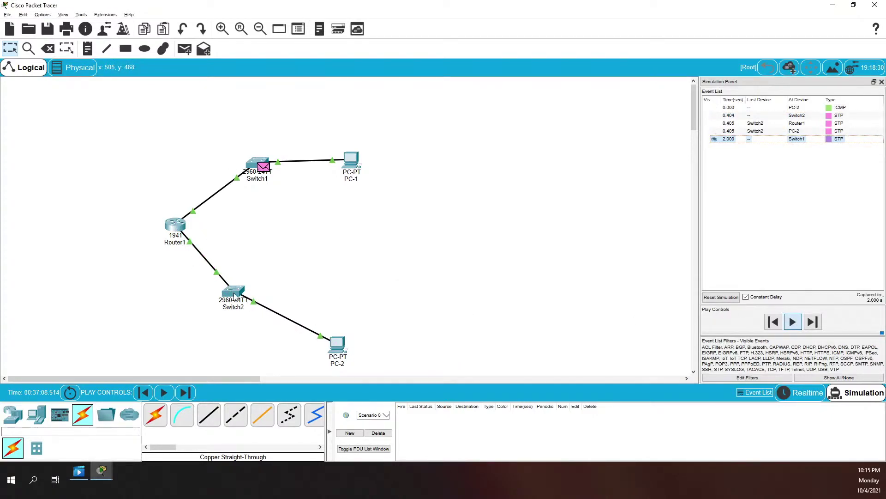
Step: Examine the PDU information of the first ICMP event at PC-2, closing it after reading
{"action": "mouse_move", "coordinate": [234, 293]}
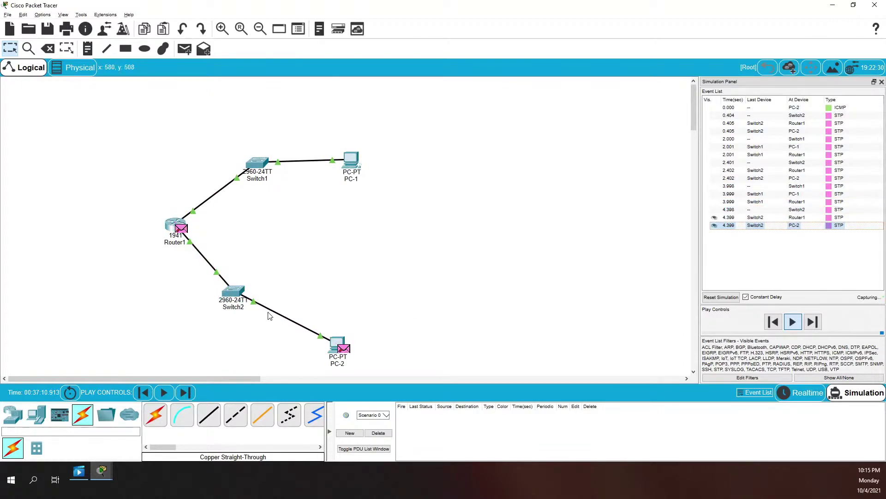
{"action": "left_click", "coordinate": [840, 108]}
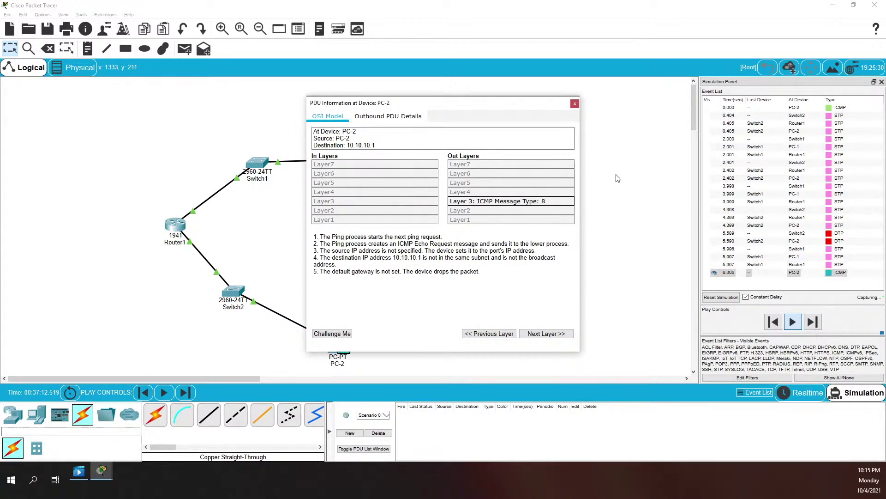
{"action": "left_click", "coordinate": [574, 104]}
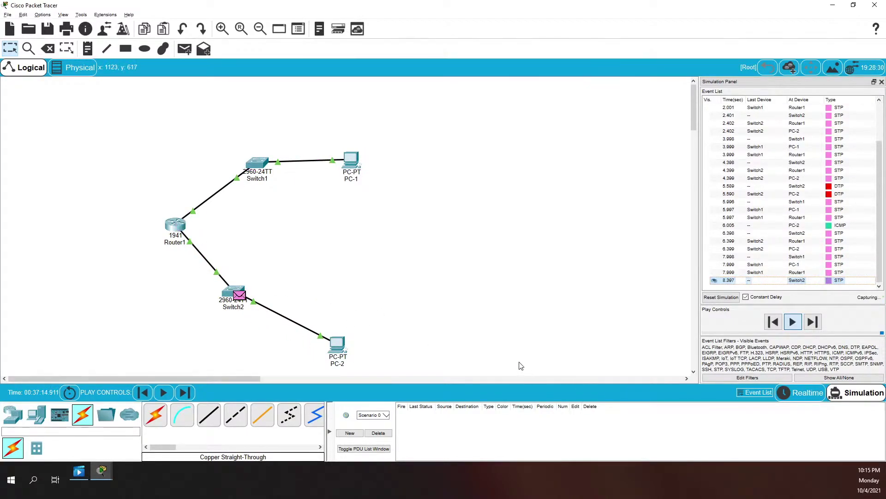
Step: Return the network to Realtime mode and set PC-2's default gateway to 10.10.20.1
{"action": "left_click", "coordinate": [796, 393]}
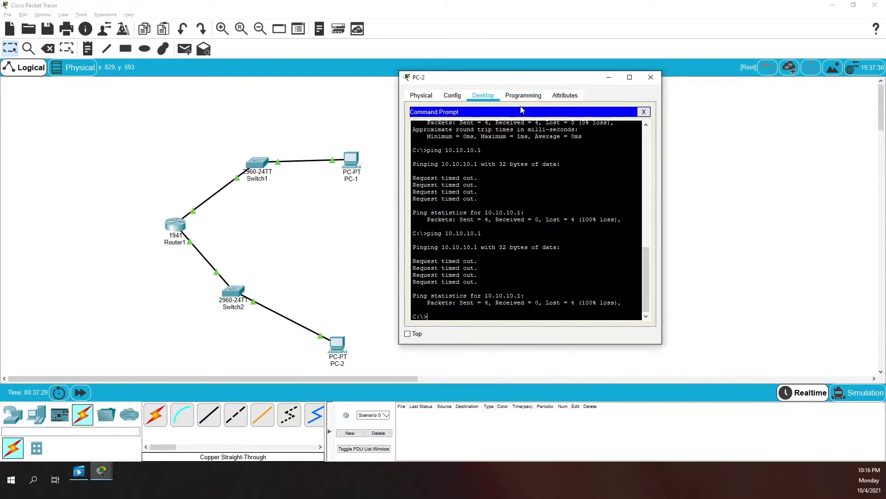
{"action": "left_click", "coordinate": [643, 112]}
{"action": "left_click", "coordinate": [436, 139]}
{"action": "key", "text": "Tab"}
{"action": "key", "text": "Tab"}
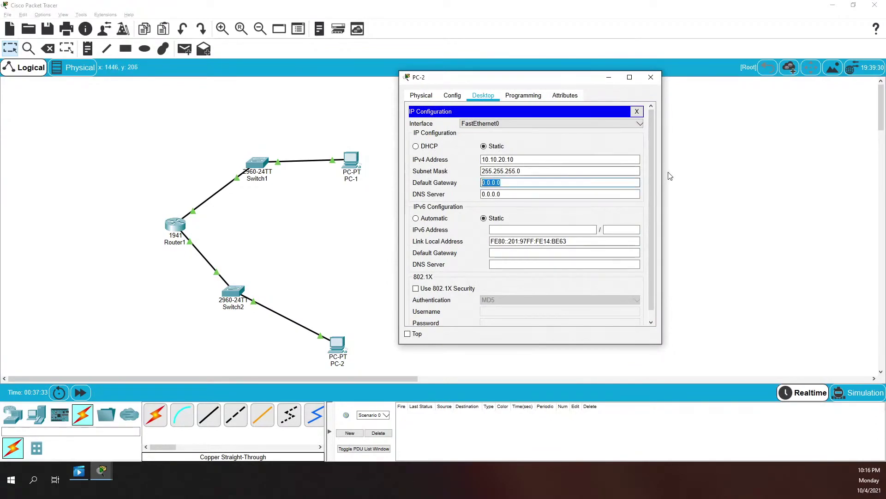
{"action": "type", "text": "10.10."}
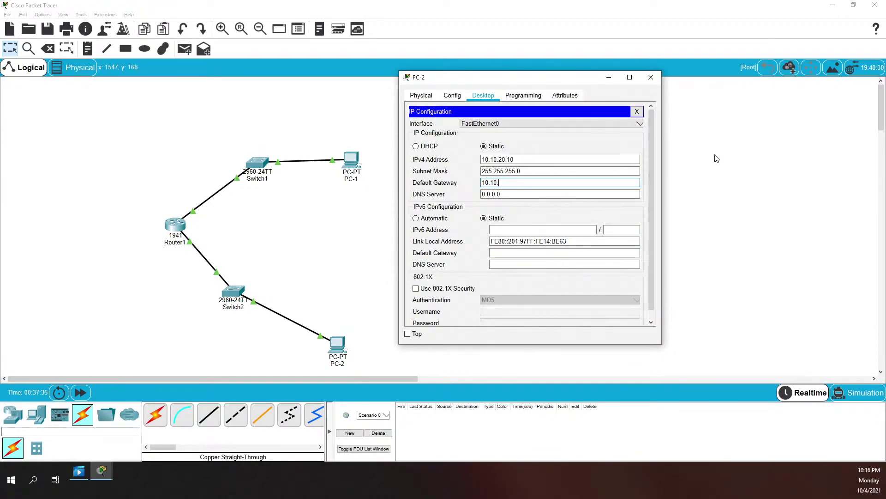
{"action": "type", "text": "20.1"}
{"action": "left_click", "coordinate": [636, 111]}
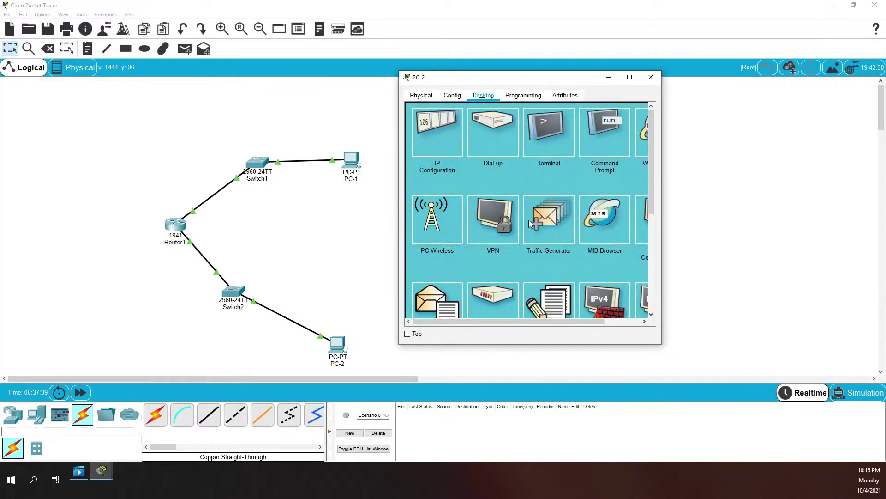
Step: Ping 10.10.10.1 from PC-2's command prompt with the default gateway restored
{"action": "left_click", "coordinate": [591, 127]}
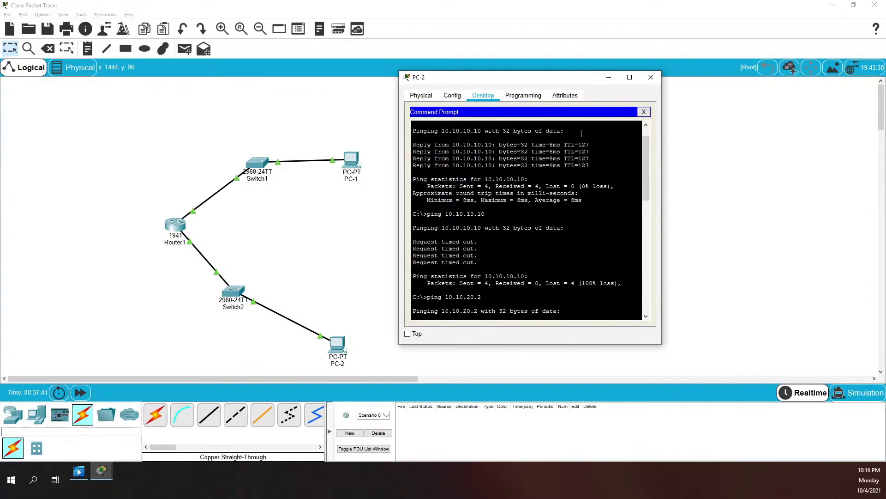
{"action": "scroll", "coordinate": [563, 238], "scroll_direction": "down", "scroll_amount": 10}
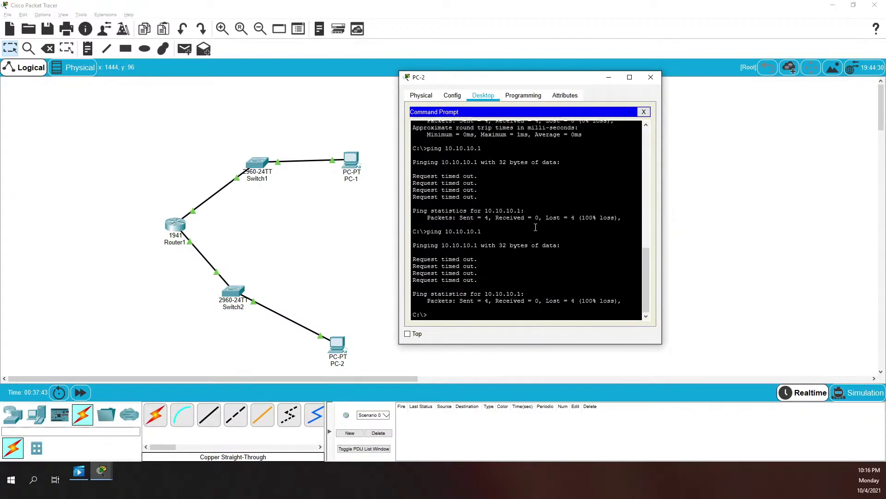
{"action": "type", "text": "ping 10.10.10.1"}
{"action": "key", "text": "Return"}
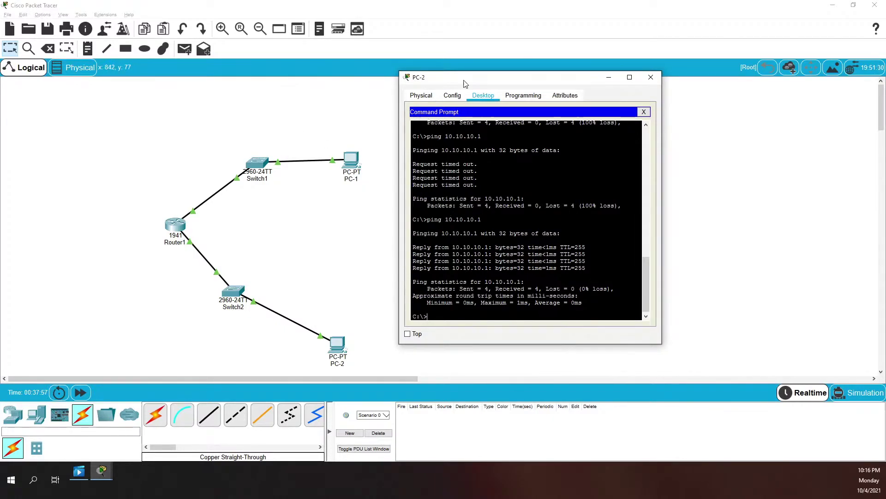
Step: Open PC-2's IP configuration and set its subnet mask to 255.0.0.0
{"action": "left_click", "coordinate": [644, 111]}
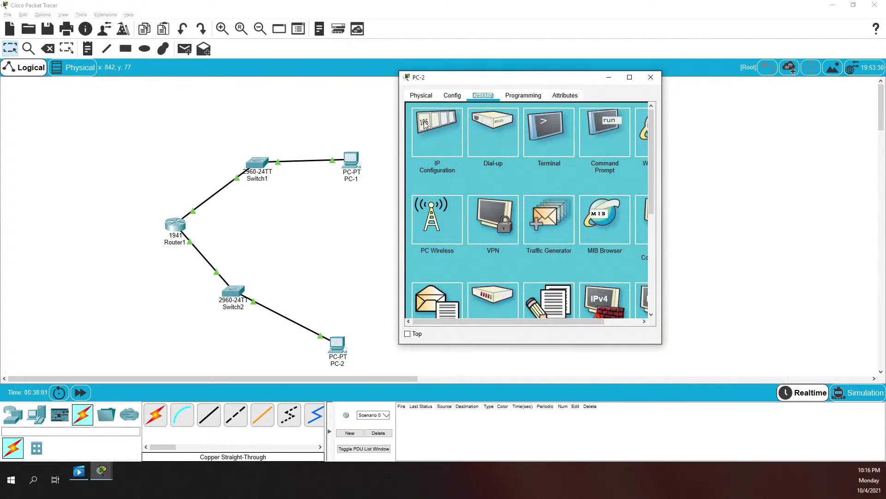
{"action": "left_click", "coordinate": [441, 125]}
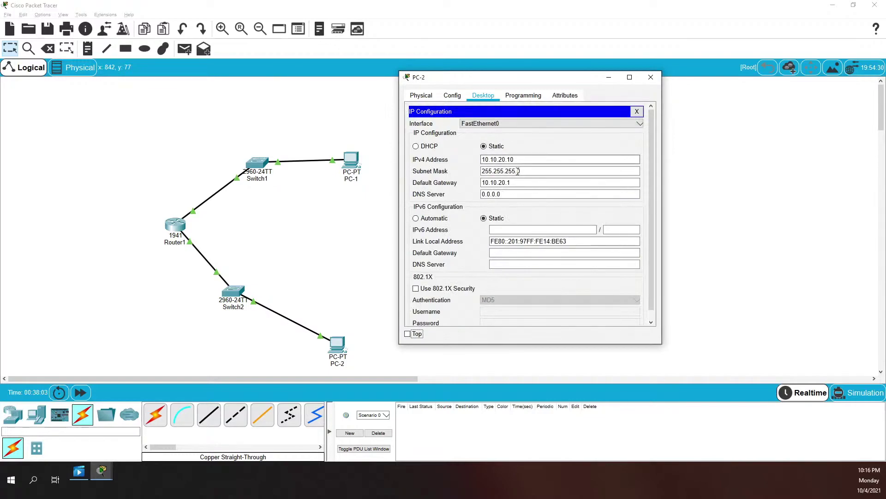
{"action": "type", "text": "255.0.0"}
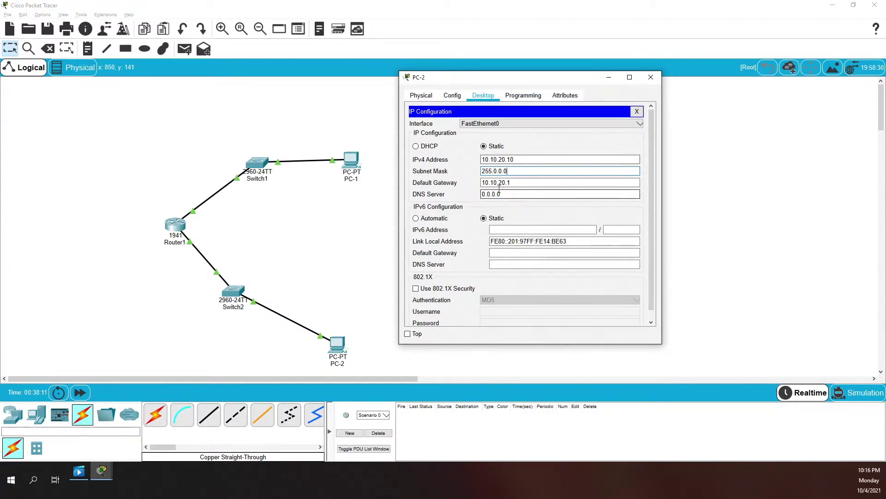
Step: Close PC-2's IP configuration and ping 10.10.10.1 from its command prompt
{"action": "left_click", "coordinate": [637, 113]}
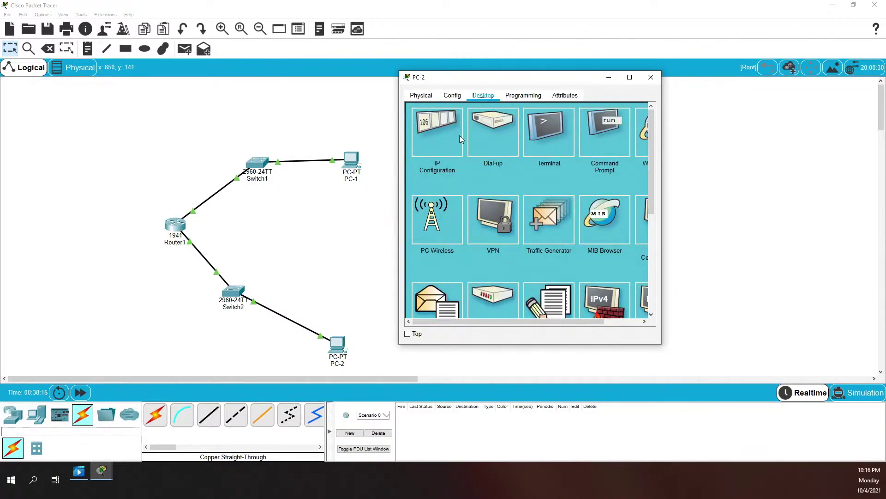
{"action": "left_click", "coordinate": [555, 131]}
{"action": "left_click", "coordinate": [642, 113]}
{"action": "left_click", "coordinate": [550, 135]}
{"action": "left_click", "coordinate": [643, 113]}
{"action": "left_click", "coordinate": [605, 127]}
{"action": "key", "text": "Up"}
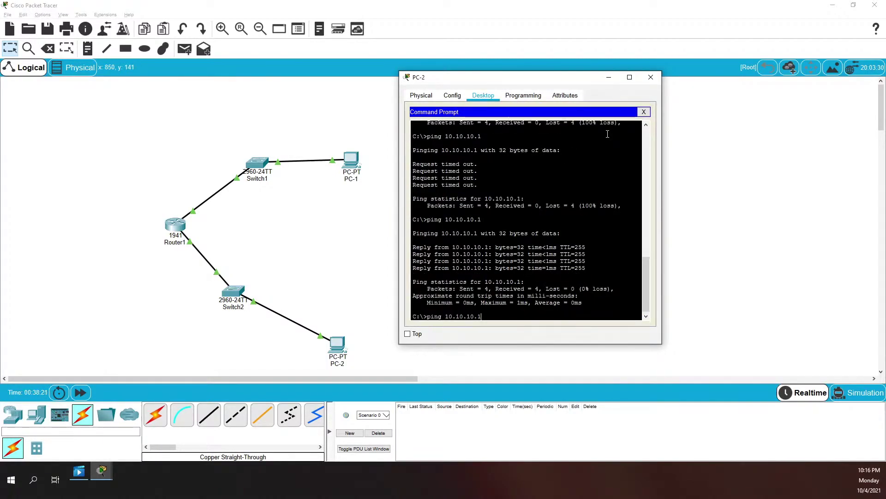
{"action": "key", "text": "Return"}
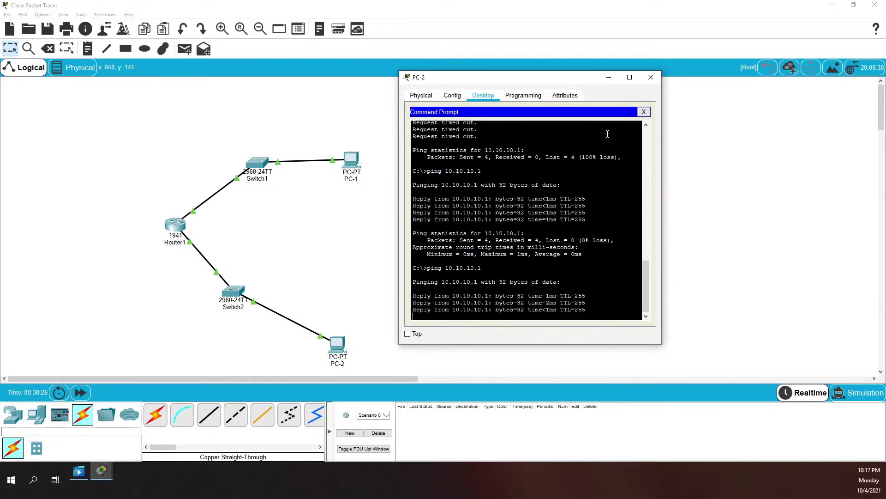
Step: Ping PC-1 at 10.10.10.10 from PC-2's command prompt
{"action": "key", "text": "Up"}
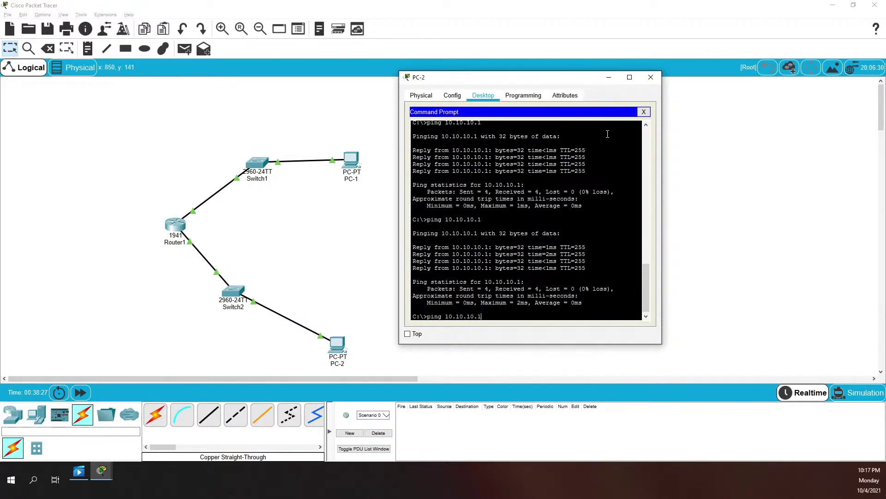
{"action": "type", "text": "10"}
{"action": "key", "text": "Return"}
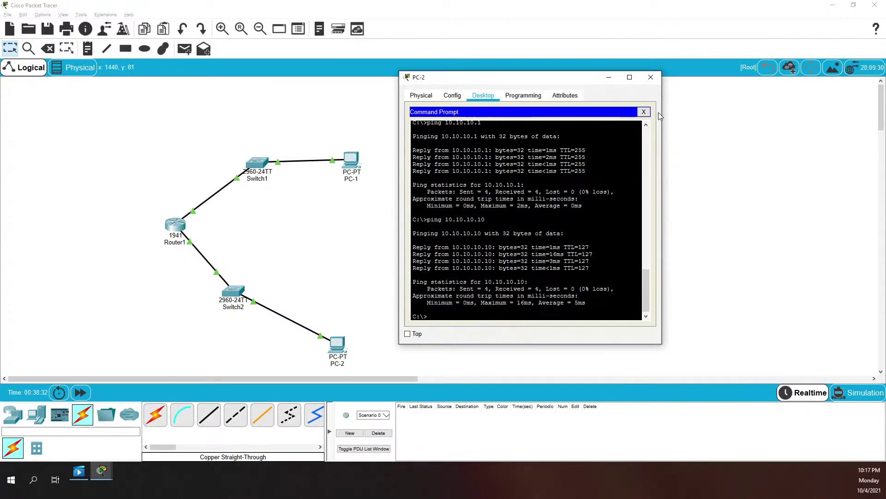
Step: Reopen PC-2's IP configuration and set the subnet mask to 255.255.255.0
{"action": "left_click", "coordinate": [644, 112]}
{"action": "left_click", "coordinate": [437, 131]}
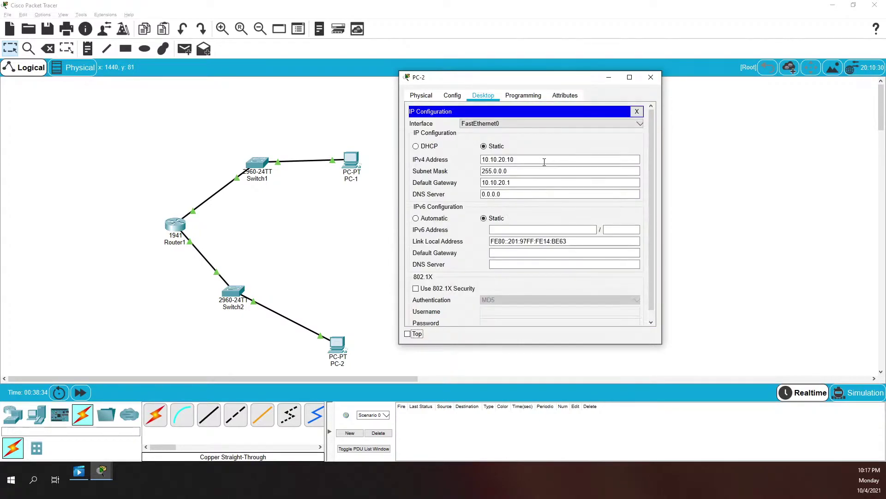
{"action": "left_click", "coordinate": [534, 172]}
{"action": "type", "text": "215"}
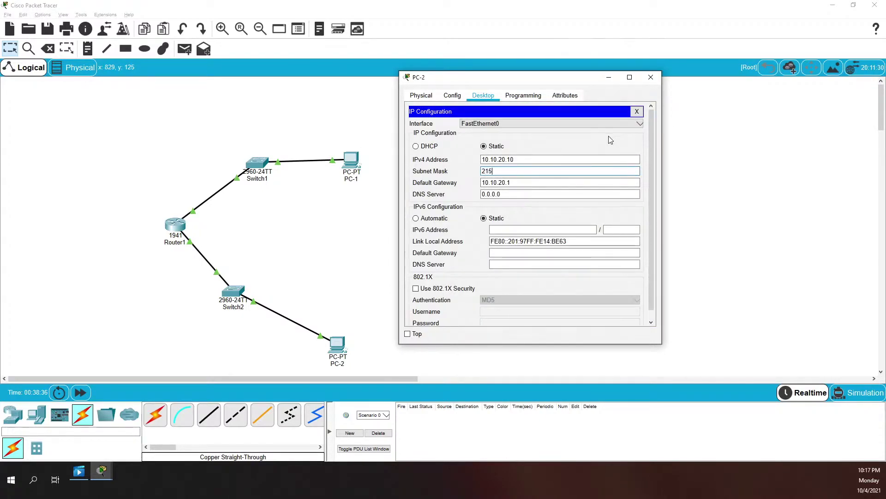
{"action": "key", "text": "BackSpace"}
{"action": "type", "text": "55.255.255.0"}
Step: Ping 10.10.10.10 from PC-2's command prompt with the corrected subnet mask
{"action": "left_click", "coordinate": [636, 111]}
{"action": "left_click", "coordinate": [599, 131]}
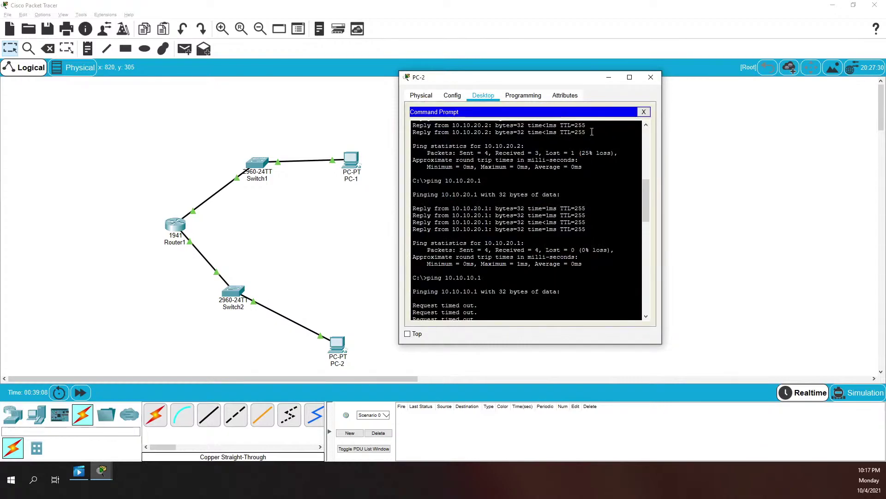
{"action": "key", "text": "Up"}
{"action": "key", "text": "Return"}
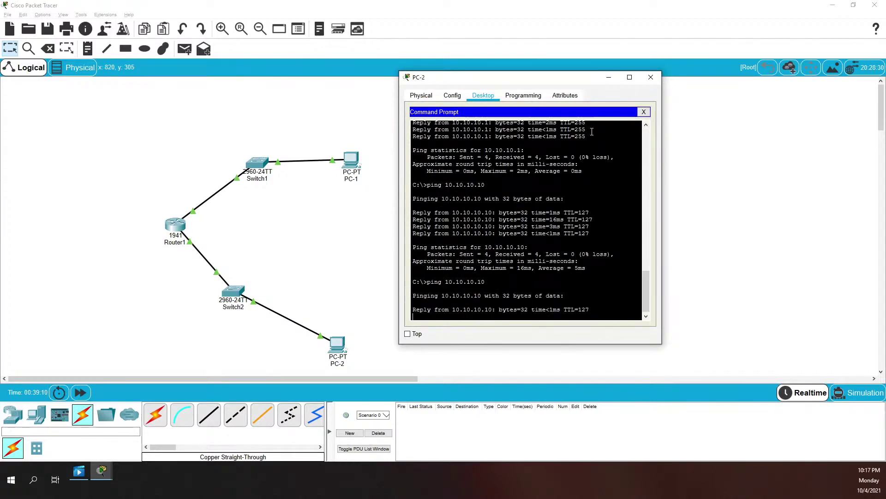
Step: Open Switch2's command line and ping Switch1 at 10.10.10.2 twice
{"action": "left_click", "coordinate": [233, 292]}
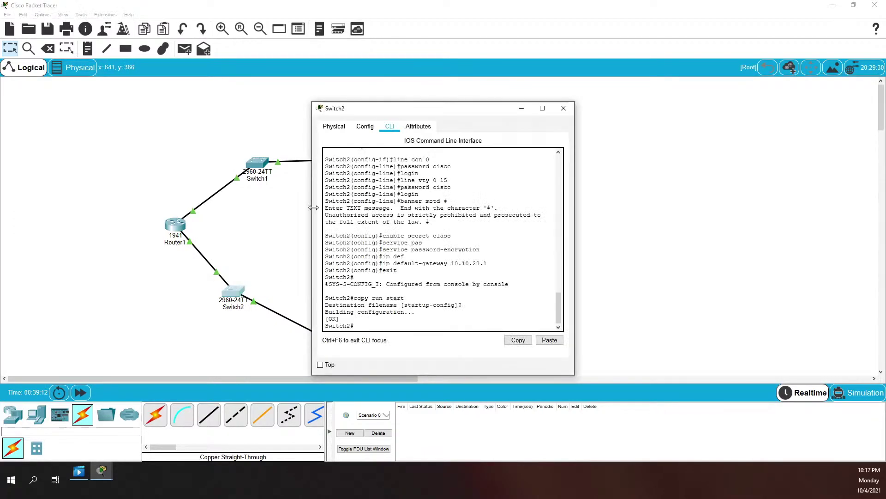
{"action": "type", "text": "ping 10.10.10.2"}
{"action": "key", "text": "Return"}
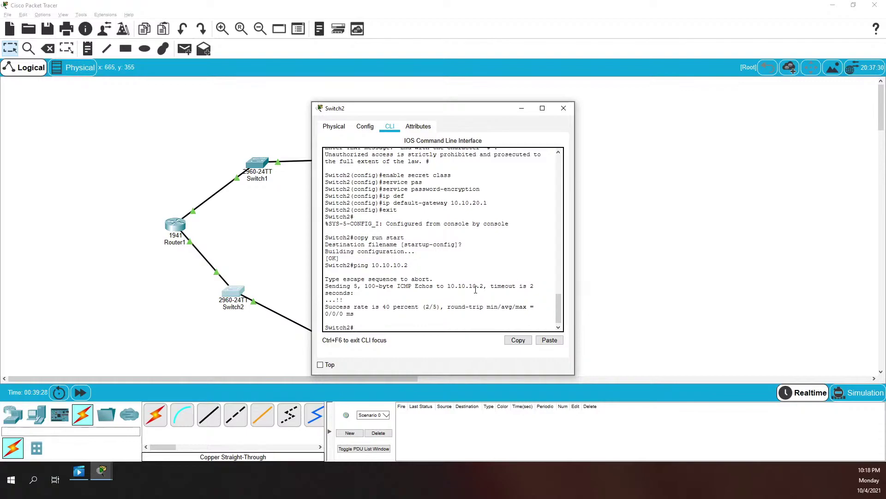
{"action": "key", "text": "Up"}
{"action": "key", "text": "Return"}
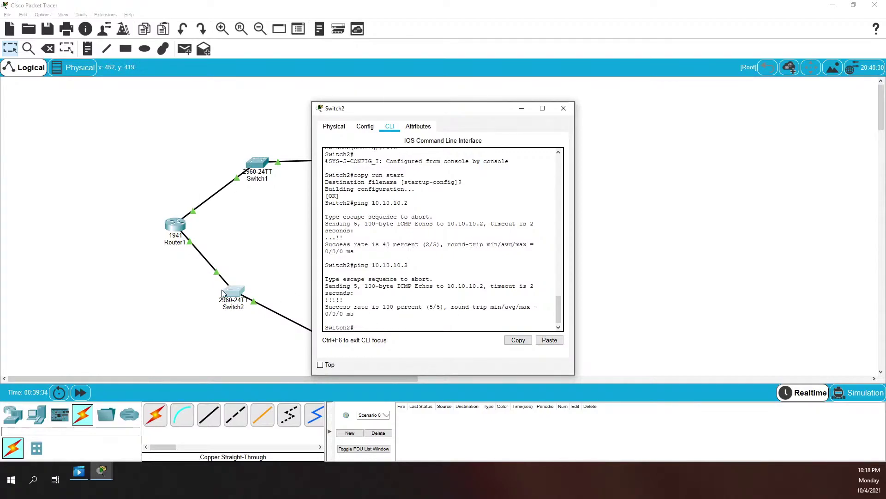
Step: Ping 10.10.20.2 from Switch1's command line and move its window clear of the topology
{"action": "left_click", "coordinate": [258, 165]}
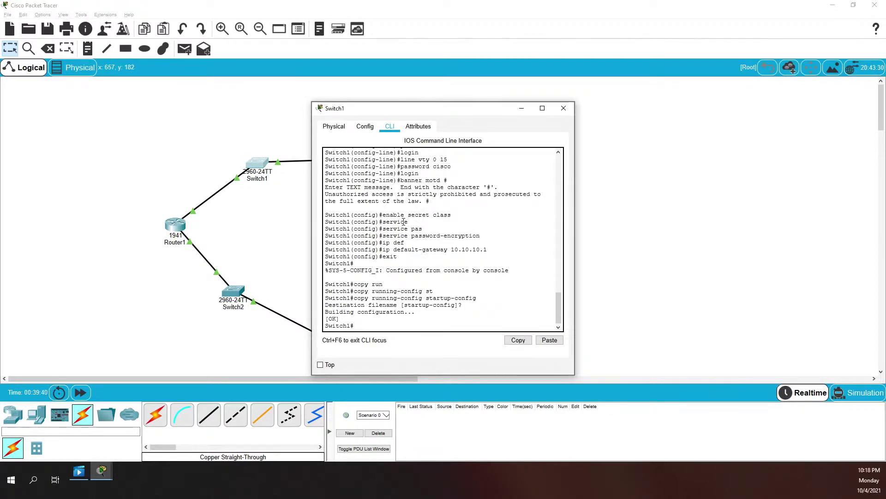
{"action": "type", "text": "ping 10.10.20.2"}
{"action": "key", "text": "Return"}
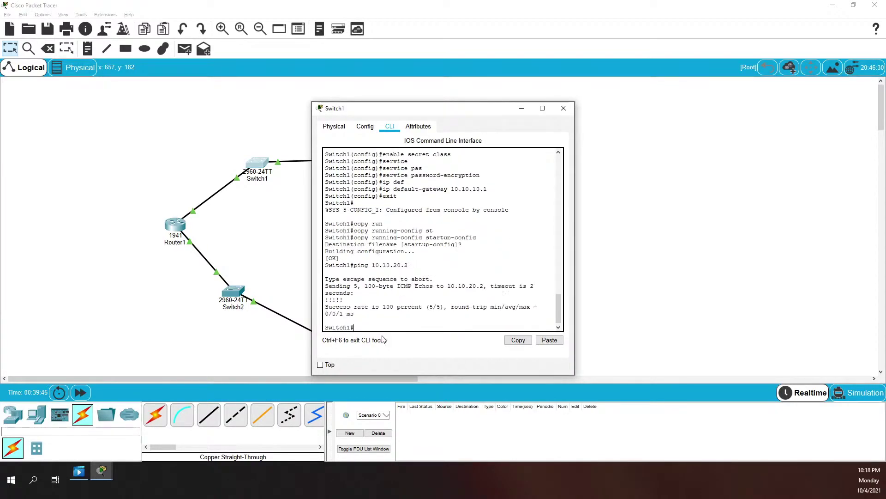
{"action": "left_click_drag", "start_coordinate": [418, 114], "coordinate": [556, 112]}
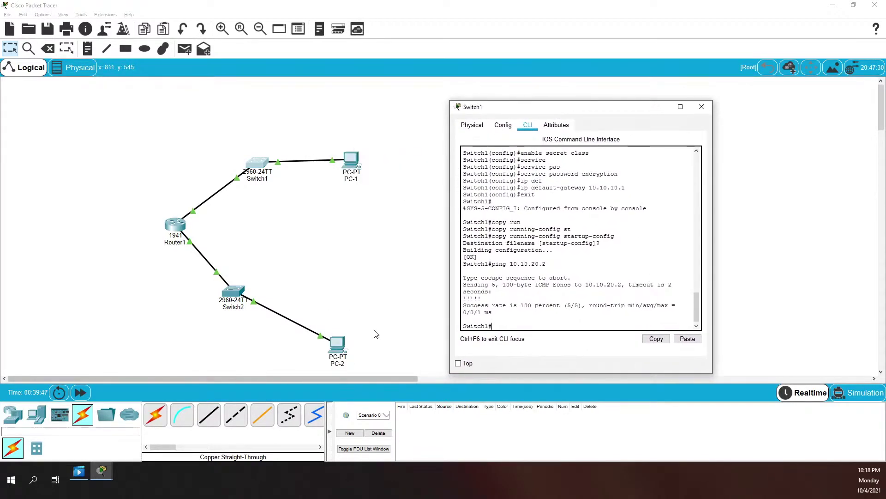
Step: Log in to Router1's console with the line password and enter privileged mode with the enable password
{"action": "left_click", "coordinate": [179, 227]}
{"action": "key", "text": "Return"}
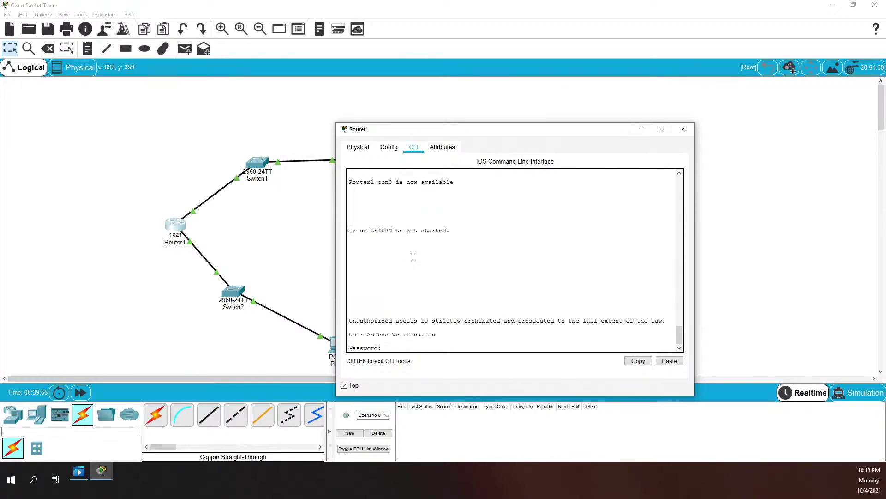
{"action": "key", "text": "Return"}
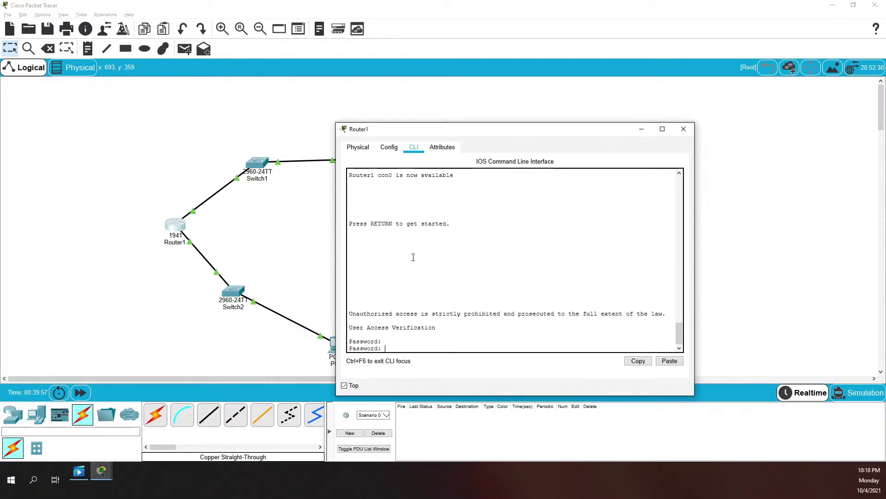
{"action": "key", "text": "Return"}
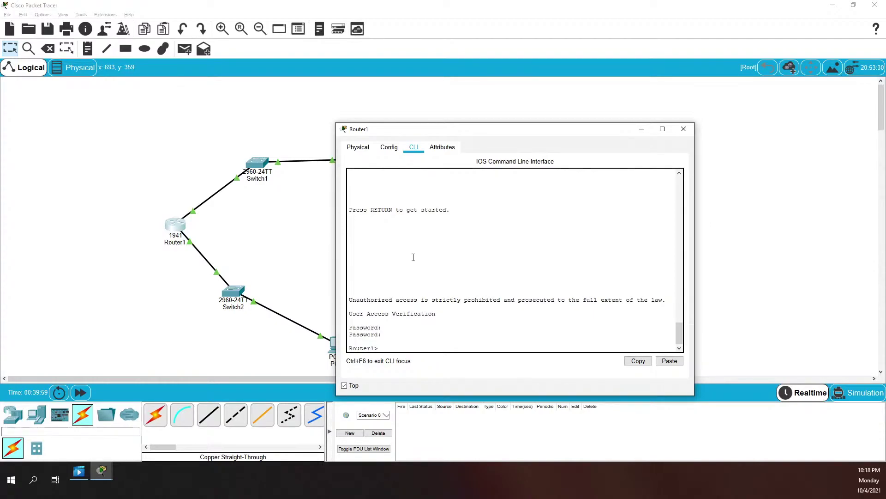
{"action": "type", "text": "en"}
{"action": "key", "text": "Return"}
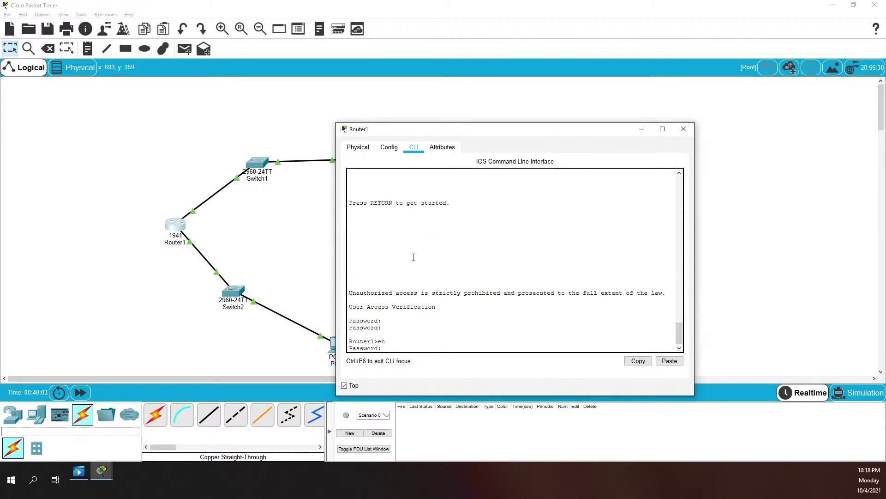
{"action": "key", "text": "Return"}
{"action": "type", "text": "cisc"}
{"action": "key", "text": "BackSpace"}
{"action": "key", "text": "BackSpace"}
{"action": "key", "text": "BackSpace"}
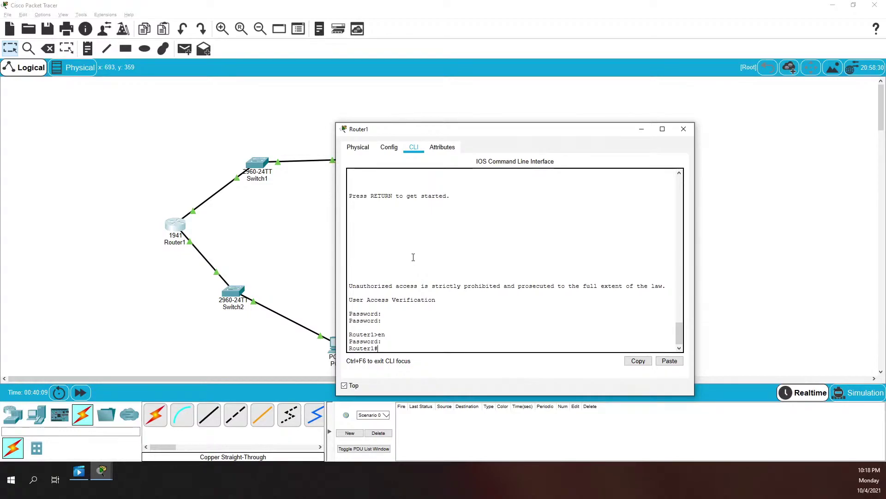
Step: Show the IP routing table on Router1 and examine its connected and local routes
{"action": "type", "text": "show"}
{"action": "type", "text": " i"}
{"action": "type", "text": "p route"}
{"action": "key", "text": "Return"}
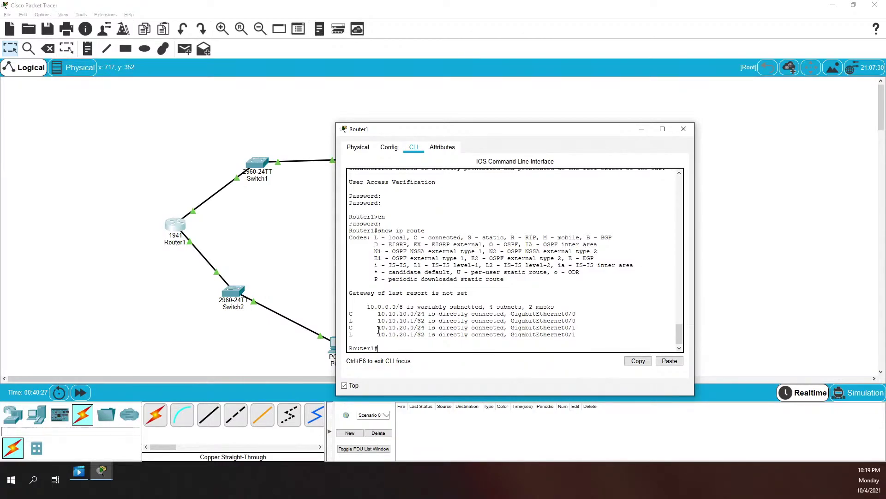
{"action": "left_click_drag", "start_coordinate": [350, 327], "coordinate": [462, 327]}
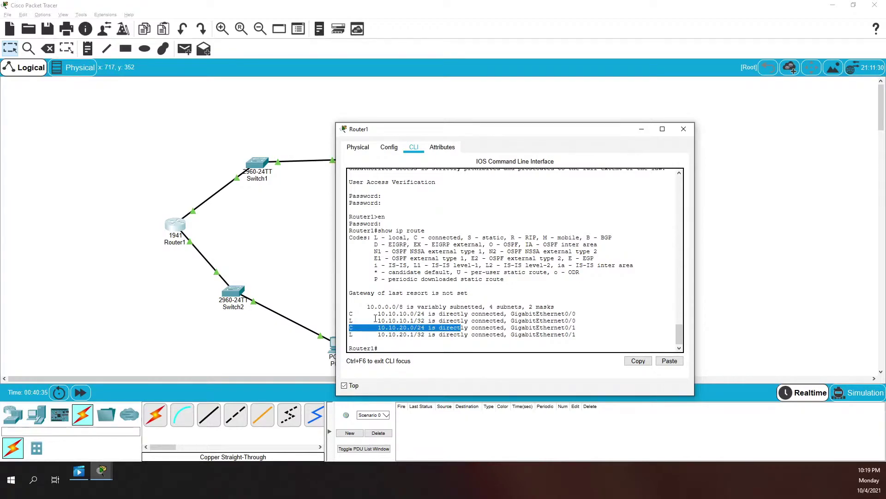
{"action": "left_click_drag", "start_coordinate": [350, 314], "coordinate": [475, 314]}
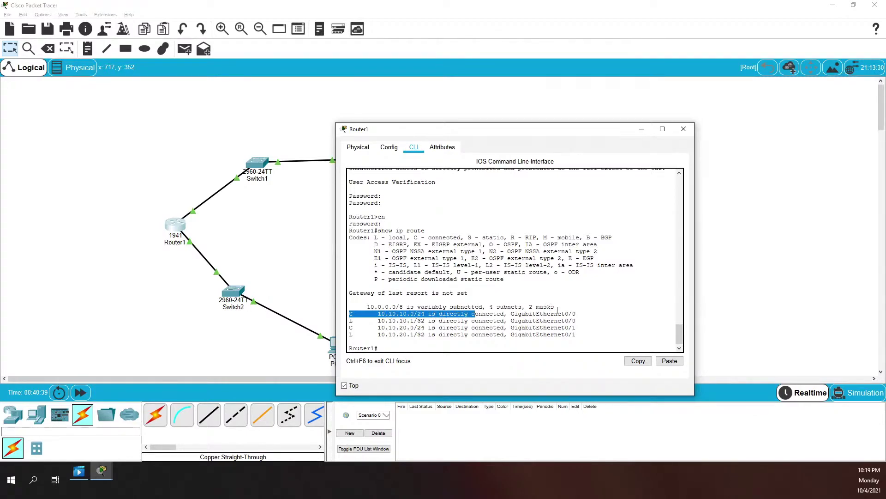
{"action": "left_click_drag", "start_coordinate": [371, 320], "coordinate": [498, 320]}
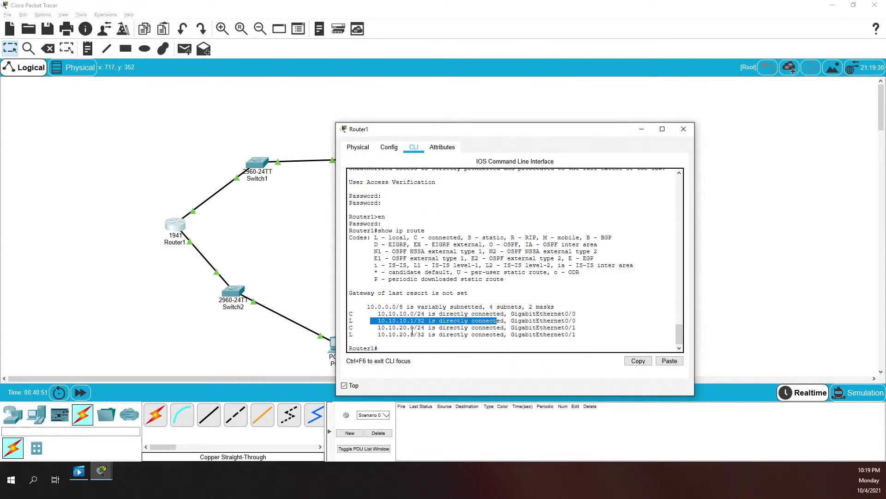
Step: Ping both PCs, 10.10.10.10 and 10.10.20.10, from Router1's command line
{"action": "left_click", "coordinate": [463, 267]}
{"action": "type", "text": "ping 10.10.10."}
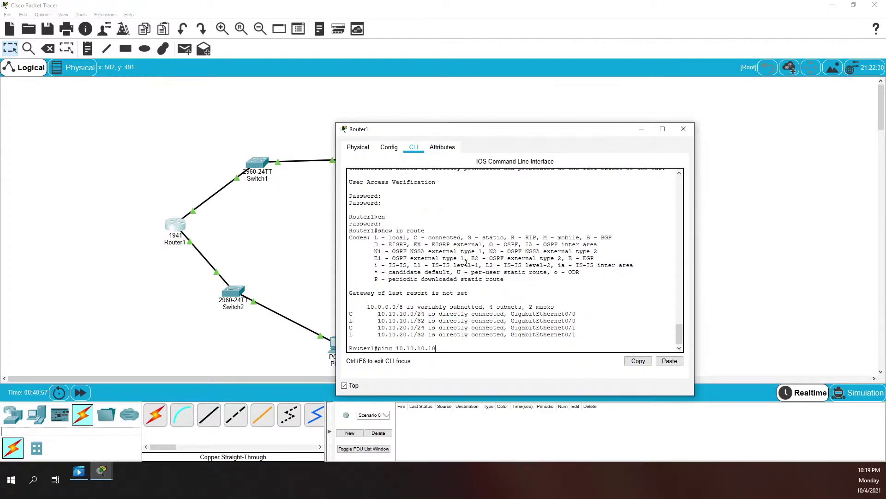
{"action": "type", "text": "10"}
{"action": "key", "text": "Return"}
{"action": "type", "text": "ping 10.10"}
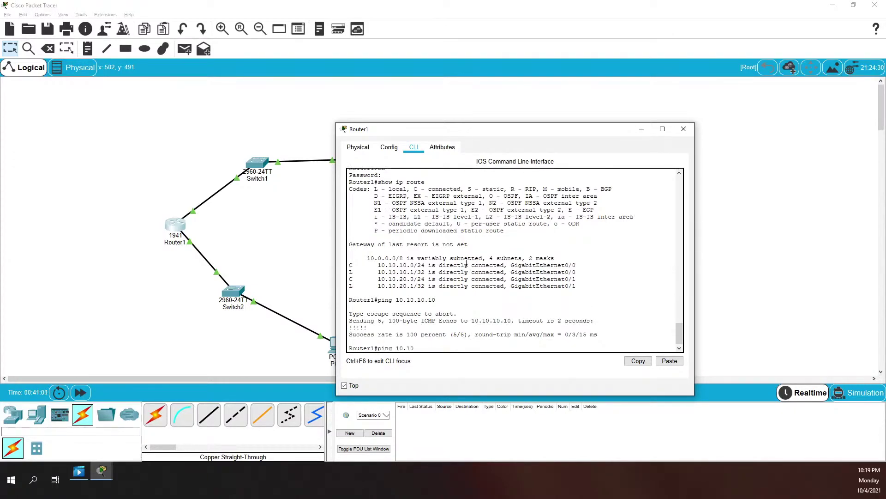
{"action": "type", "text": ".20.10"}
{"action": "key", "text": "Return"}
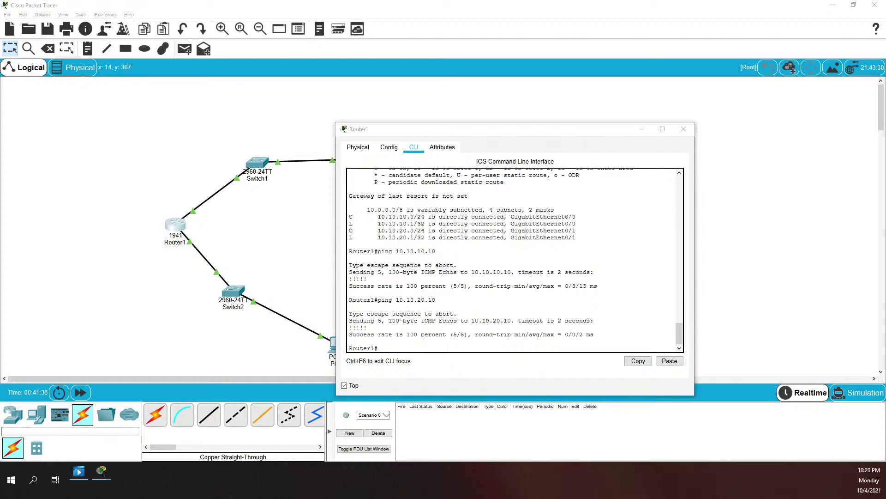
Step: Exit Router1's console session and log back in with the console password
{"action": "left_click", "coordinate": [443, 311]}
{"action": "type", "text": "exit"}
{"action": "key", "text": "Return"}
{"action": "key", "text": "Return"}
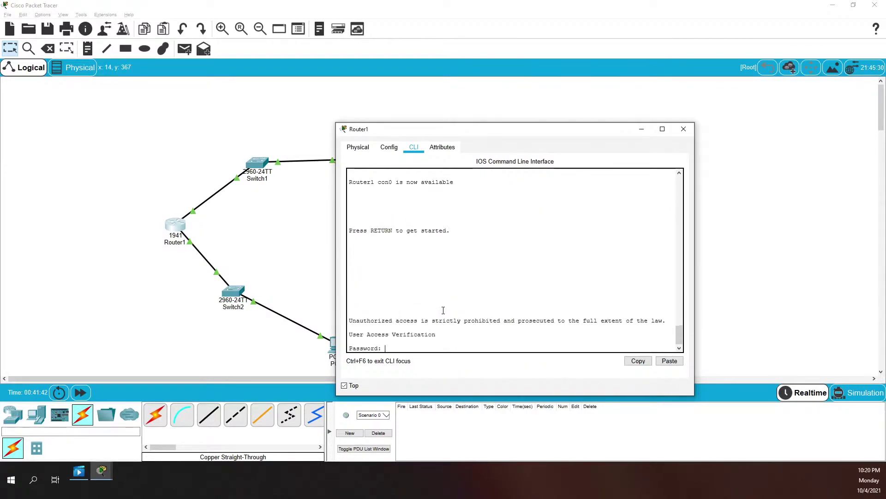
{"action": "key", "text": "Return"}
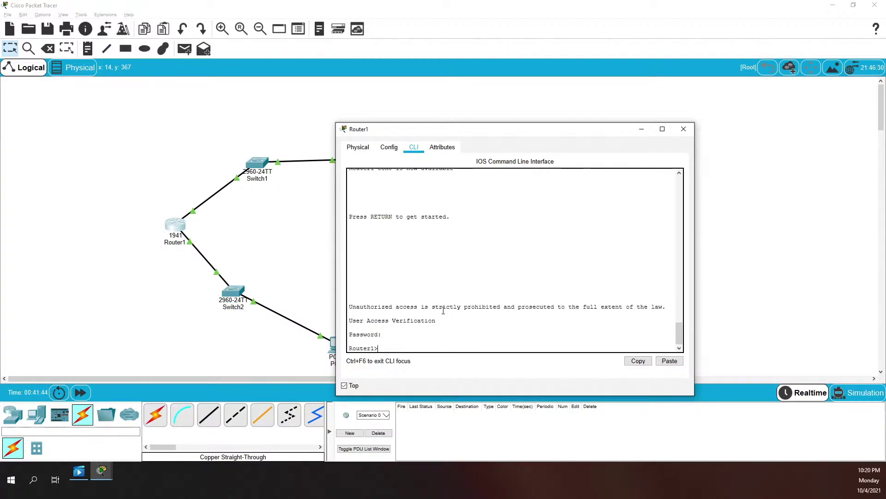
Step: Enter privileged mode on Router1 with the enable password, and exit back to the console login
{"action": "type", "text": "en"}
{"action": "key", "text": "Return"}
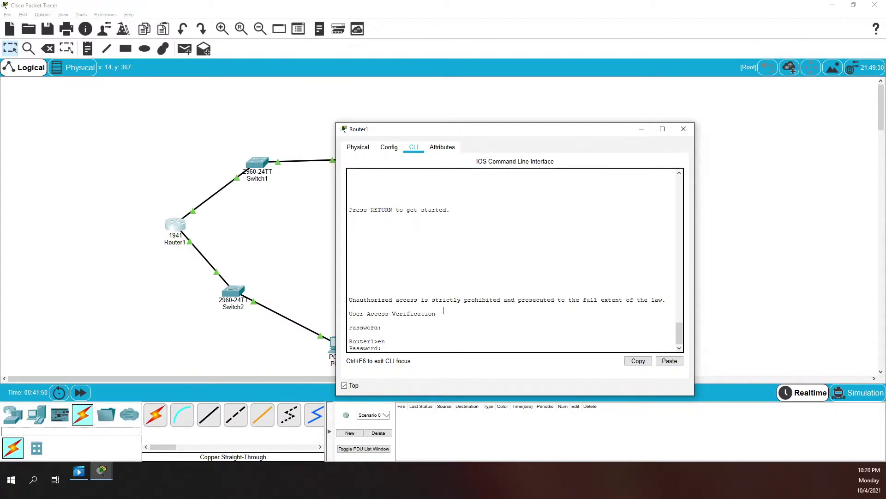
{"action": "key", "text": "Return"}
{"action": "key", "text": "Return"}
{"action": "key", "text": "Return"}
{"action": "key", "text": "Return"}
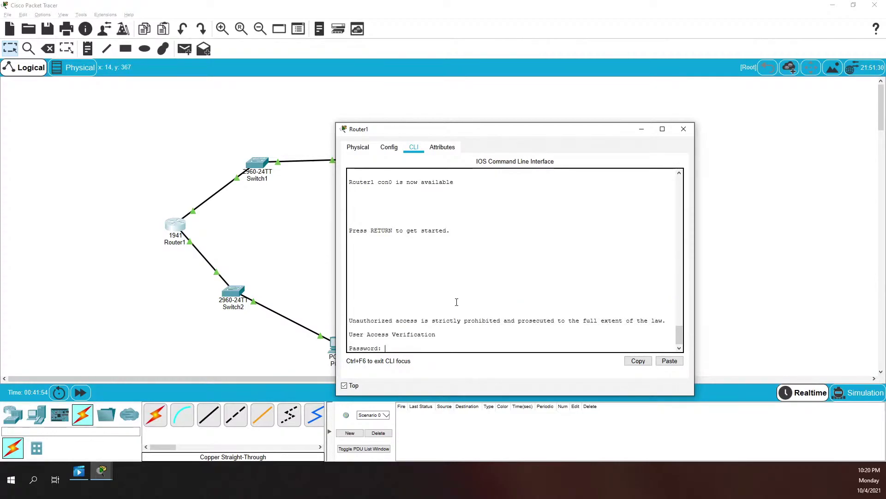
Step: Log in to Router1 with the console password and try the show and help commands in user mode
{"action": "key", "text": "Return"}
{"action": "type", "text": "chsshow"}
{"action": "key", "text": "Return"}
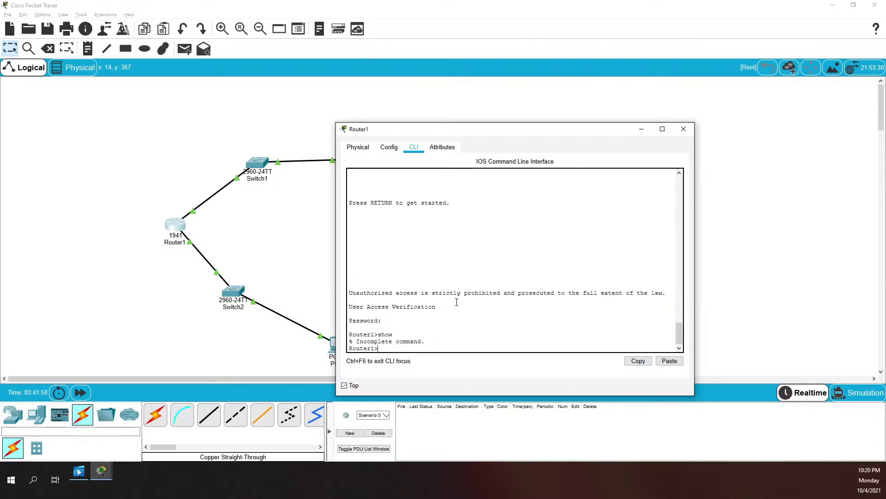
{"action": "type", "text": "help"}
{"action": "key", "text": "Return"}
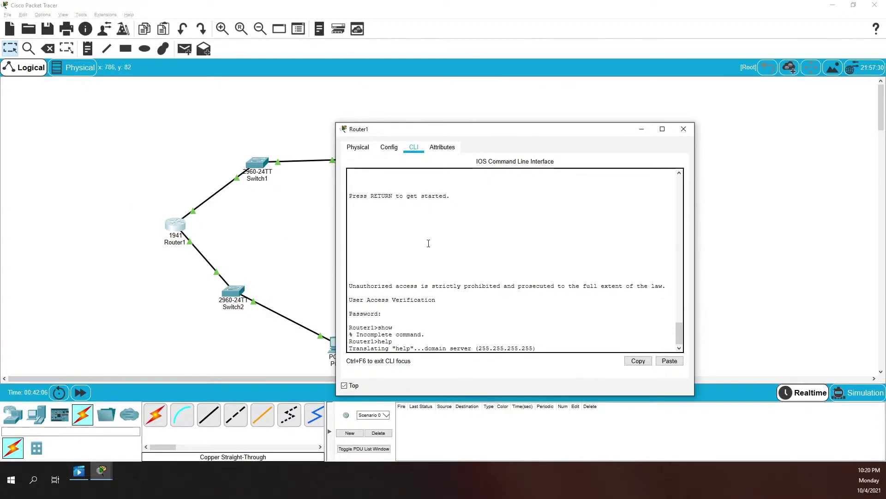
Step: Switch the network to Simulation mode and back to Realtime mode, returning to Router1's command line
{"action": "left_click", "coordinate": [852, 395]}
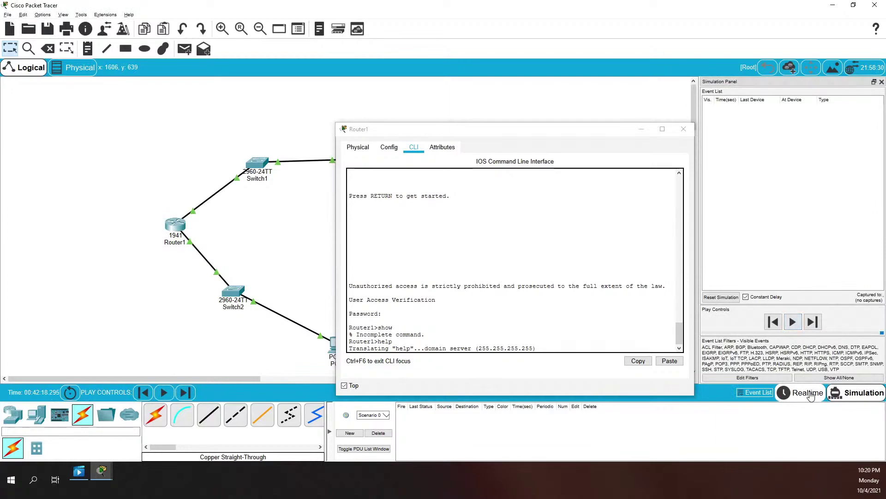
{"action": "left_click", "coordinate": [808, 393]}
{"action": "left_click", "coordinate": [505, 298]}
Step: Exit Switch2's command-line session and log back in with the console password
{"action": "left_click_drag", "start_coordinate": [493, 138], "coordinate": [571, 143]}
{"action": "left_click", "coordinate": [241, 290]}
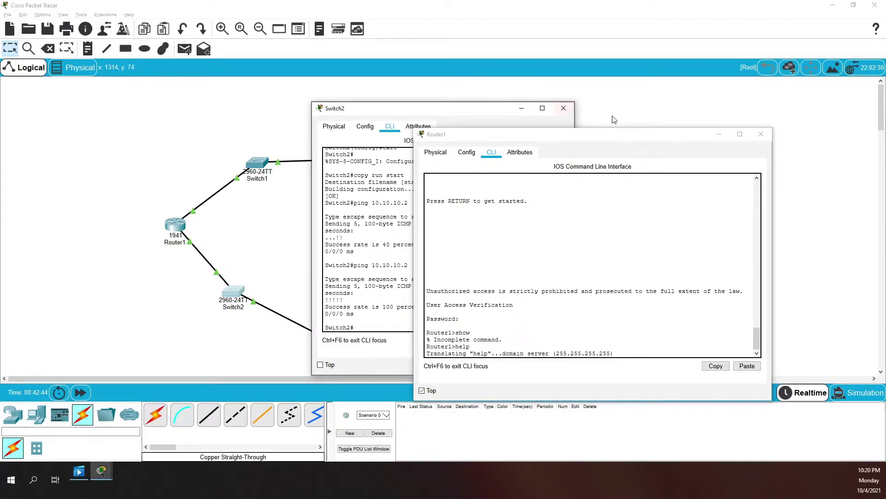
{"action": "left_click", "coordinate": [719, 134]}
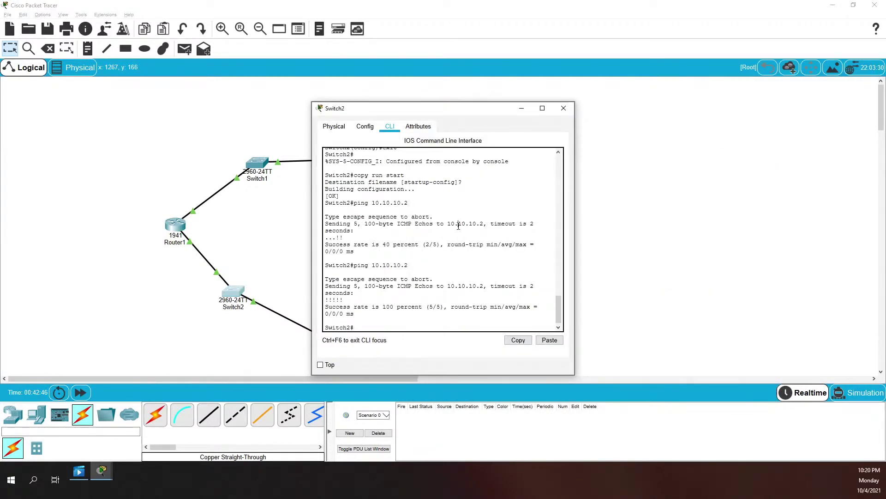
{"action": "type", "text": "xit"}
{"action": "key", "text": "Return"}
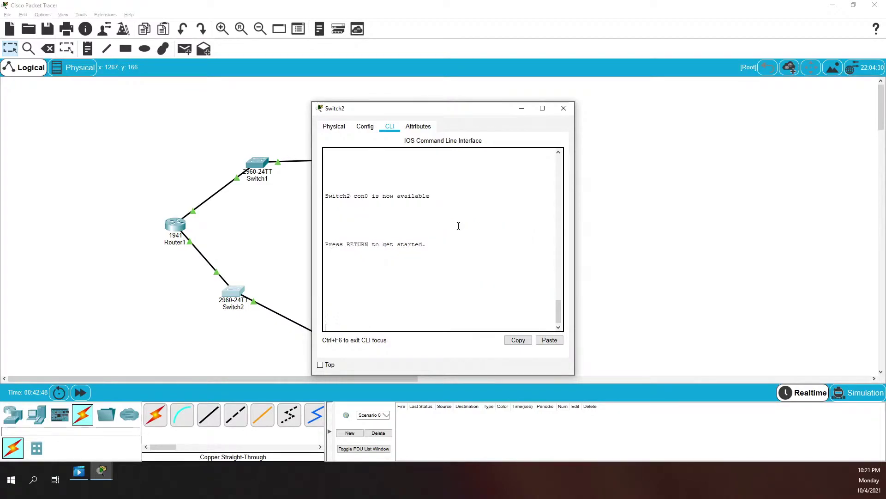
{"action": "key", "text": "Return"}
{"action": "key", "text": "Return"}
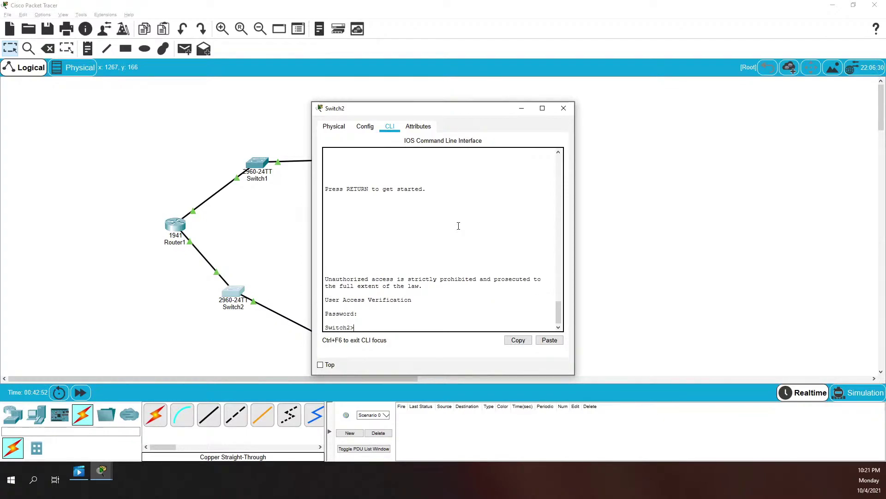
Step: List Switch2's user-mode commands with ? and highlight the exit and logout entries
{"action": "type", "text": "?"}
{"action": "key", "text": "Return"}
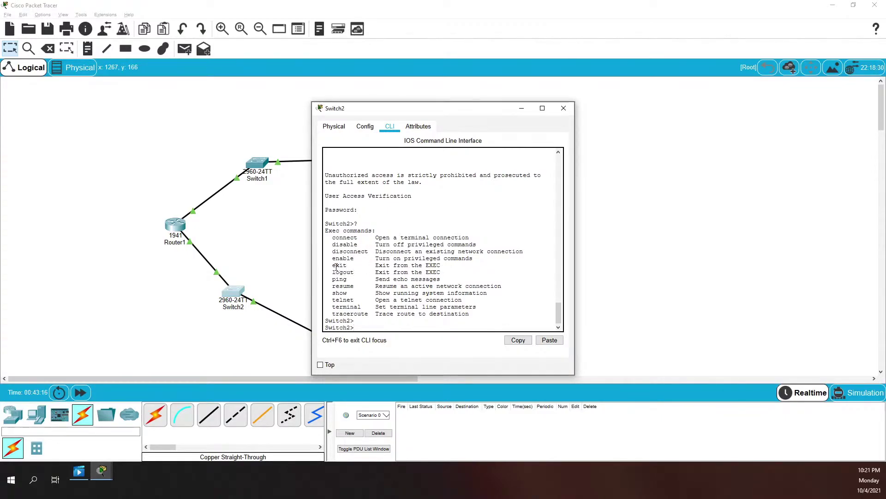
{"action": "left_click_drag", "start_coordinate": [441, 272], "coordinate": [329, 266]}
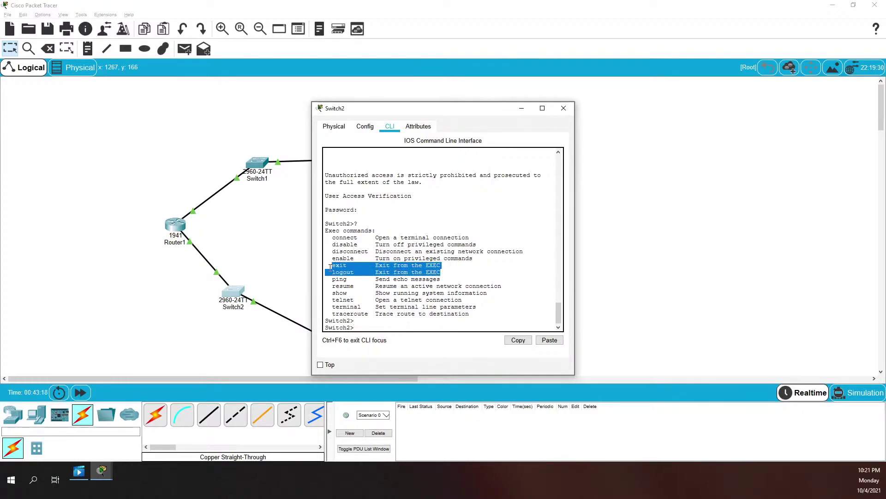
{"action": "left_click", "coordinate": [351, 279]}
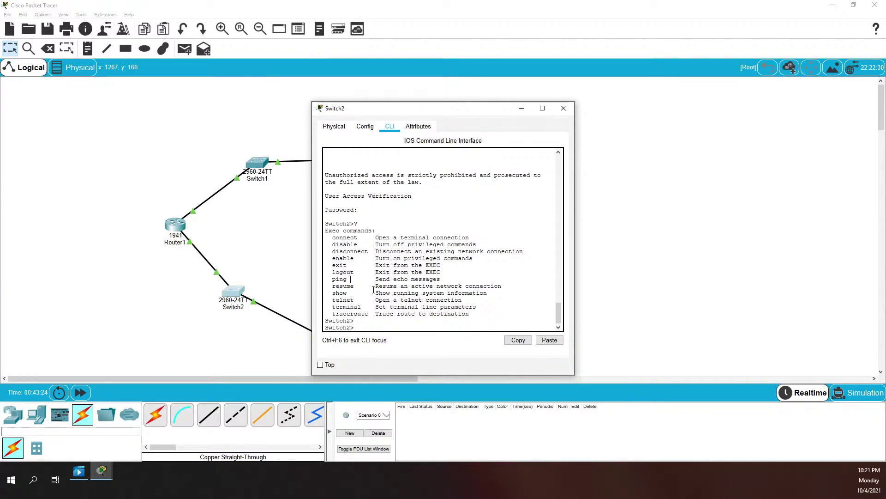
Step: List Switch2's user-mode show options with show ? and widen the Switch2 window to read them
{"action": "type", "text": "show ?"}
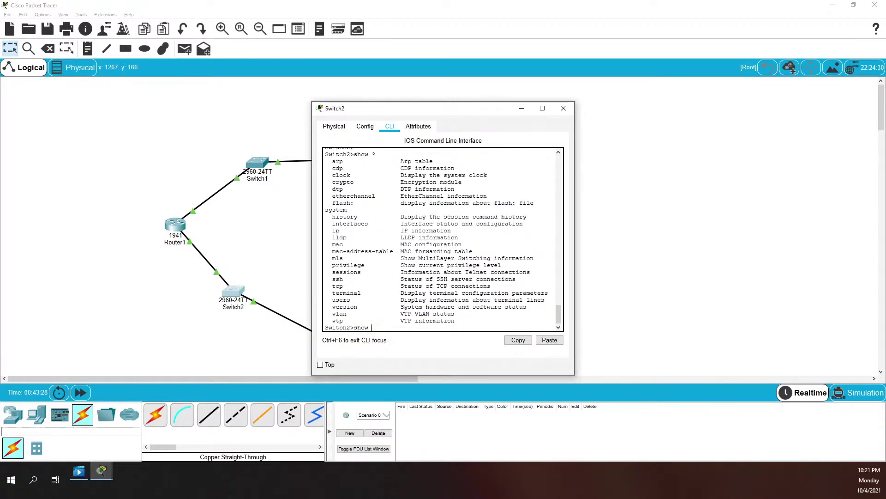
{"action": "scroll", "coordinate": [366, 230], "scroll_direction": "up", "scroll_amount": 3}
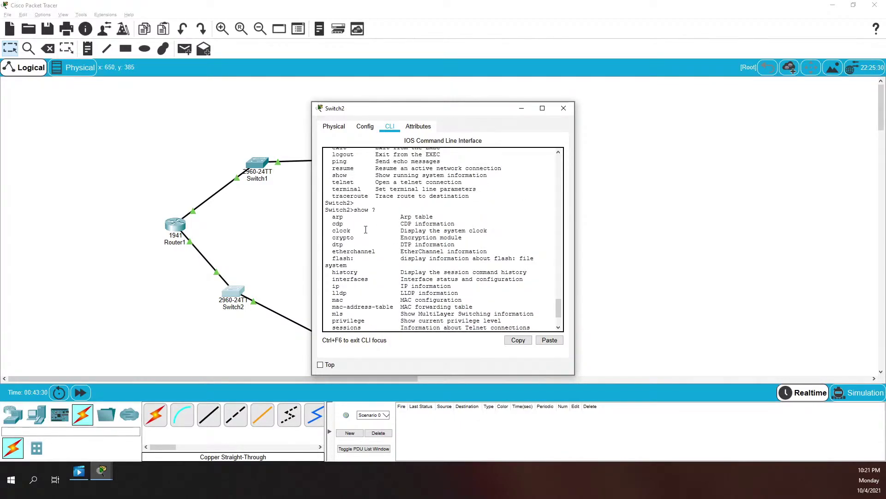
{"action": "scroll", "coordinate": [369, 217], "scroll_direction": "down", "scroll_amount": 3}
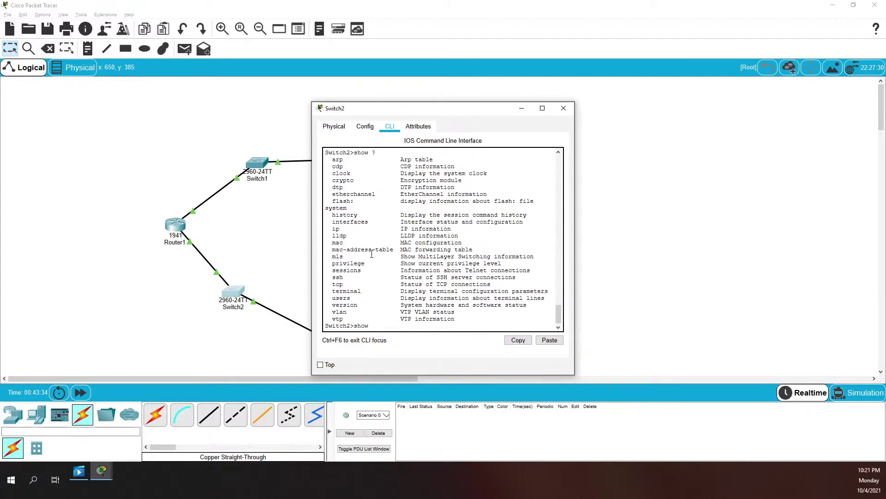
{"action": "left_click_drag", "start_coordinate": [575, 241], "coordinate": [688, 245]}
{"action": "scroll", "coordinate": [430, 225], "scroll_direction": "up", "scroll_amount": 4}
{"action": "scroll", "coordinate": [427, 228], "scroll_direction": "down", "scroll_amount": 4}
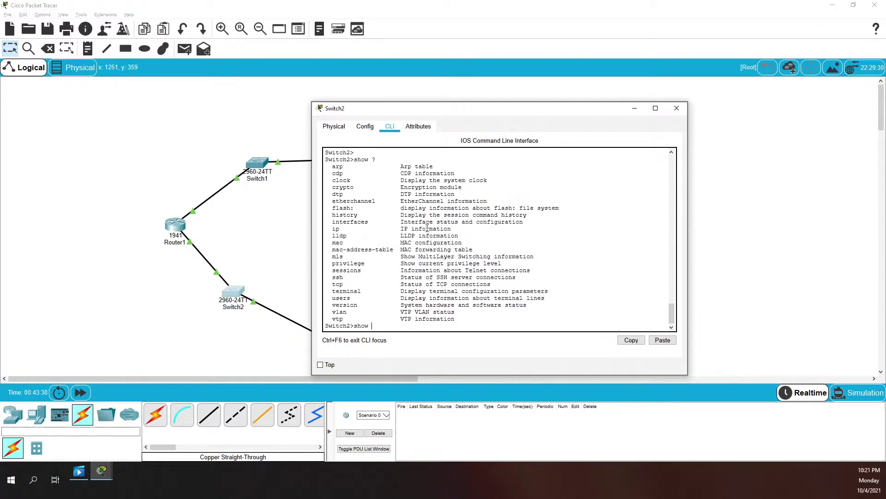
Step: Clear the pending show command and enter privileged mode on Switch2 with en and the enable password
{"action": "type", "text": "e"}
{"action": "key", "text": "BackSpace"}
{"action": "key", "text": "BackSpace"}
{"action": "key", "text": "BackSpace"}
{"action": "key", "text": "BackSpace"}
{"action": "key", "text": "BackSpace"}
{"action": "key", "text": "BackSpace"}
{"action": "type", "text": "en"}
{"action": "key", "text": "Return"}
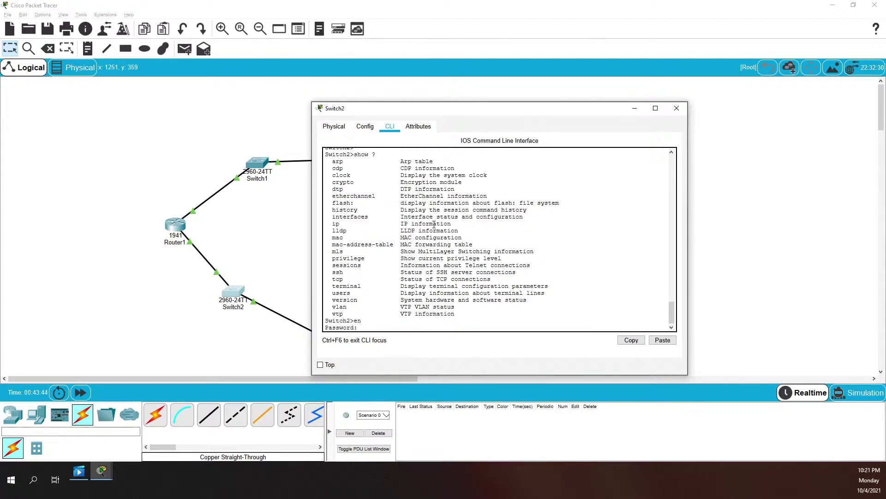
{"action": "key", "text": "Return"}
{"action": "key", "text": "Return"}
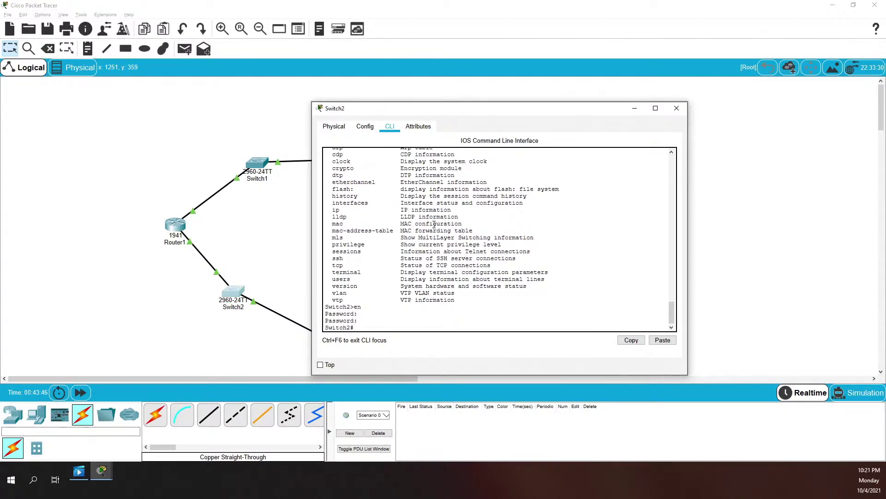
Step: List all of Switch2's privileged-mode commands with ? and read through them
{"action": "type", "text": "?"}
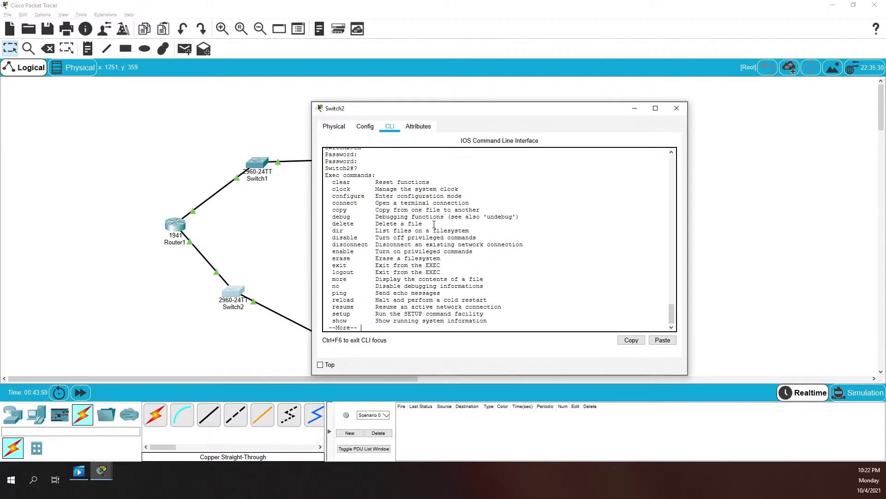
{"action": "key", "text": "space"}
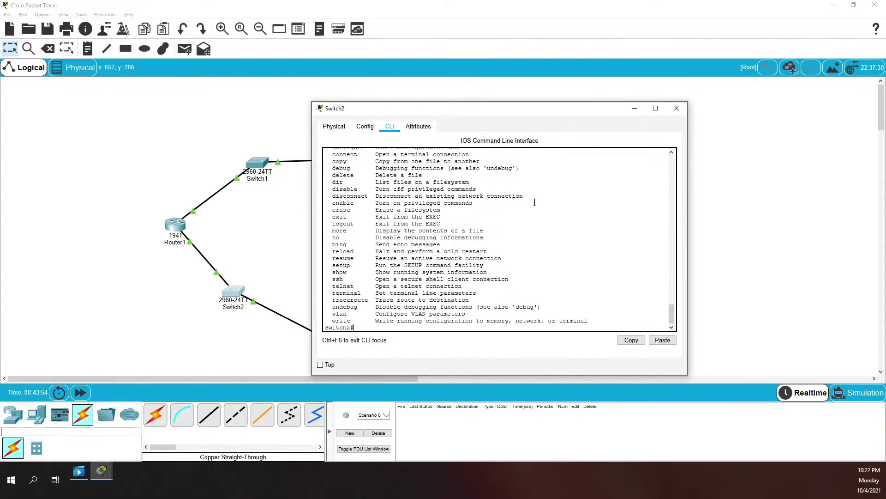
{"action": "scroll", "coordinate": [520, 223], "scroll_direction": "up", "scroll_amount": 3}
{"action": "scroll", "coordinate": [444, 220], "scroll_direction": "down", "scroll_amount": 3}
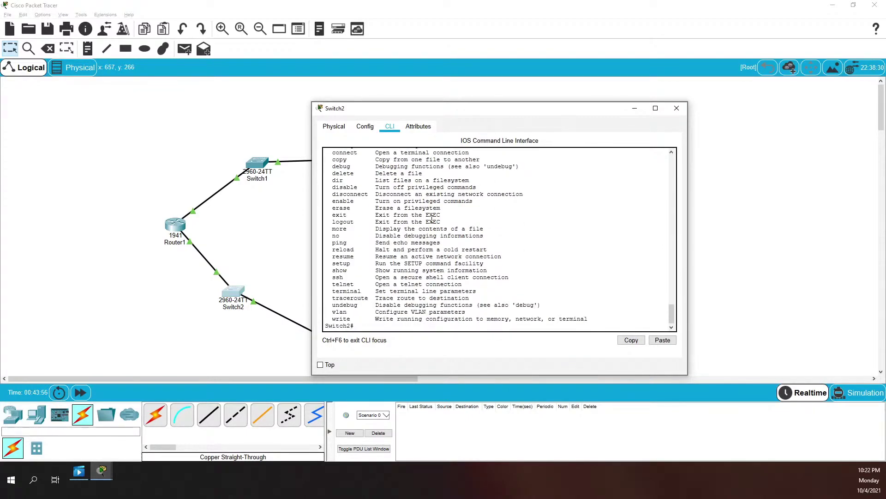
{"action": "scroll", "coordinate": [415, 221], "scroll_direction": "up", "scroll_amount": 3}
{"action": "scroll", "coordinate": [434, 252], "scroll_direction": "down", "scroll_amount": 1}
{"action": "scroll", "coordinate": [416, 261], "scroll_direction": "down", "scroll_amount": 1}
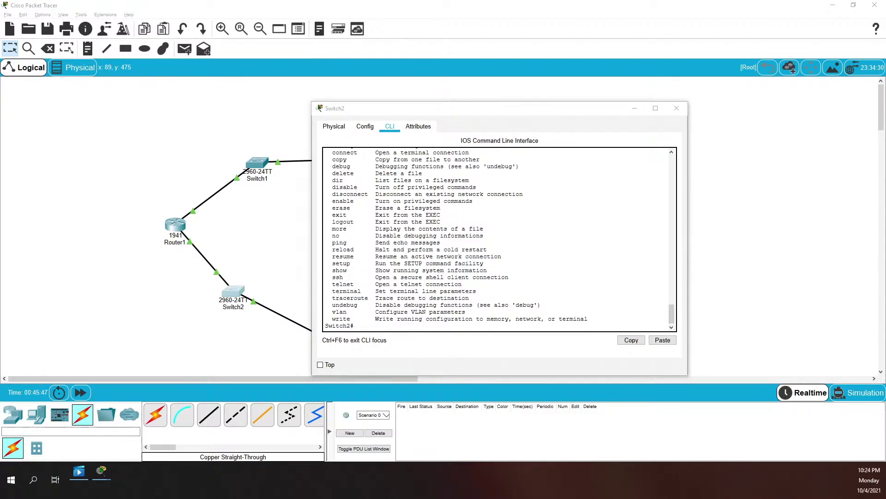
Step: Run show vlan on Switch2 and examine the default VLAN and its assigned ports
{"action": "left_click", "coordinate": [526, 254]}
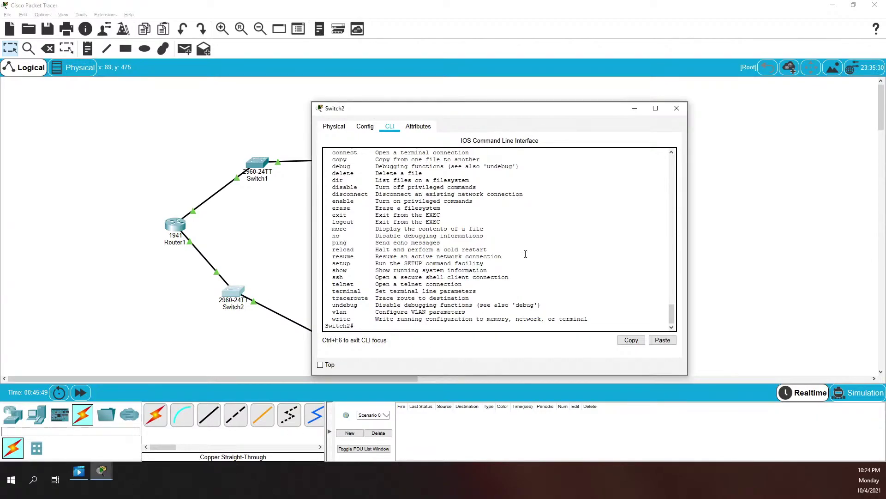
{"action": "type", "text": "show vlan"}
{"action": "key", "text": "Return"}
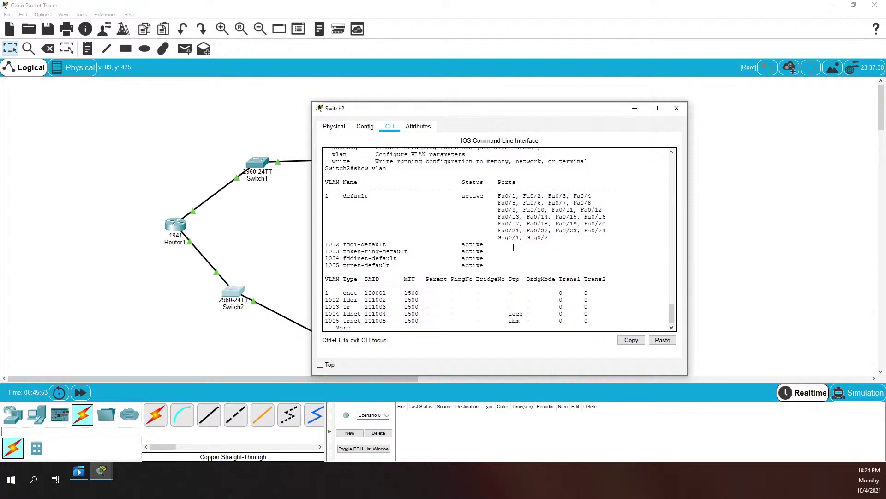
{"action": "left_click_drag", "start_coordinate": [497, 194], "coordinate": [606, 231]}
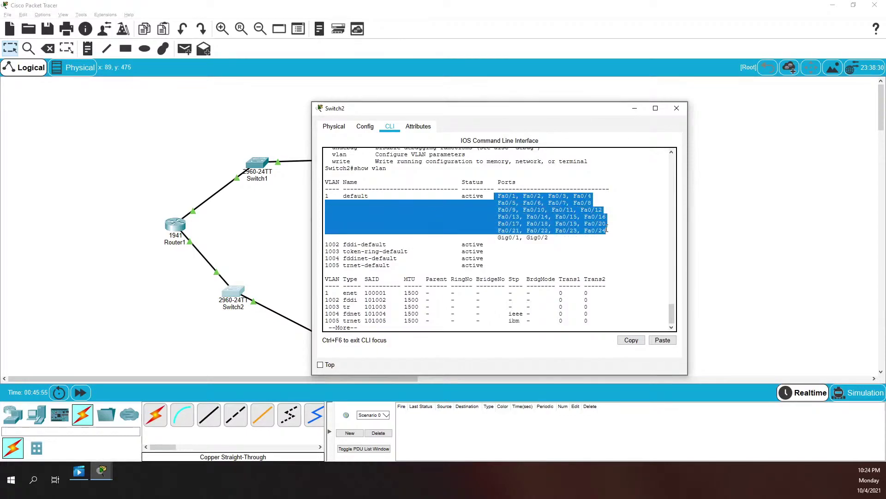
{"action": "left_click_drag", "start_coordinate": [336, 196], "coordinate": [388, 197]}
{"action": "left_click", "coordinate": [349, 194]}
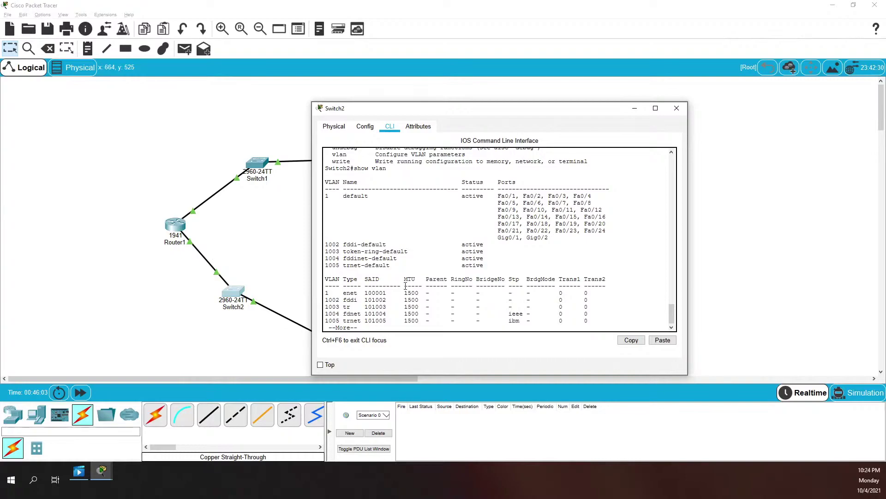
{"action": "key", "text": "space"}
{"action": "scroll", "coordinate": [370, 298], "scroll_direction": "up", "scroll_amount": 2}
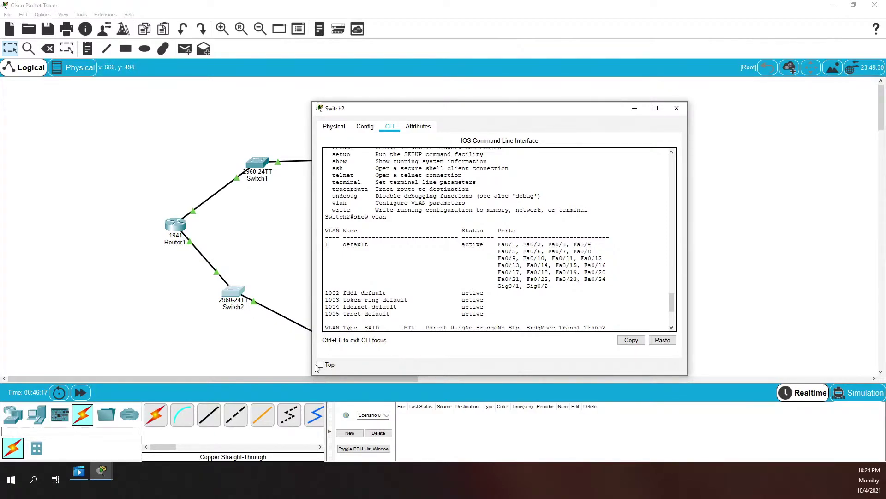
Step: Bring up PC-2's Command Prompt briefly and return to the network topology
{"action": "left_click", "coordinate": [261, 359]}
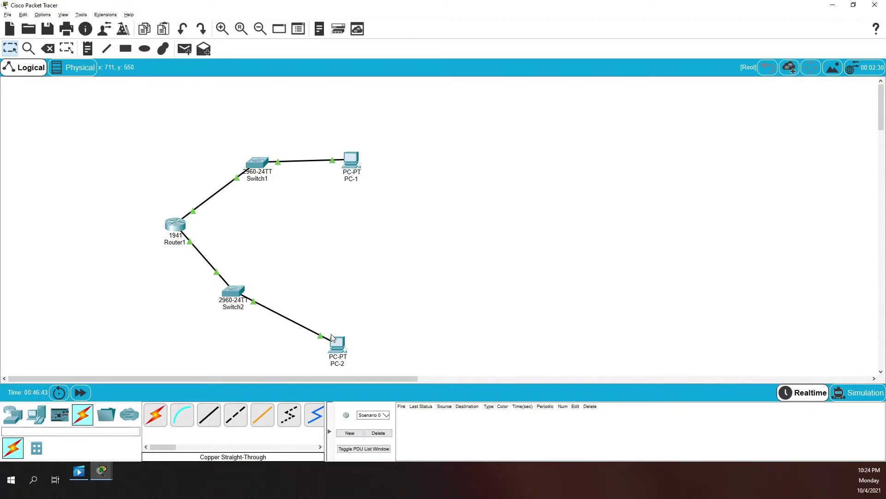
{"action": "left_click", "coordinate": [342, 351]}
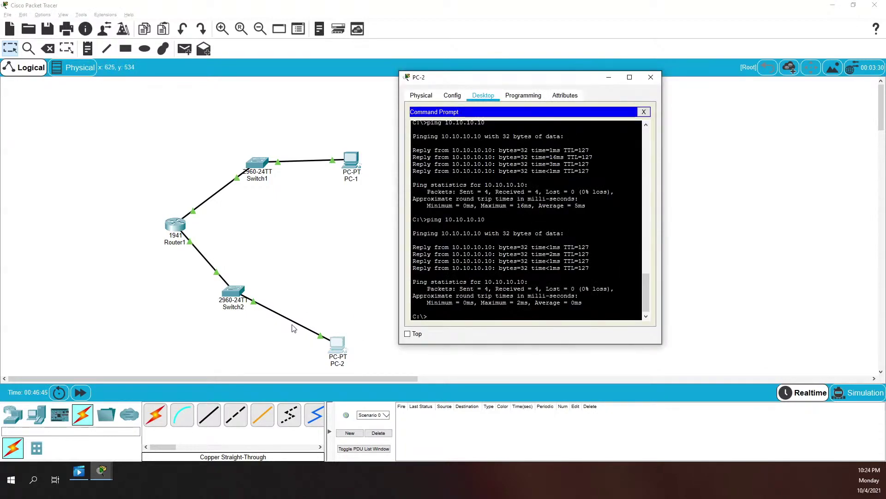
{"action": "left_click", "coordinate": [344, 312]}
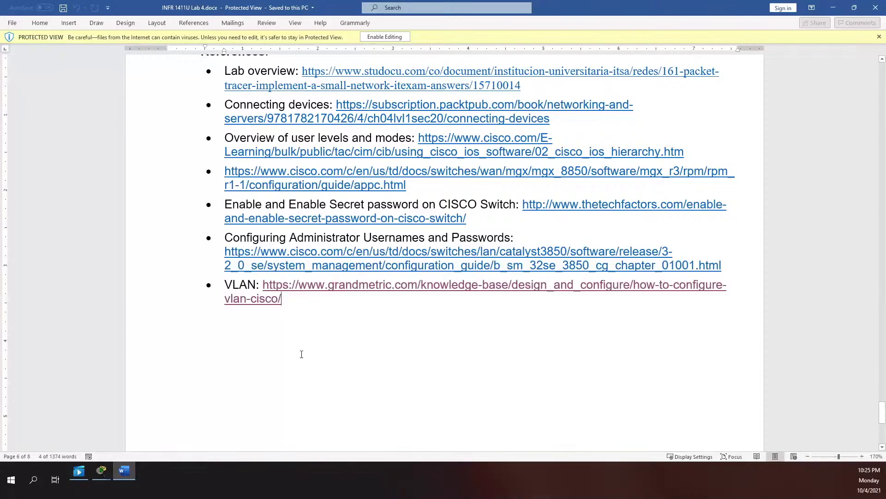
Step: In Word, enable editing of INFR 1411U Lab 4.docx and start a new line at the document's end
{"action": "left_click", "coordinate": [368, 37]}
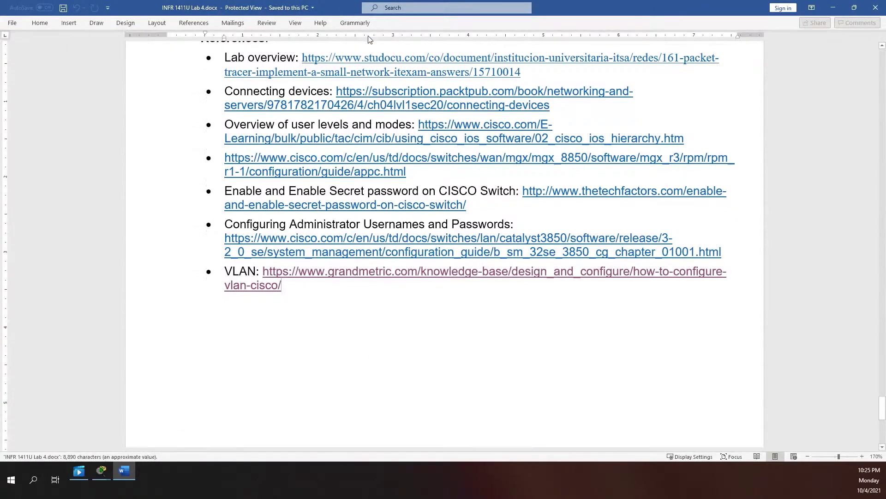
{"action": "scroll", "coordinate": [329, 213], "scroll_direction": "down", "scroll_amount": 20}
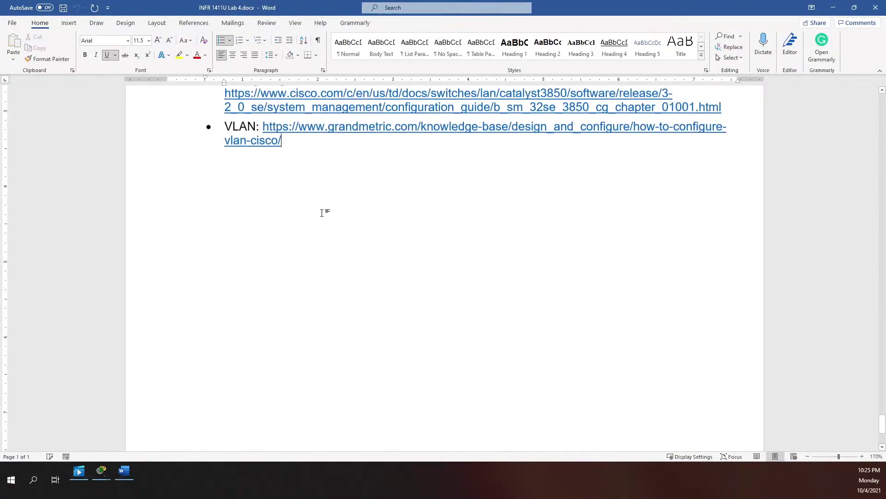
{"action": "key", "text": "ctrl+End"}
{"action": "key", "text": "Return"}
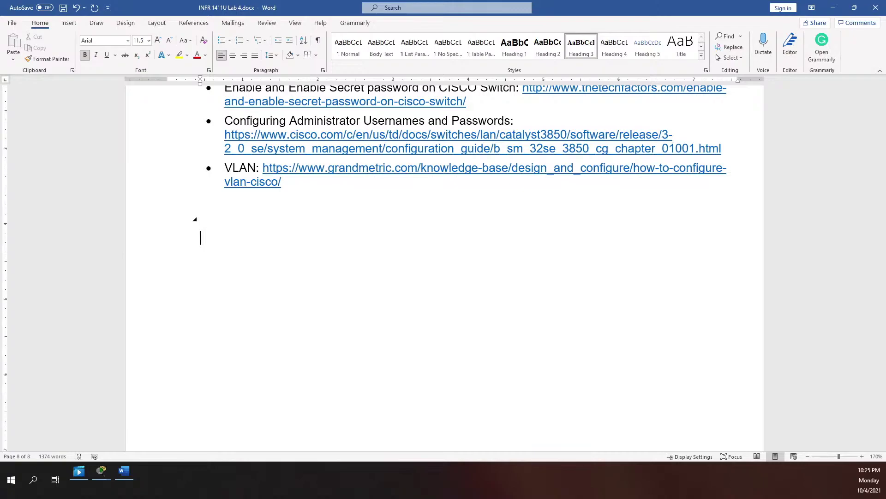
Step: Write the network addresses 10.10.10.0 /24 and 10.10.20.0 /24 on separate lines below the references
{"action": "type", "text": "10.10.10.0 /25"}
{"action": "key", "text": "BackSpace"}
{"action": "type", "text": "4102."}
{"action": "key", "text": "BackSpace"}
{"action": "key", "text": "BackSpace"}
{"action": "type", "text": ".10.10"}
{"action": "key", "text": "BackSpace"}
{"action": "key", "text": "BackSpace"}
{"action": "type", "text": "20.0 /24"}
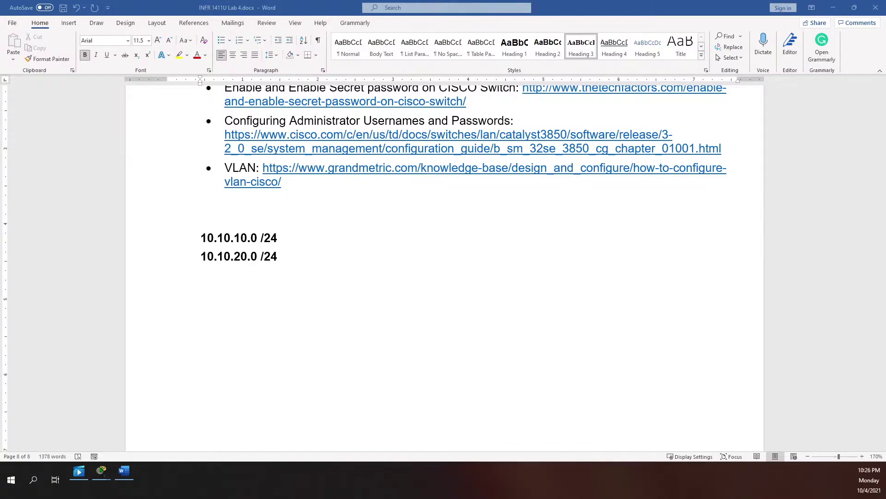
Step: Add the subnet mask 255.255.255.0 in a tabbed column beside each of the two network addresses
{"action": "left_click", "coordinate": [303, 241]}
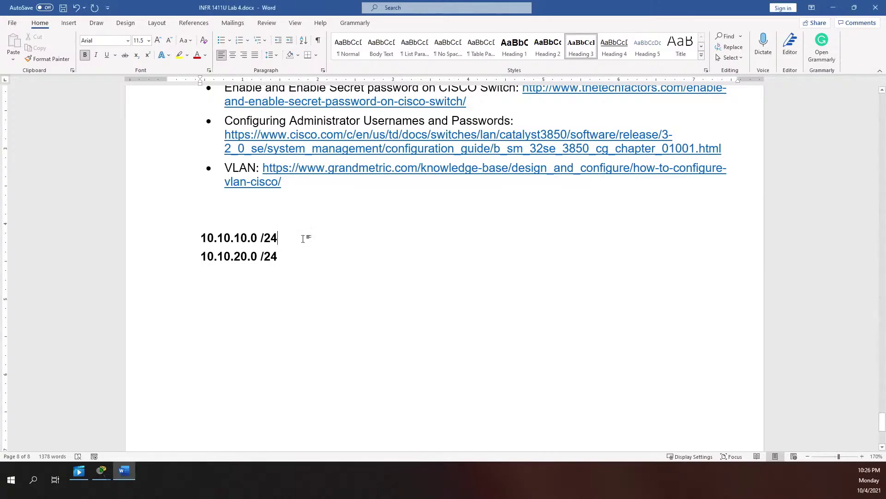
{"action": "key", "text": "Tab"}
{"action": "key", "text": "Tab"}
{"action": "type", "text": "255.255.255.0"}
{"action": "key", "text": "Tab"}
{"action": "type", "text": "255.255"}
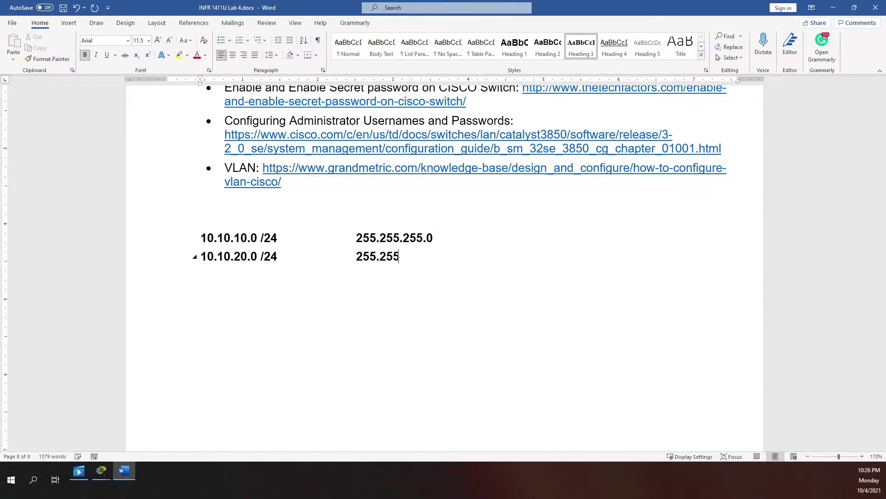
{"action": "type", "text": ".255.0"}
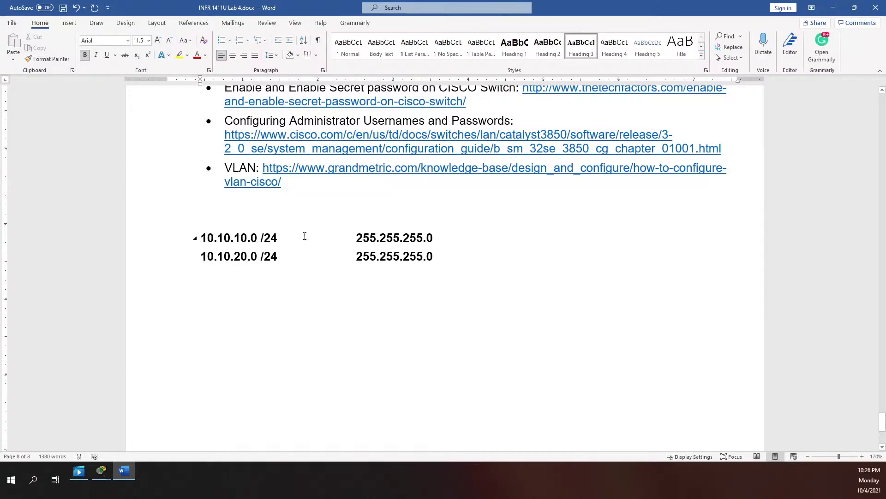
Step: Write the mask in binary as 11111111.11111111.1111111.0 on a new line beneath the subnet masks
{"action": "key", "text": "Return"}
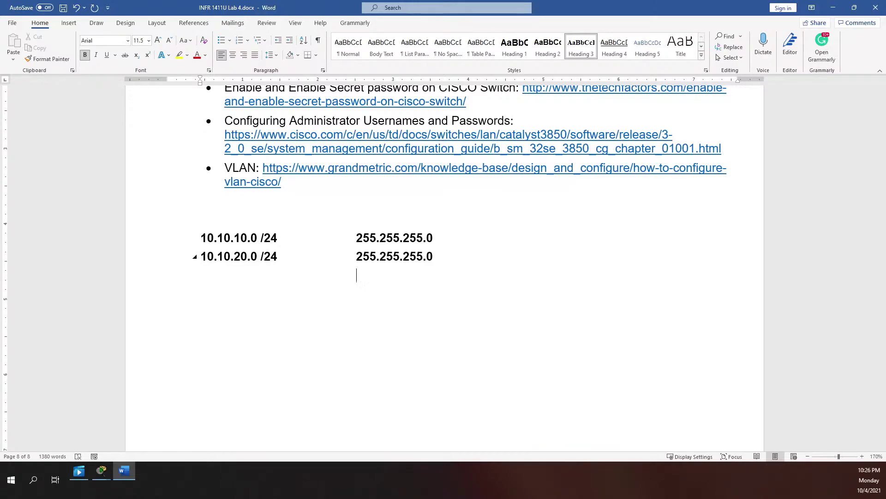
{"action": "type", "text": "11111111.1111"}
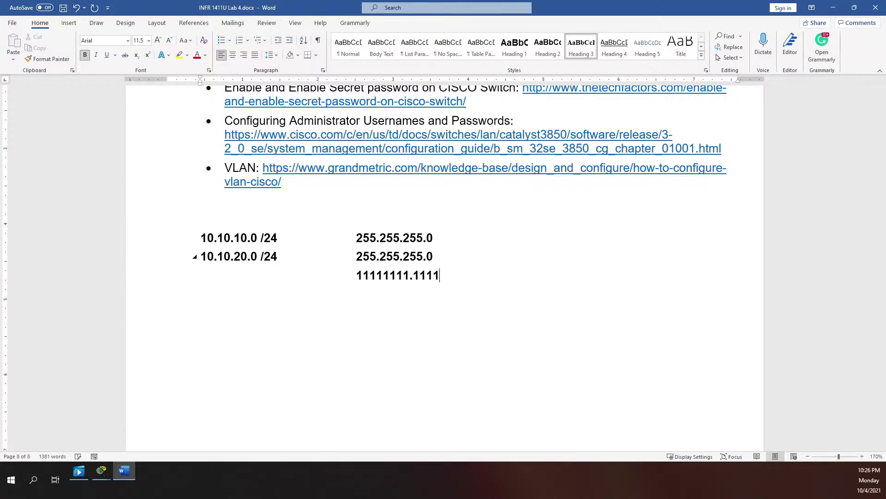
{"action": "type", "text": "1111.1111111.0"}
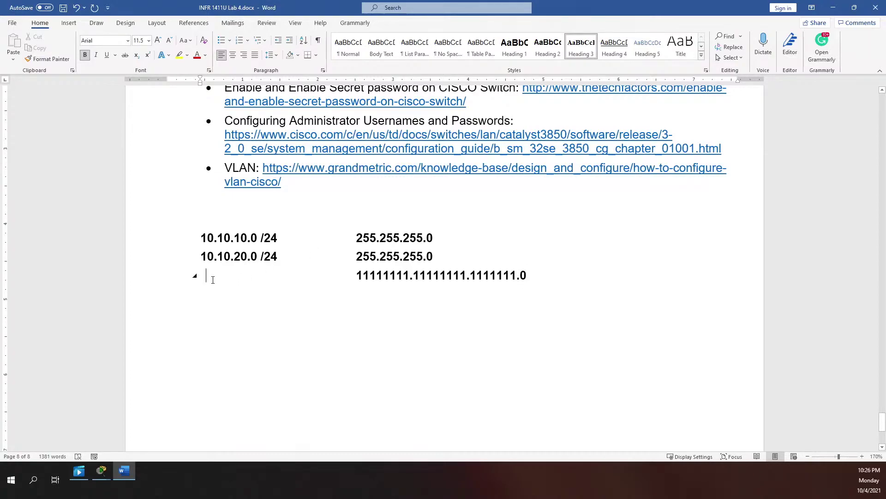
Step: Write 10.10.20.0 in binary as 00001010.00001010.00010100.0 at the start of the binary mask line
{"action": "key", "text": "BackSpace"}
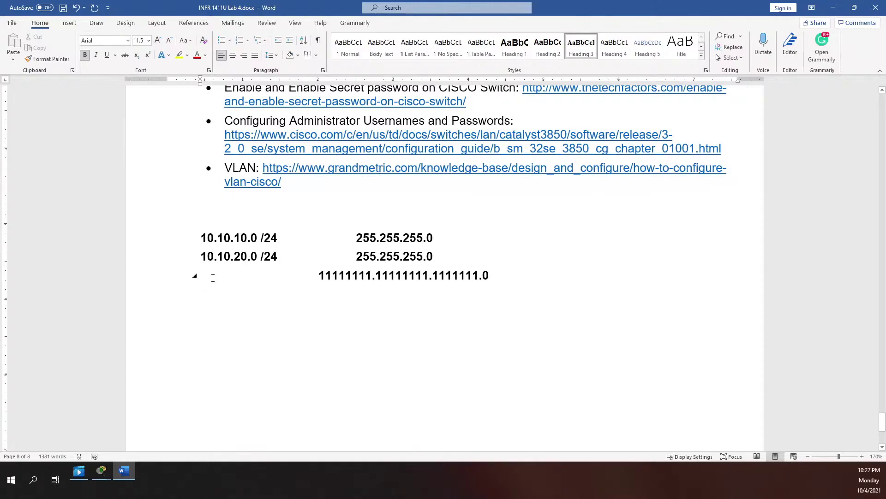
{"action": "type", "text": "0"}
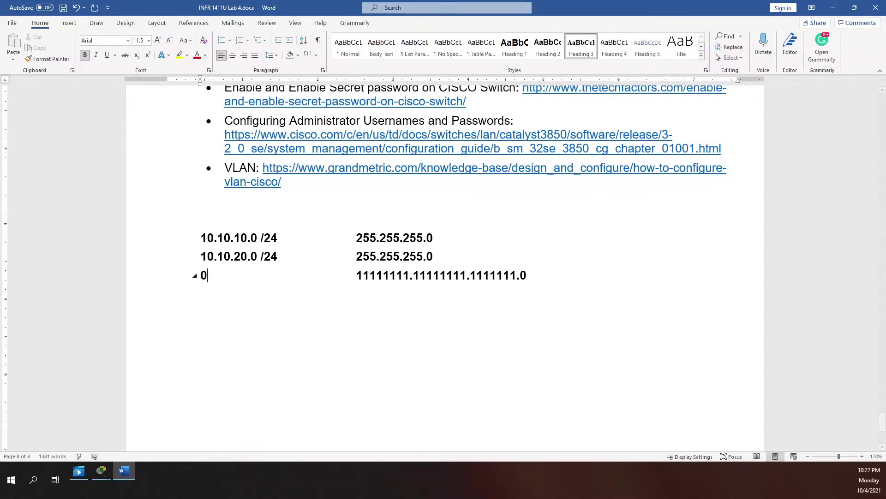
{"action": "type", "text": "000101"}
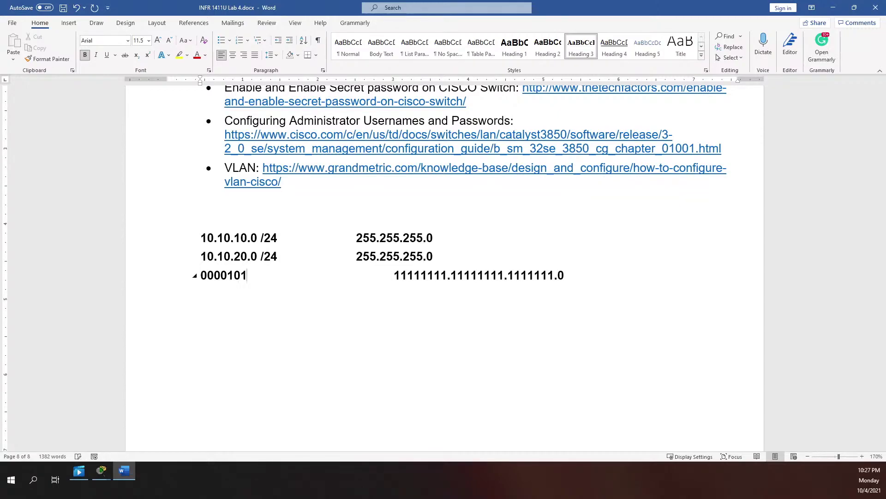
{"action": "type", "text": "0"}
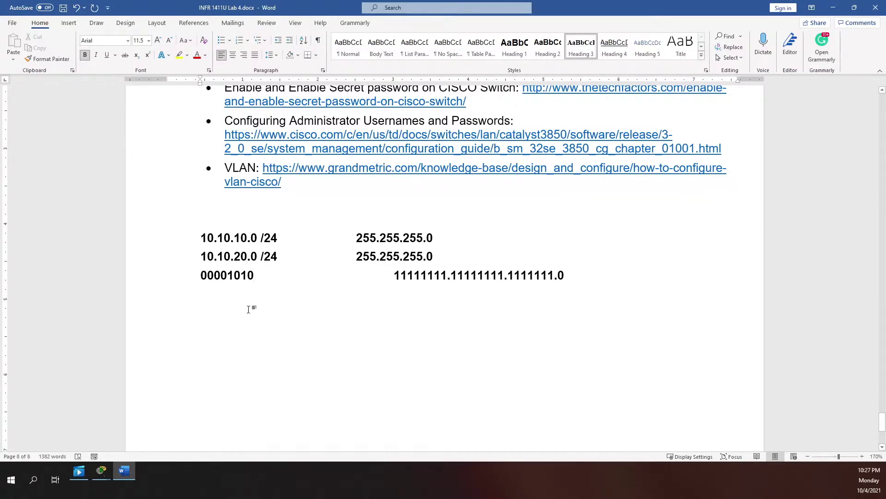
{"action": "type", "text": ".00001010."}
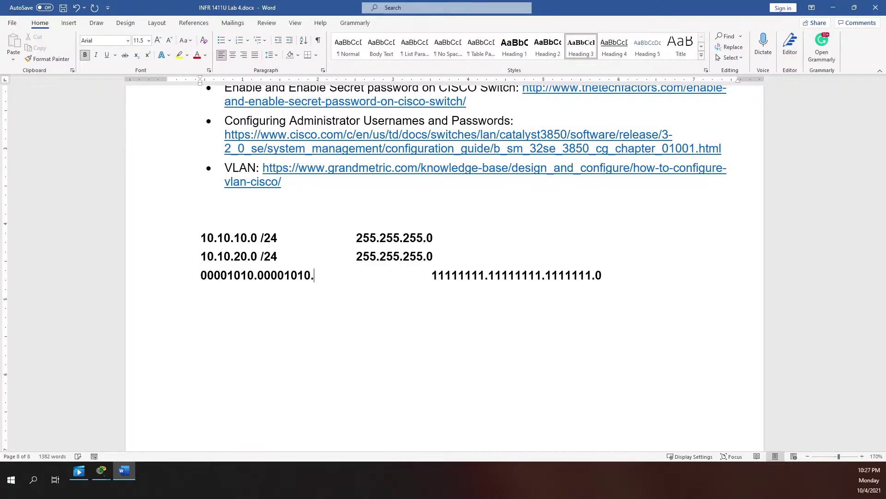
{"action": "type", "text": "1"}
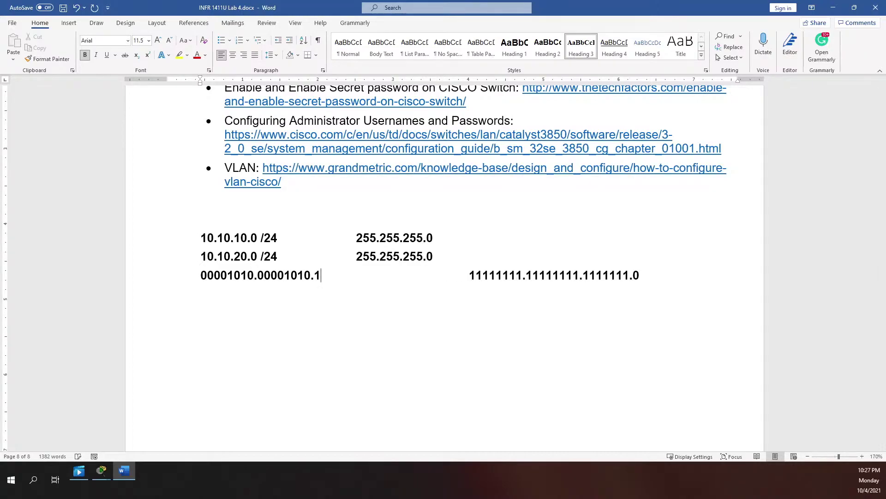
{"action": "key", "text": "BackSpace"}
{"action": "type", "text": "000"}
{"action": "type", "text": "101"}
{"action": "type", "text": "000101"}
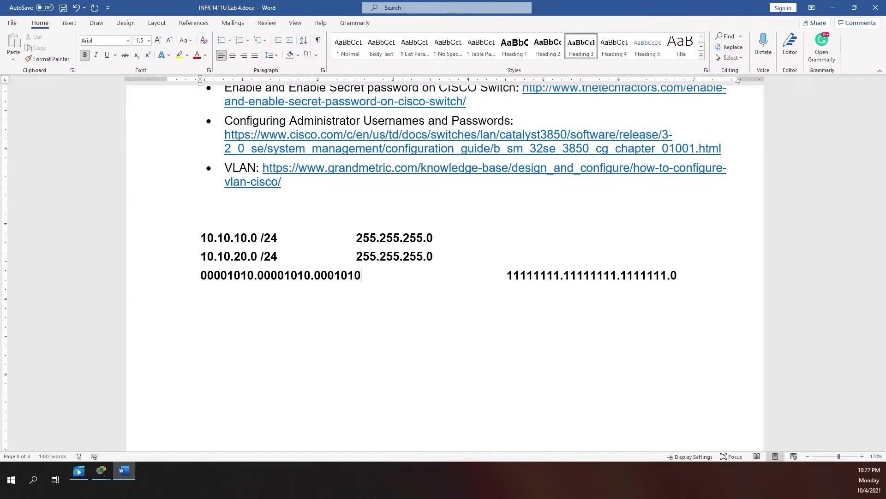
{"action": "type", "text": "0.0"}
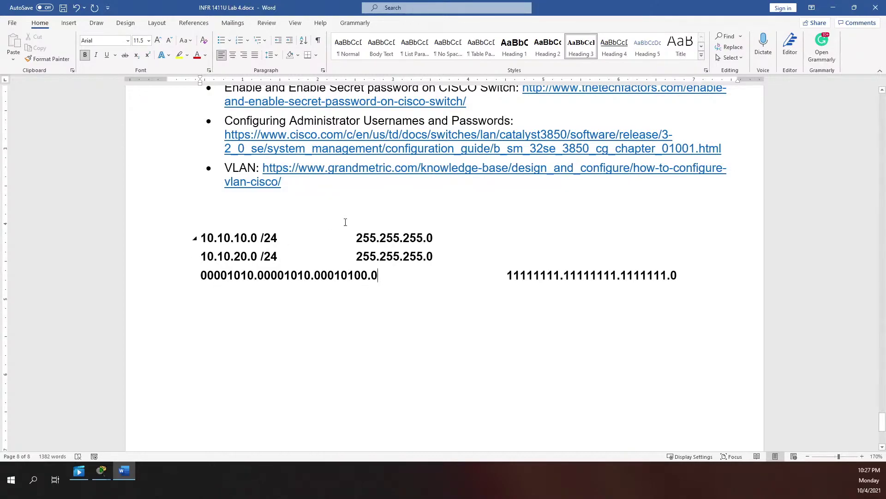
Step: Adjust the tab spacing so the 10.10.20.0 mask moves further right and the binary mask moves closer to the binary address
{"action": "left_click", "coordinate": [360, 256]}
{"action": "key", "text": "Tab"}
{"action": "key", "text": "Tab"}
{"action": "key", "text": "Tab"}
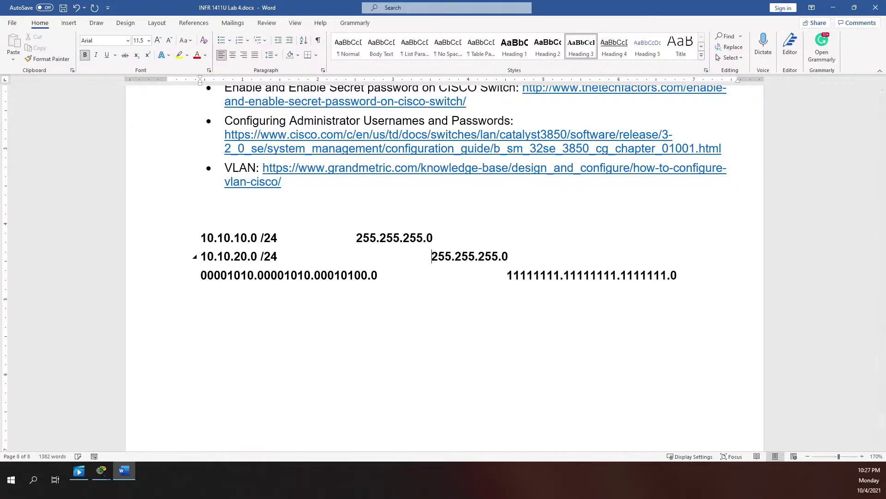
{"action": "key", "text": "Tab"}
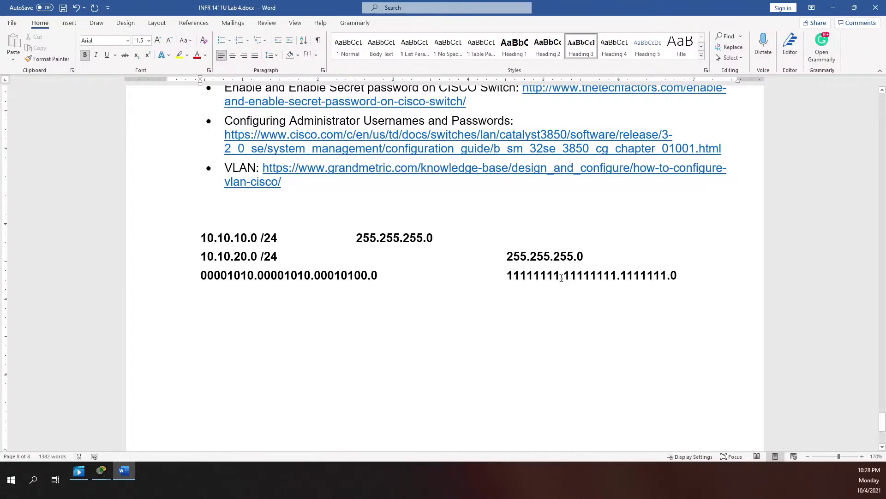
{"action": "key", "text": "Left"}
{"action": "key", "text": "BackSpace"}
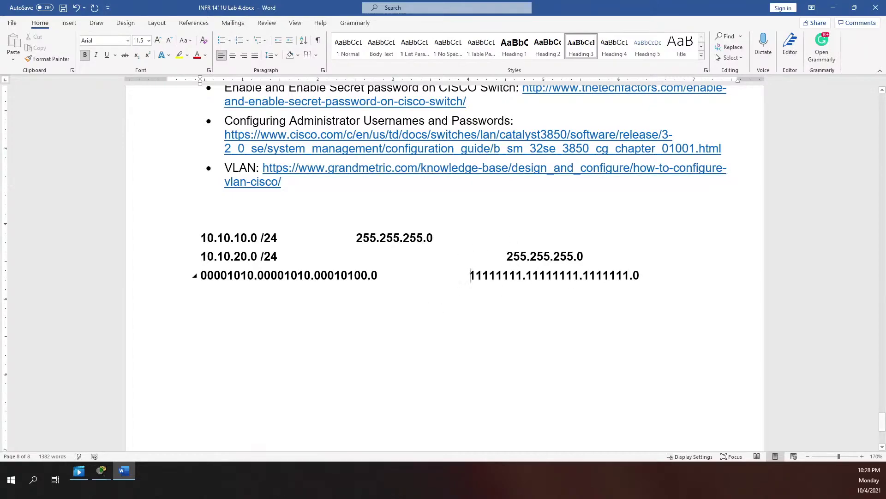
{"action": "key", "text": "BackSpace"}
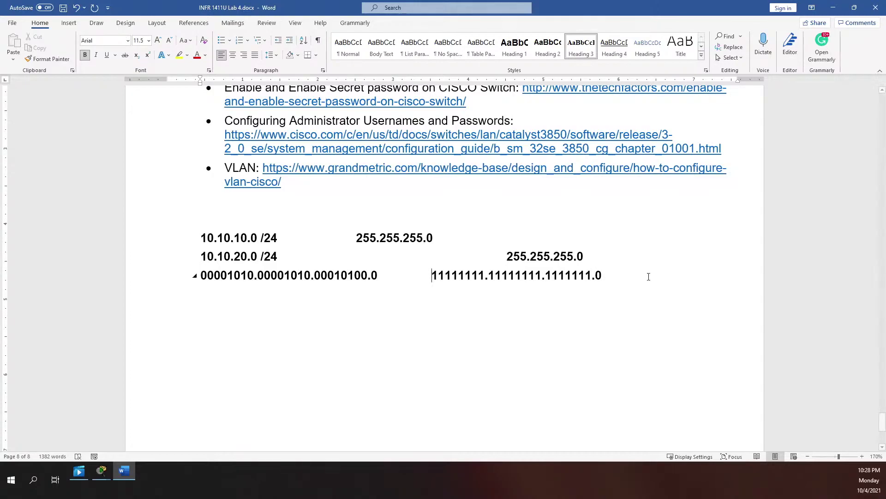
Step: Add the bit place values 128,64,32,16,8,4,2,1 on a new line between the 10.10.20.0 line and the binary line
{"action": "left_click", "coordinate": [614, 255]}
{"action": "key", "text": "Return"}
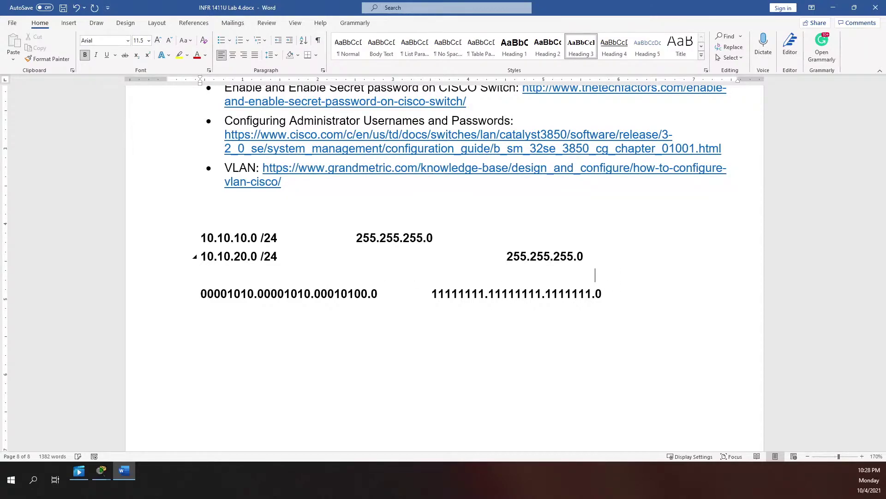
{"action": "type", "text": "128,64,32,16,8,"}
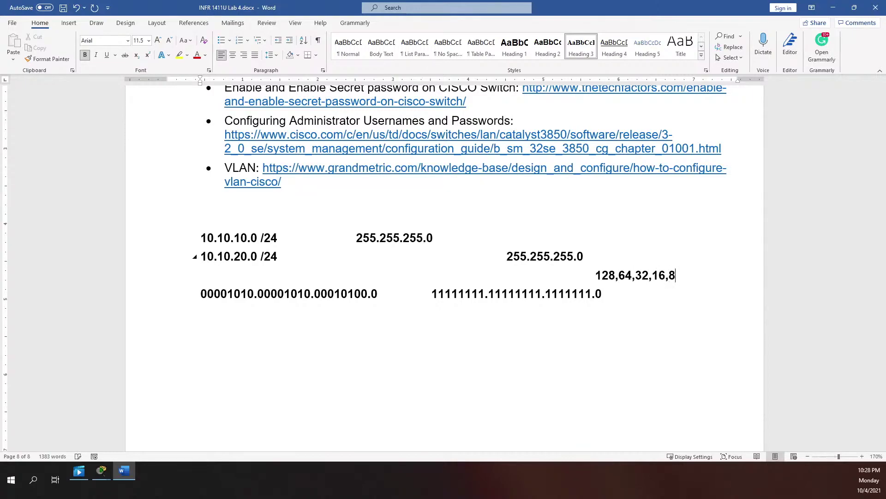
{"action": "type", "text": "4,2,1"}
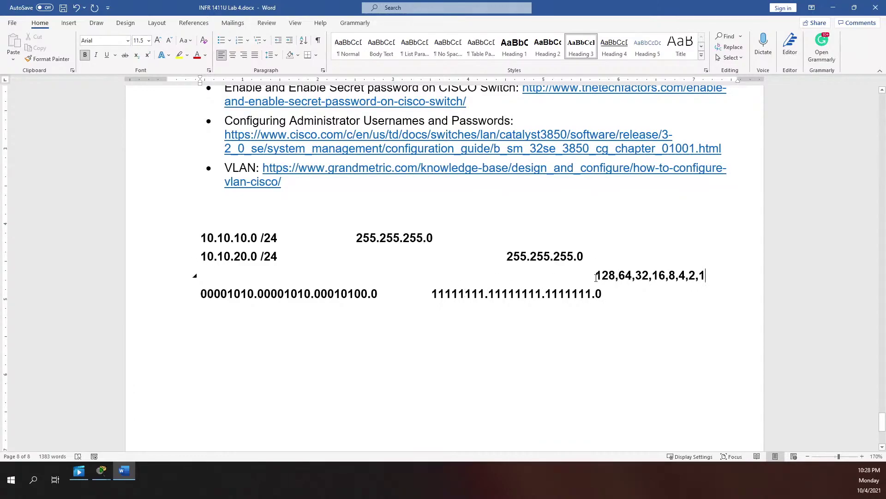
{"action": "left_click_drag", "start_coordinate": [596, 275], "coordinate": [706, 276]}
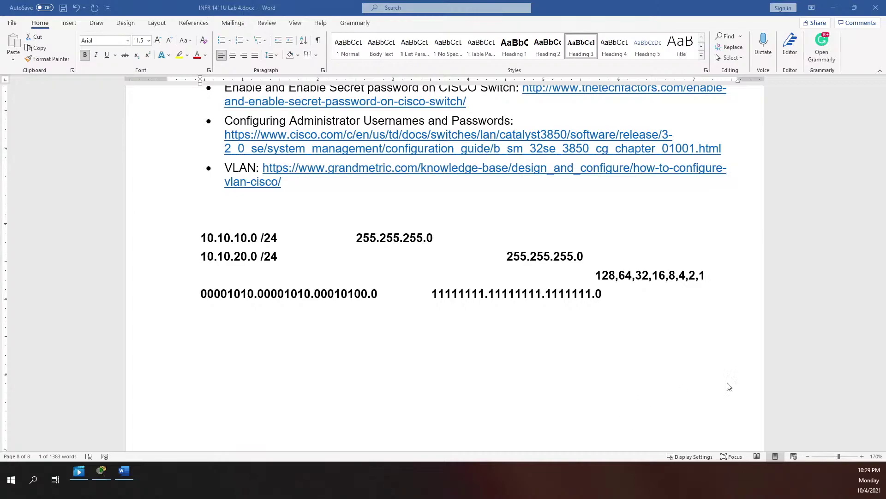
{"action": "double_click", "coordinate": [604, 274]}
{"action": "left_click", "coordinate": [585, 293]}
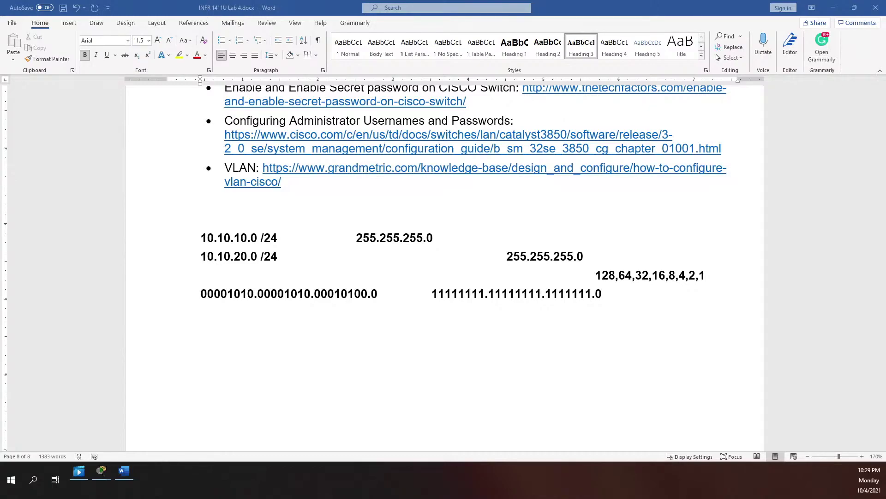
Step: List Class A /8, Class B /16 and Class C /24 on separate lines, a few lines below the binary values
{"action": "left_click", "coordinate": [609, 301]}
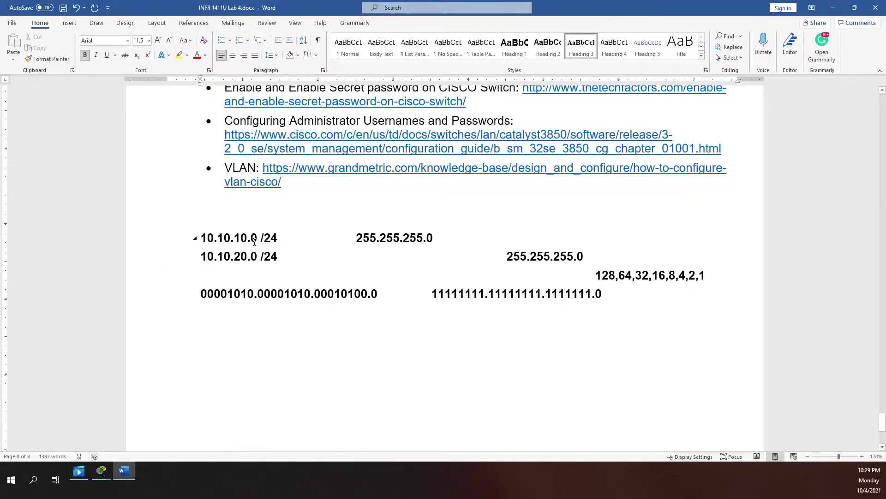
{"action": "key", "text": "Return"}
{"action": "key", "text": "Return"}
{"action": "key", "text": "Return"}
{"action": "type", "text": "/"}
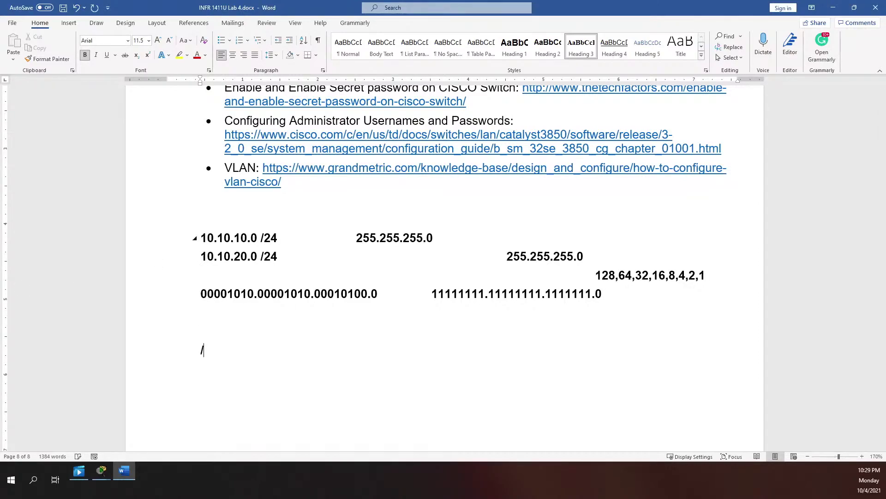
{"action": "key", "text": "BackSpace"}
{"action": "type", "text": "Class A /"}
{"action": "key", "text": "BackSpace"}
{"action": "type", "text": "8 Class B /16 Cla"}
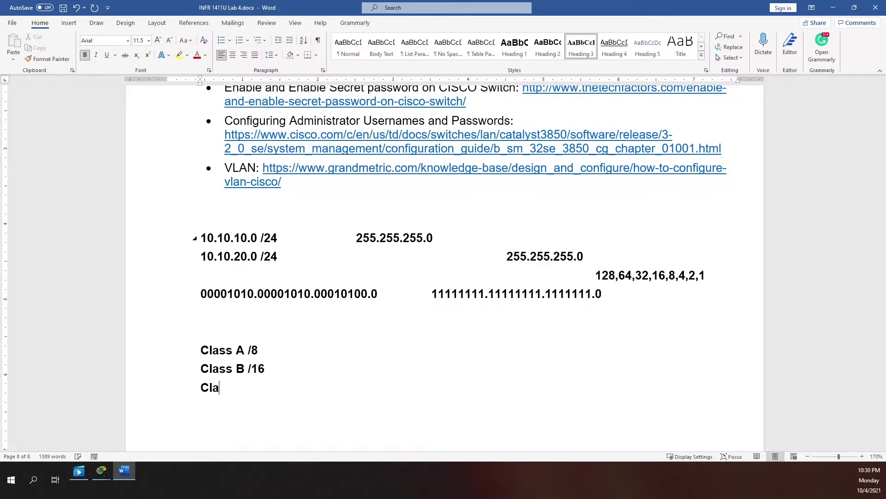
{"action": "type", "text": "ss C /21"}
{"action": "key", "text": "BackSpace"}
{"action": "type", "text": "4"}
Step: Add the default mask 255.0.0.0 in a tabbed column beside Class A /8
{"action": "left_click", "coordinate": [341, 347]}
{"action": "key", "text": "Tab"}
{"action": "key", "text": "Tab"}
{"action": "type", "text": "255.25"}
{"action": "key", "text": "BackSpace"}
{"action": "key", "text": "BackSpace"}
{"action": "type", "text": "0.0.0"}
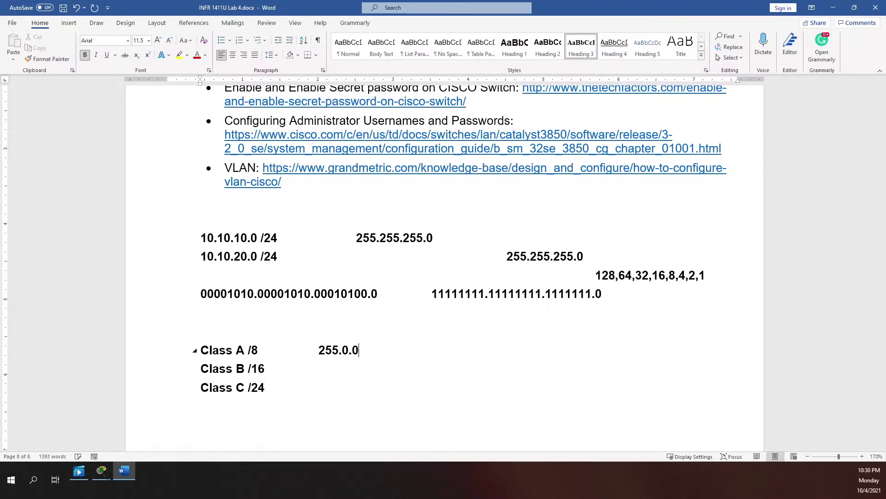
Step: Add the masks 255.255.0.0 beside Class B /16 and 255.255.255.0 beside Class C /24, tabbed into the same column
{"action": "left_click", "coordinate": [312, 373]}
{"action": "key", "text": "Tab"}
{"action": "key", "text": "Tab"}
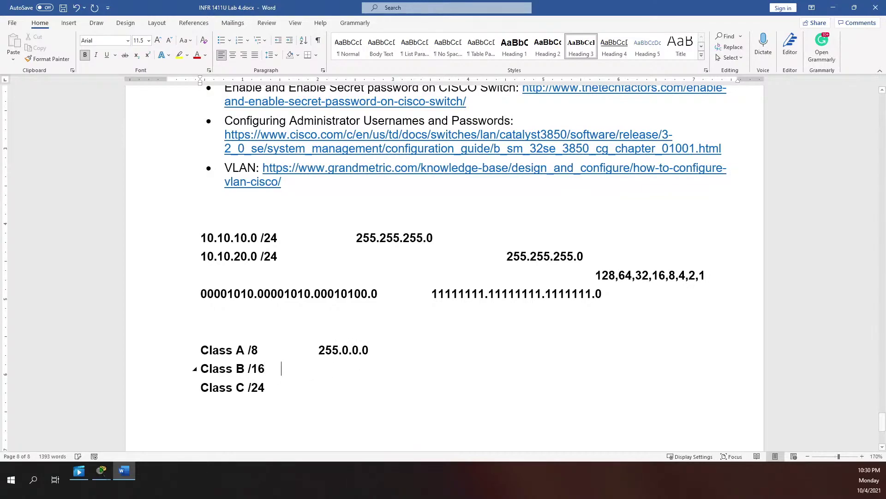
{"action": "type", "text": "255.255.0.0"}
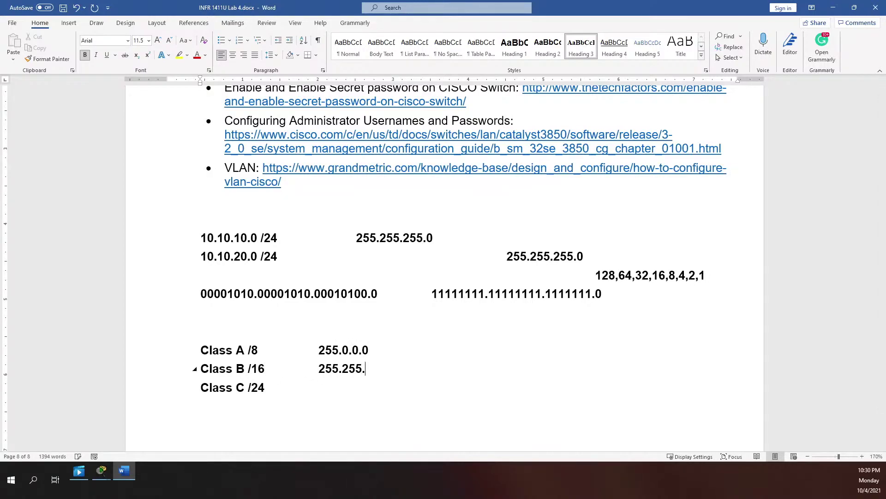
{"action": "left_click", "coordinate": [293, 388]}
{"action": "key", "text": "Tab"}
{"action": "key", "text": "Tab"}
{"action": "type", "text": "255.255.255.0"}
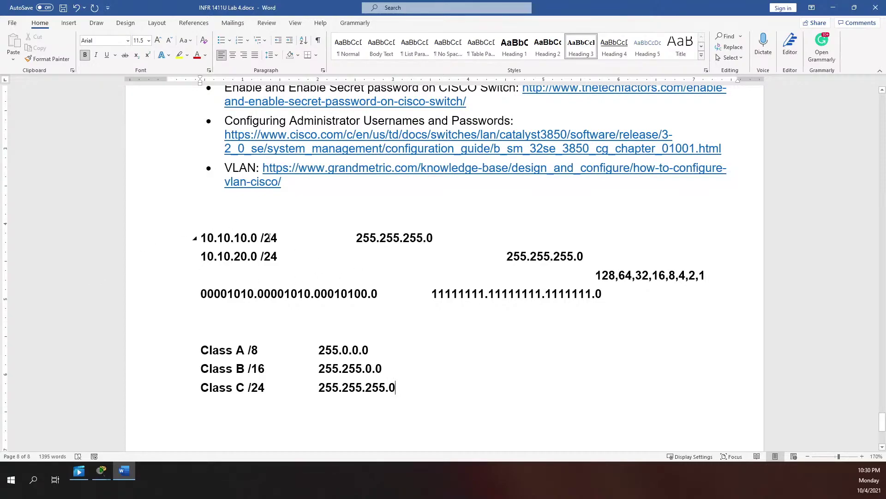
Step: Highlight the /24 prefix of 10.10.10.0 and the final octet of the Class C mask
{"action": "mouse_move", "coordinate": [260, 238]}
{"action": "left_mouse_down"}
{"action": "mouse_move", "coordinate": [278, 238]}
{"action": "mouse_move", "coordinate": [252, 238]}
{"action": "mouse_move", "coordinate": [261, 237]}
{"action": "left_mouse_up"}
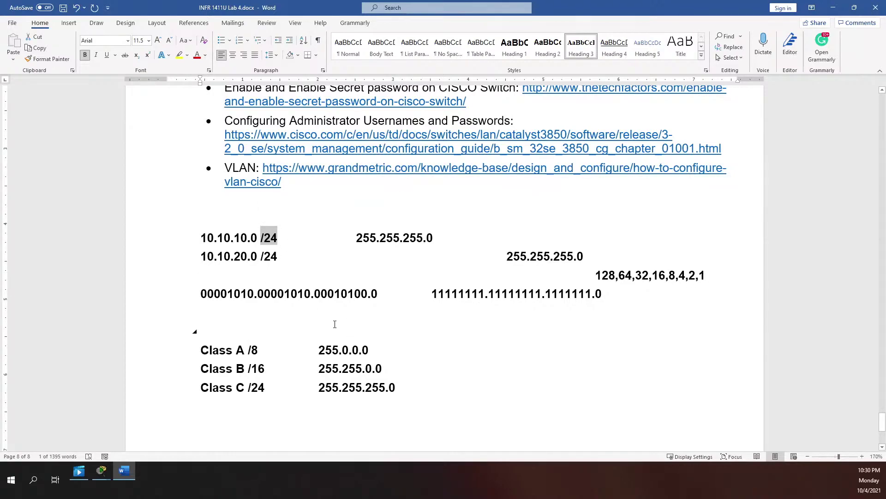
{"action": "left_click", "coordinate": [446, 390]}
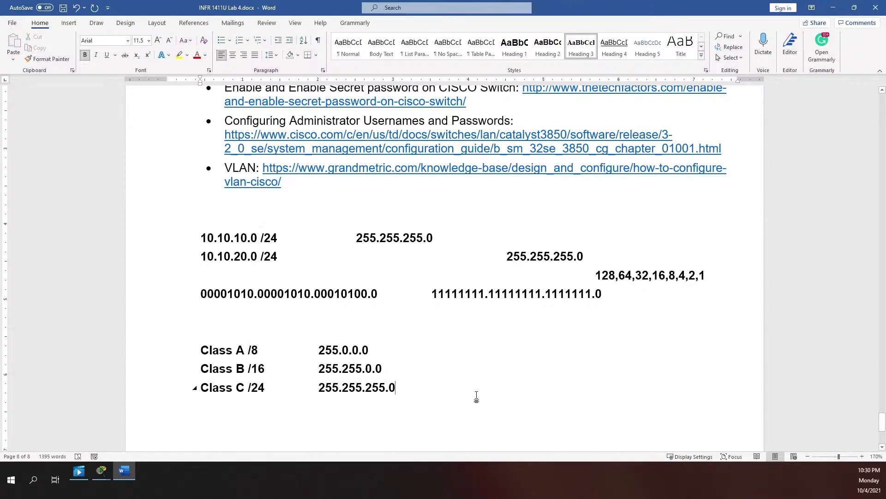
{"action": "left_click_drag", "start_coordinate": [387, 388], "coordinate": [397, 387]}
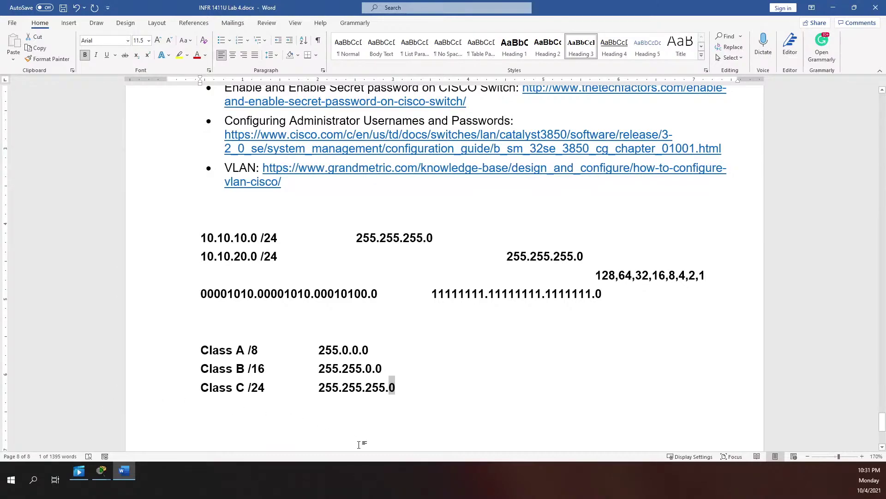
Step: Write the host count 254 and the formula 2ⁿ-2, with a superscript n, in a new column beside the Class C mask
{"action": "double_click", "coordinate": [469, 388]}
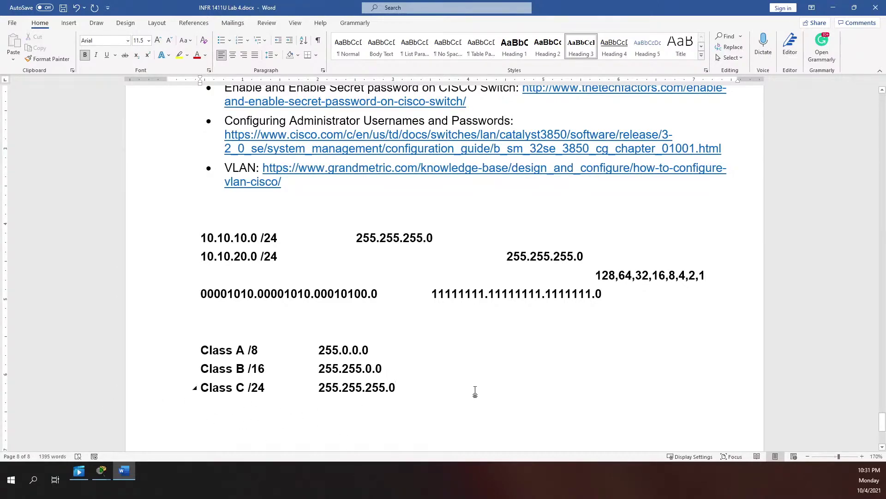
{"action": "type", "text": "2"}
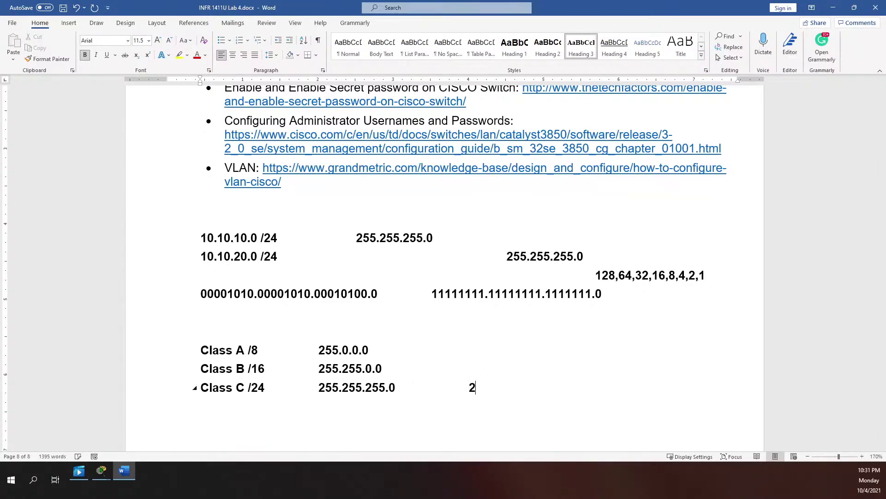
{"action": "type", "text": "54 V"}
{"action": "key", "text": "BackSpace"}
{"action": "type", "text": "2"}
{"action": "key", "text": "ctrl+shift+equal"}
{"action": "type", "text": "n"}
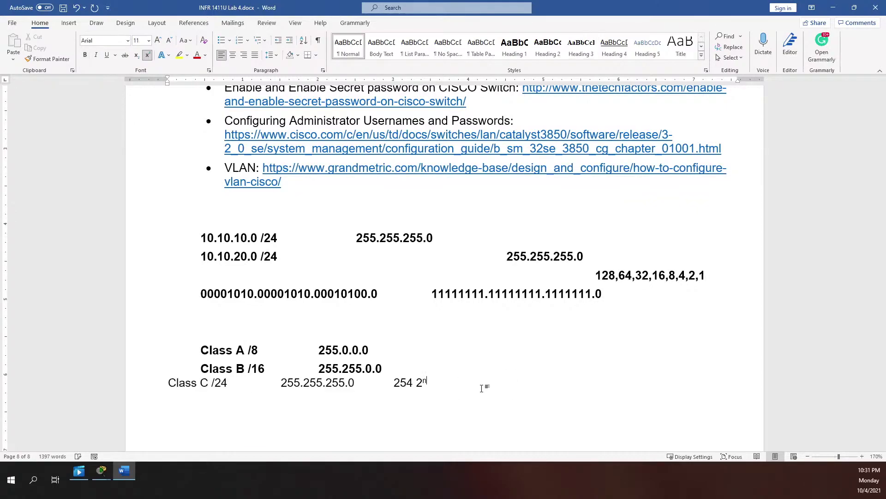
{"action": "type", "text": "-"}
{"action": "key", "text": "BackSpace"}
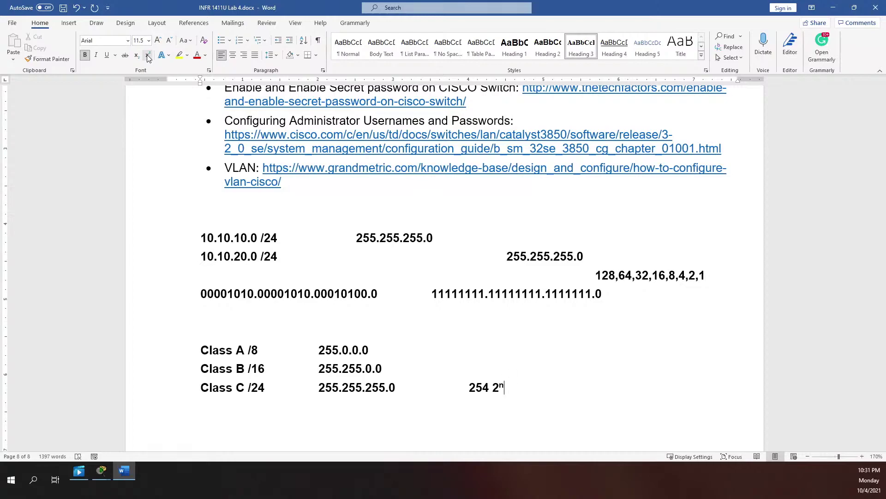
{"action": "type", "text": "-2"}
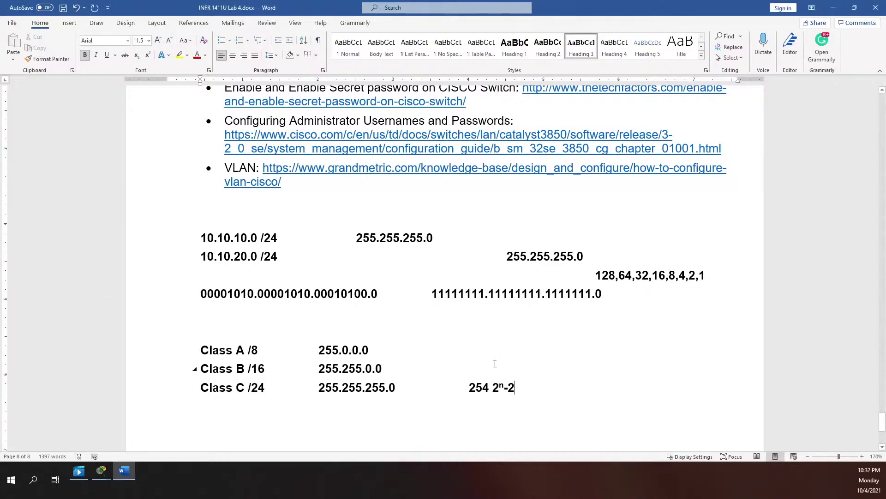
Step: Write the host count 65534 in a tabbed column beside the Class B mask, above the Class C host count
{"action": "key", "text": "Tab"}
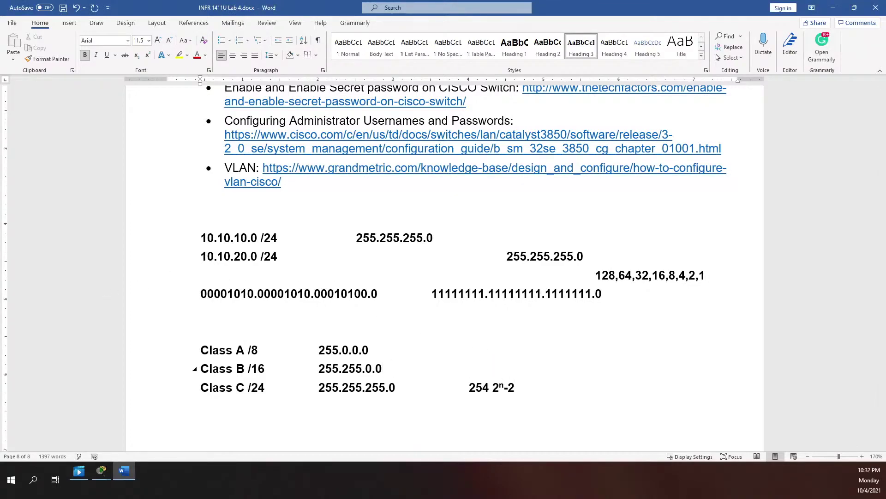
{"action": "type", "text": "65534"}
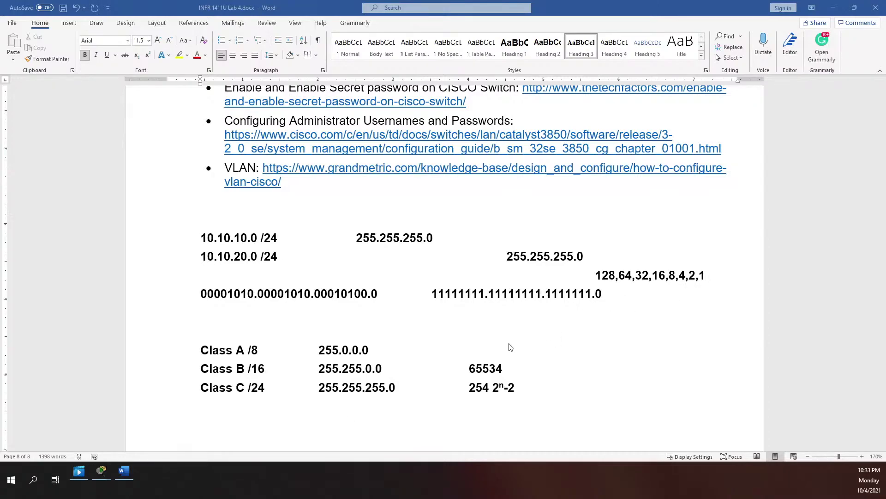
{"action": "left_click", "coordinate": [492, 365]}
Step: Write the host count 16,777,214 beside the Class A mask, in the same column as the Class B and C counts
{"action": "left_click", "coordinate": [467, 348]}
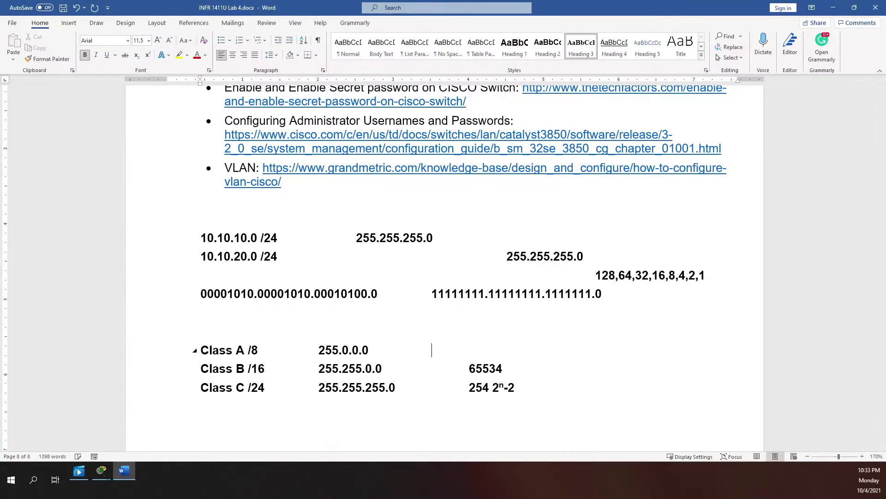
{"action": "type", "text": "16,"}
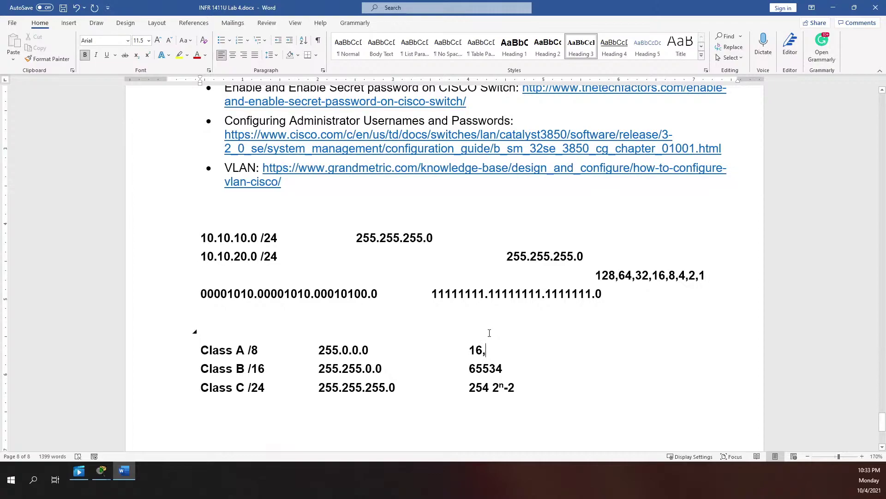
{"action": "type", "text": "777"}
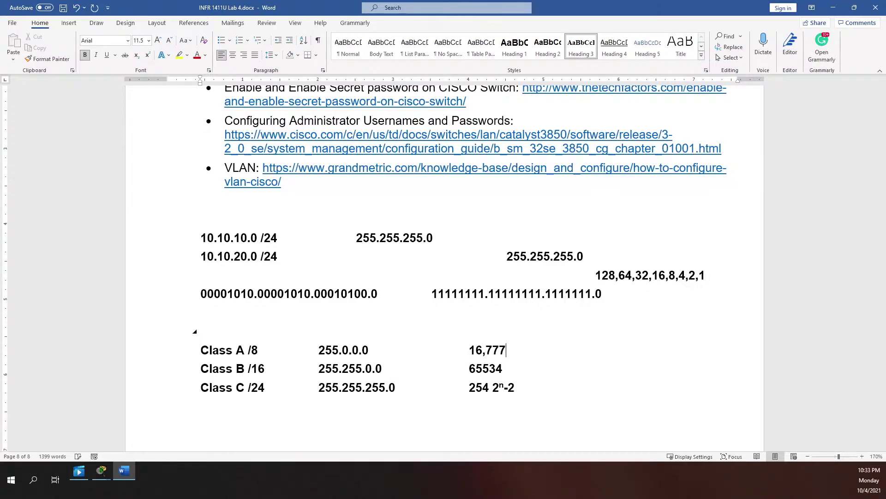
{"action": "type", "text": "215"}
{"action": "key", "text": "BackSpace"}
{"action": "type", "text": "4"}
{"action": "key", "text": "BackSpace"}
{"action": "key", "text": "BackSpace"}
{"action": "key", "text": "BackSpace"}
{"action": "type", "text": ","}
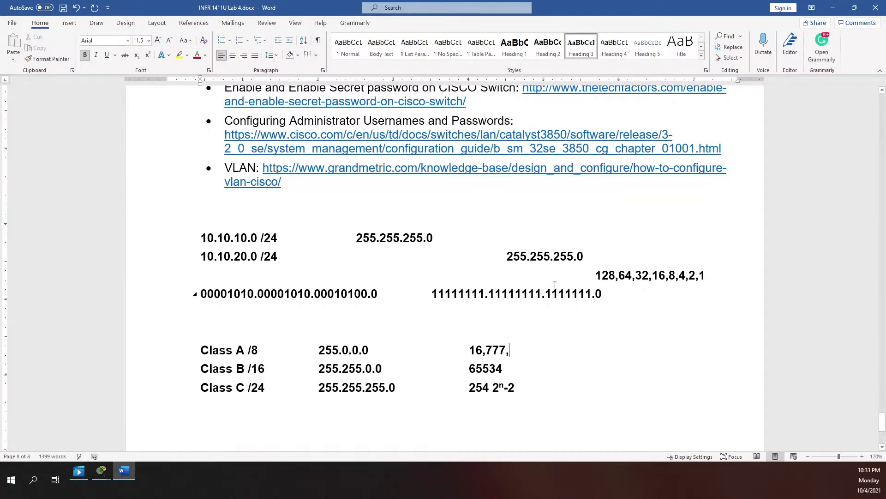
{"action": "type", "text": "214"}
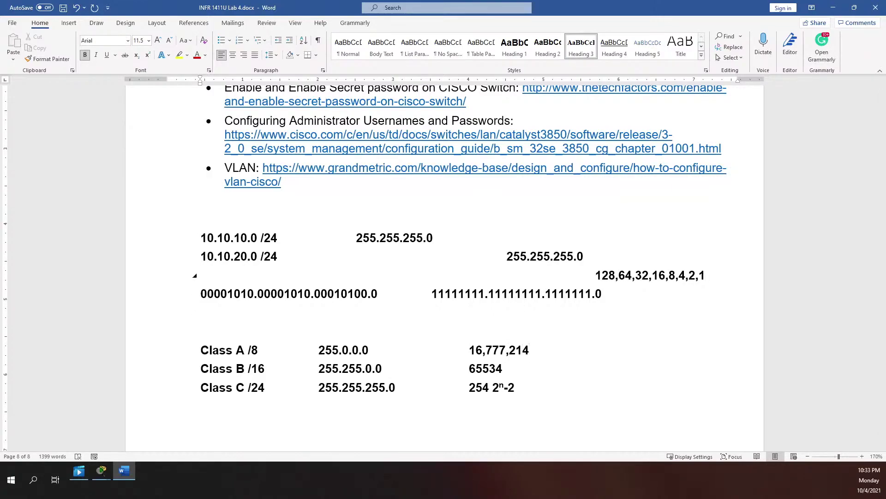
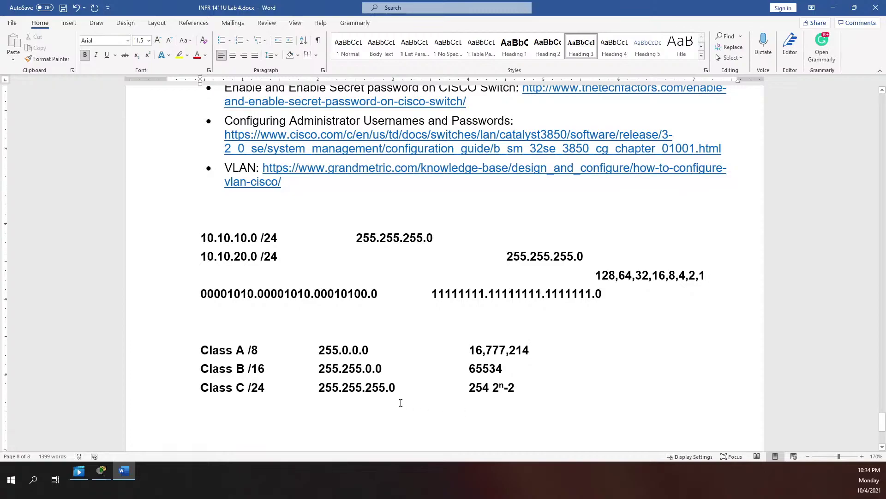
Step: Start a list of first-octet ranges below the Class C line, after two blank lines, with the entry 0-126
{"action": "scroll", "coordinate": [403, 404], "scroll_direction": "down", "scroll_amount": 5}
{"action": "scroll", "coordinate": [361, 277], "scroll_direction": "up", "scroll_amount": 2}
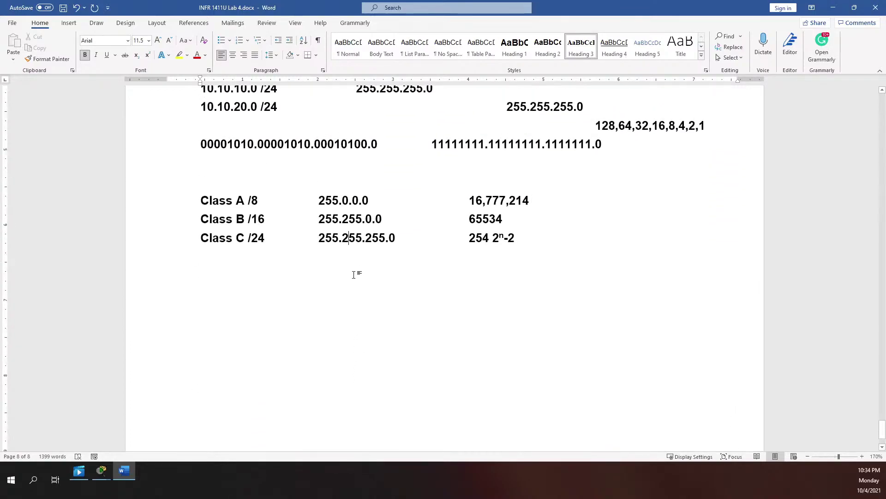
{"action": "key", "text": "End"}
{"action": "key", "text": "Return"}
{"action": "key", "text": "Return"}
{"action": "key", "text": "Return"}
{"action": "type", "text": "0-1"}
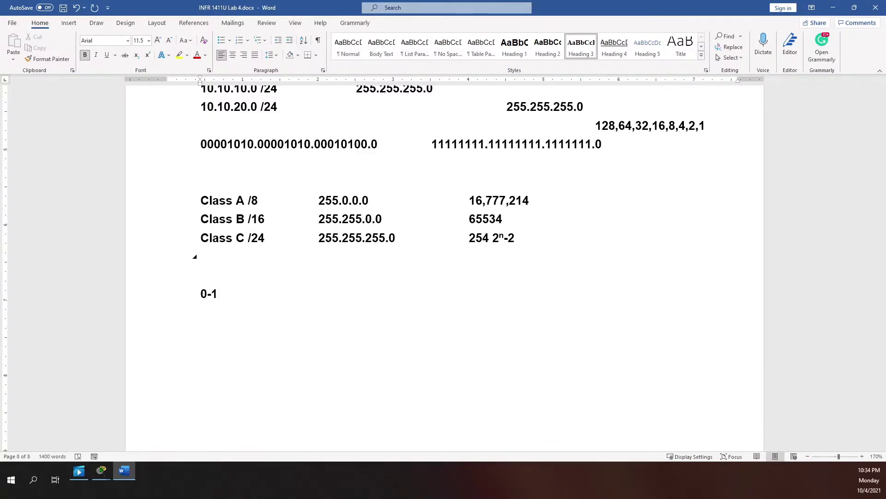
{"action": "type", "text": "26"}
{"action": "key", "text": "Return"}
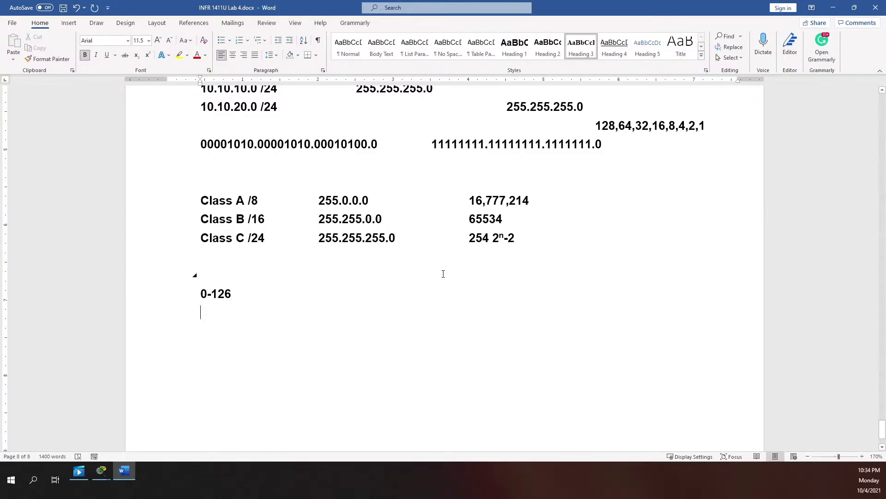
Step: Add the range 128-191 on the line below 0-126
{"action": "type", "text": "128"}
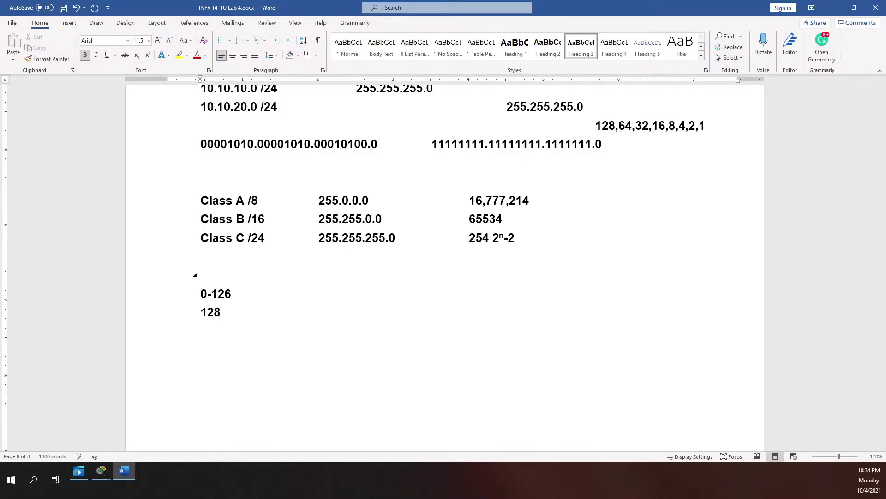
{"action": "type", "text": ".191"}
{"action": "key", "text": "BackSpace"}
{"action": "key", "text": "BackSpace"}
{"action": "key", "text": "BackSpace"}
{"action": "key", "text": "BackSpace"}
{"action": "type", "text": "-191"}
Step: Add the range 192.-223 below 128-191, leaving a blank line between them
{"action": "key", "text": "Return"}
{"action": "key", "text": "Return"}
{"action": "type", "text": "192."}
{"action": "type", "text": "22"}
{"action": "key", "text": "BackSpace"}
{"action": "key", "text": "BackSpace"}
{"action": "type", "text": "-223"}
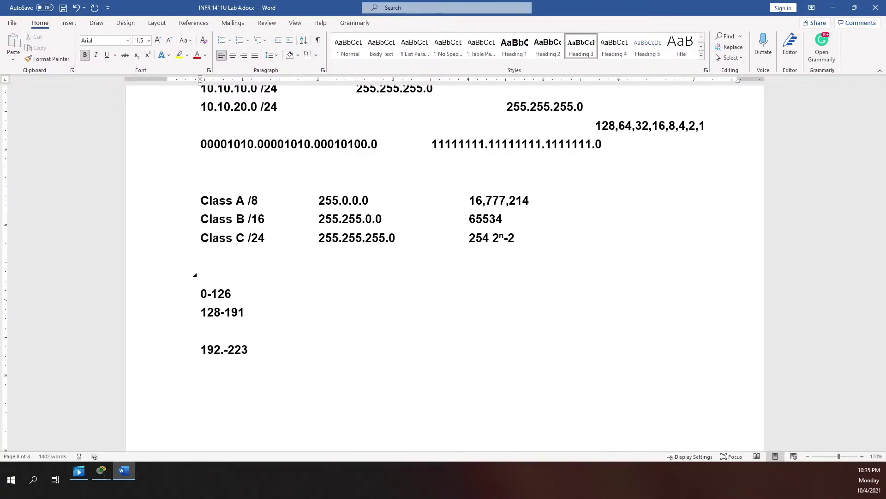
Step: Remove the blank line between the ranges 128-191 and 192.-223
{"action": "left_click", "coordinate": [252, 323]}
{"action": "key", "text": "BackSpace"}
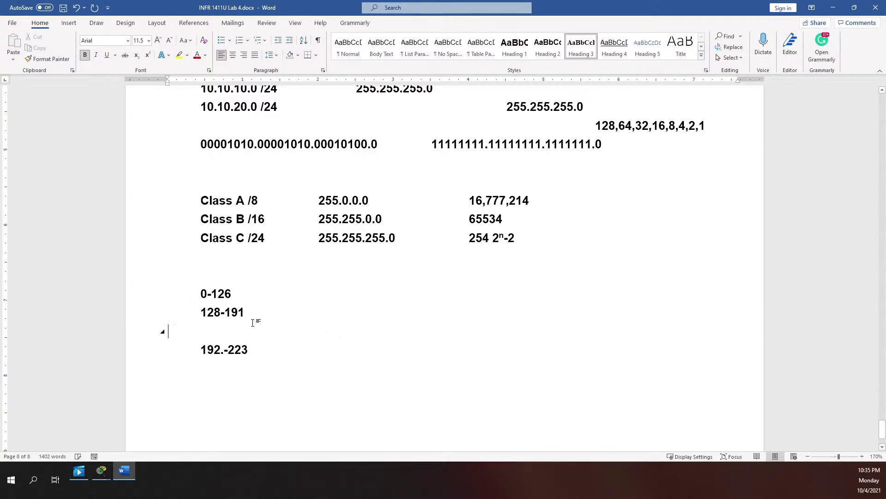
{"action": "key", "text": "BackSpace"}
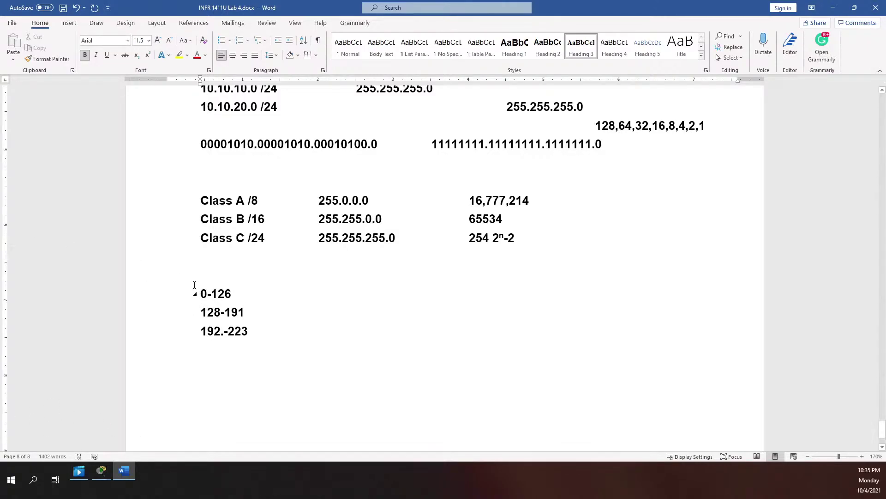
Step: Insert the line "127 - Loopback" between the ranges 0-126 and 128-191
{"action": "left_click", "coordinate": [252, 295]}
{"action": "key", "text": "Return"}
{"action": "type", "text": "127"}
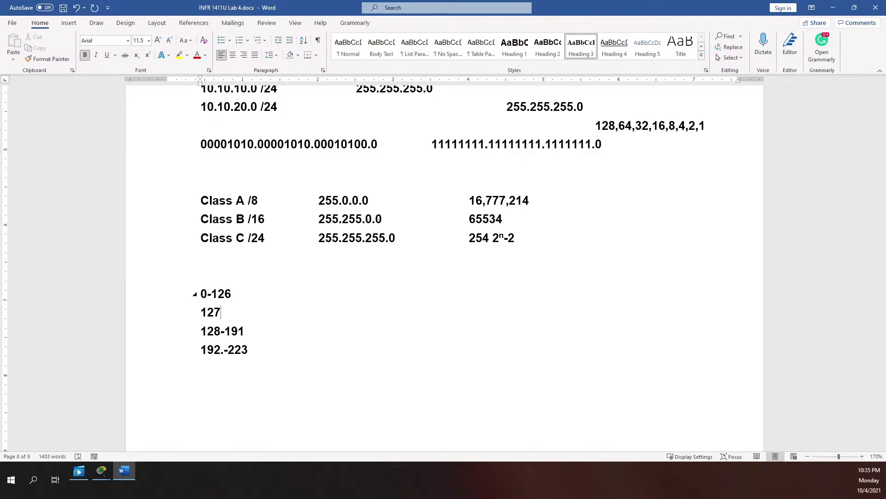
{"action": "type", "text": " - Loopback"}
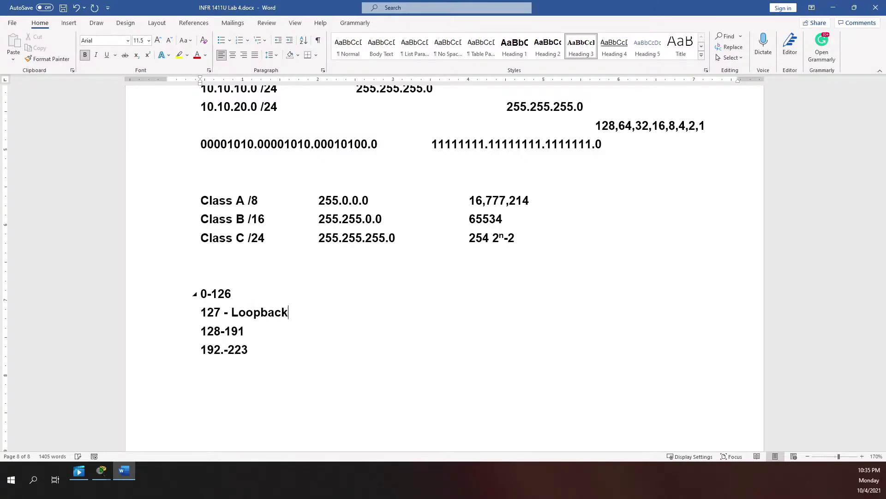